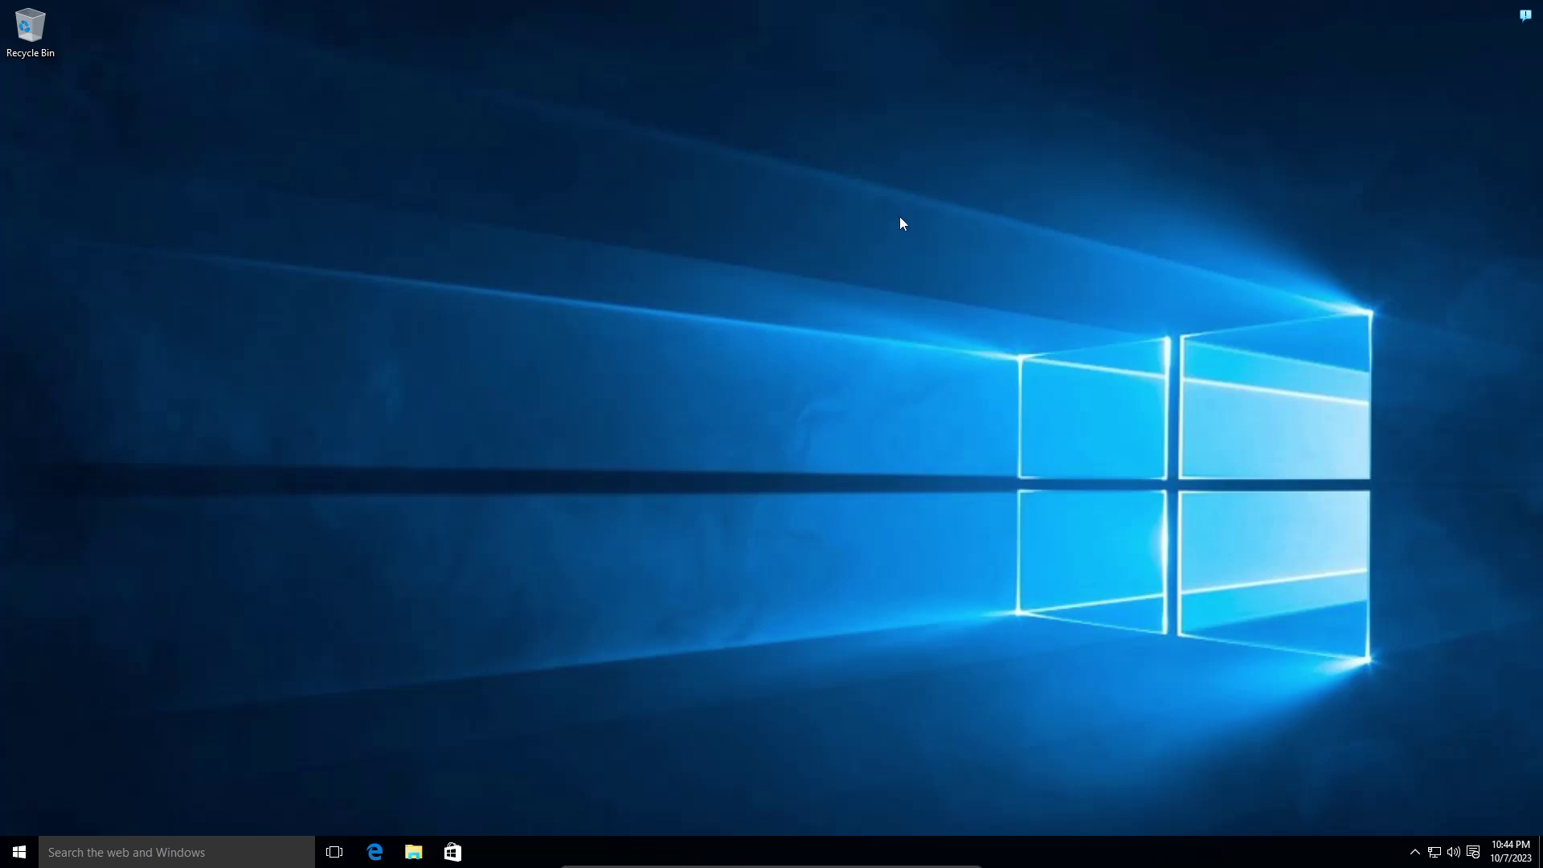
Check the installed Windows version and build with winver, closing the About Windows dialog when done
key(super+r)
text(winver)
key(Return)
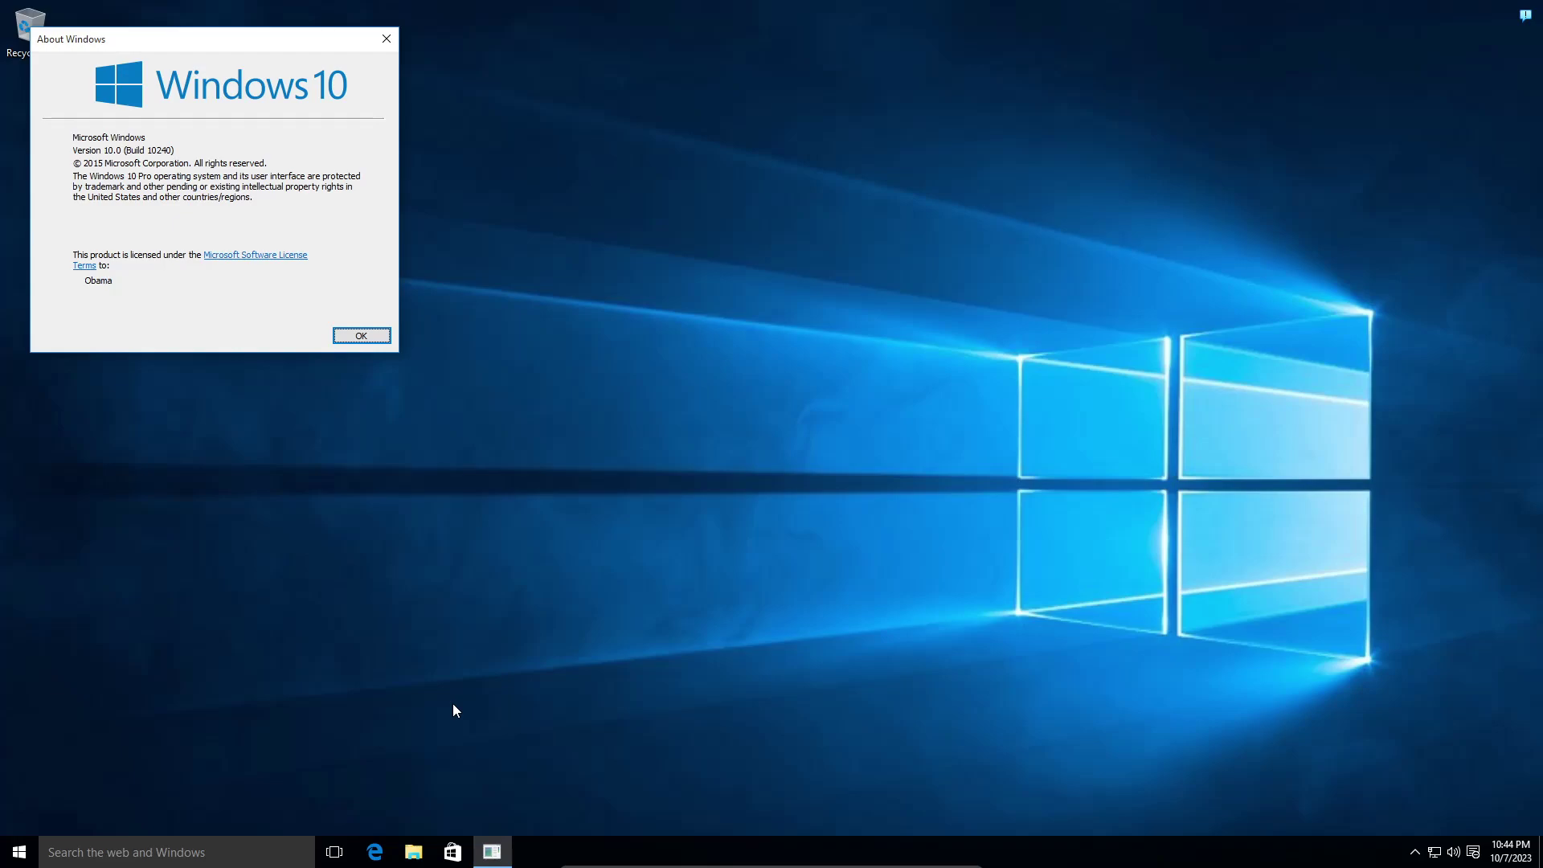
key(Return)
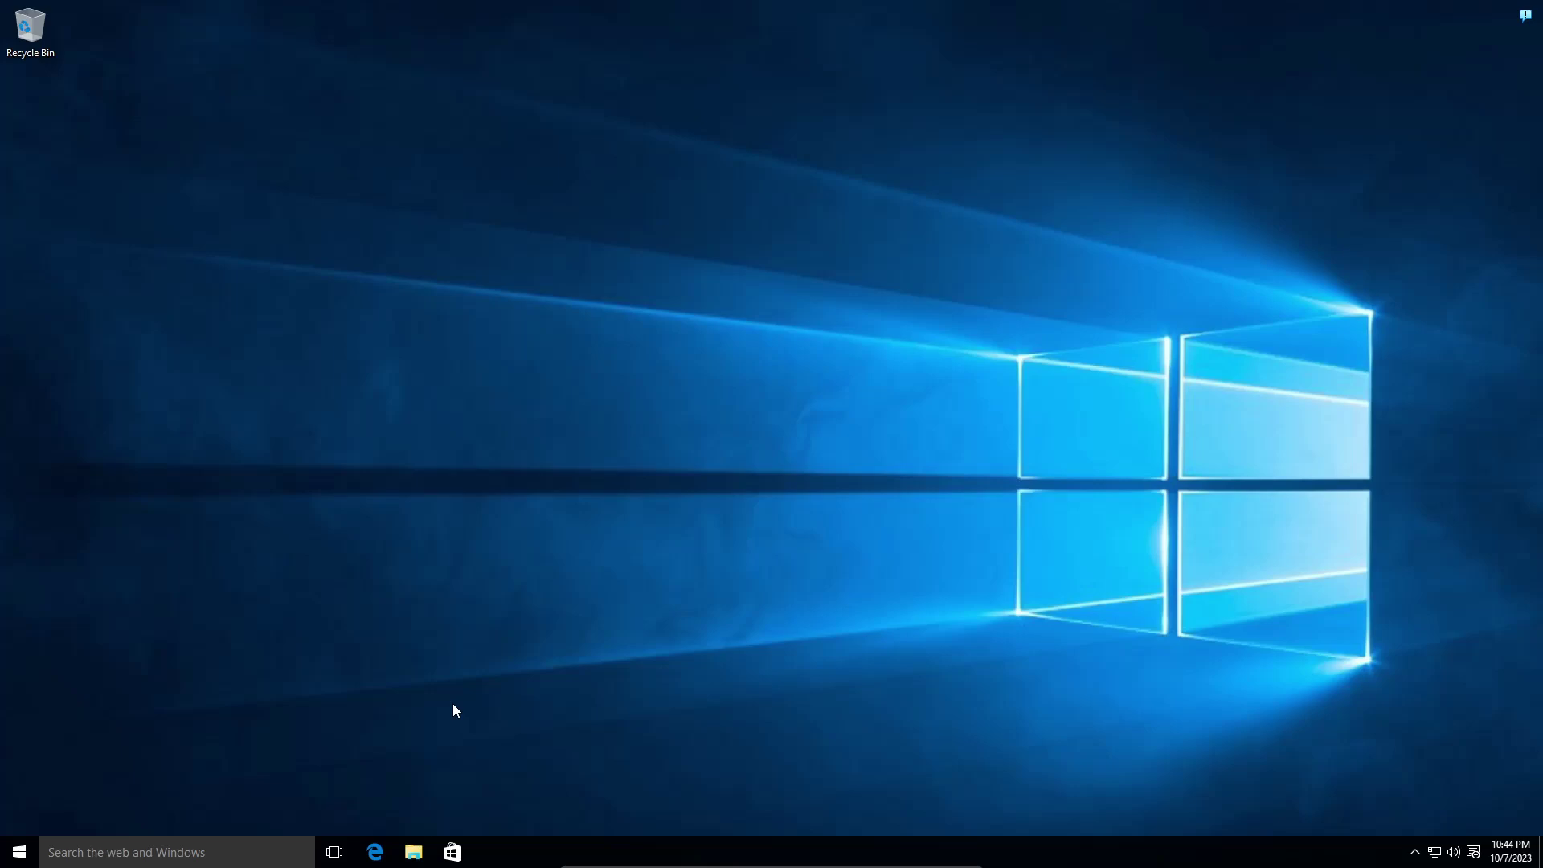
right_click(405, 412)
click(397, 312)
Install Google Chrome by running ChromeSetup from the Downloads folder and allowing it to make changes to the PC
click(413, 852)
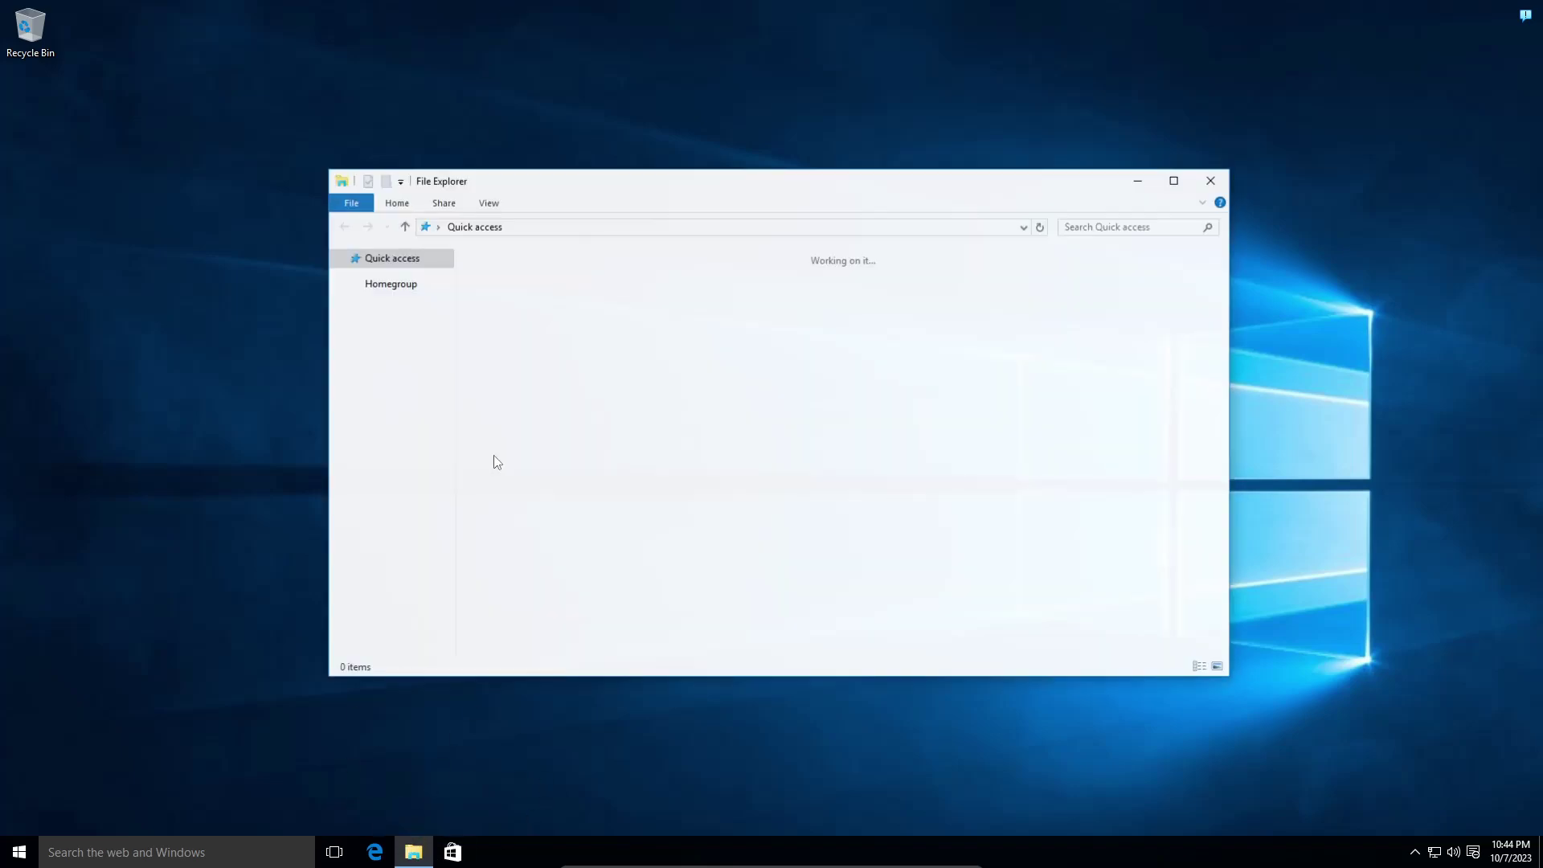
click(394, 296)
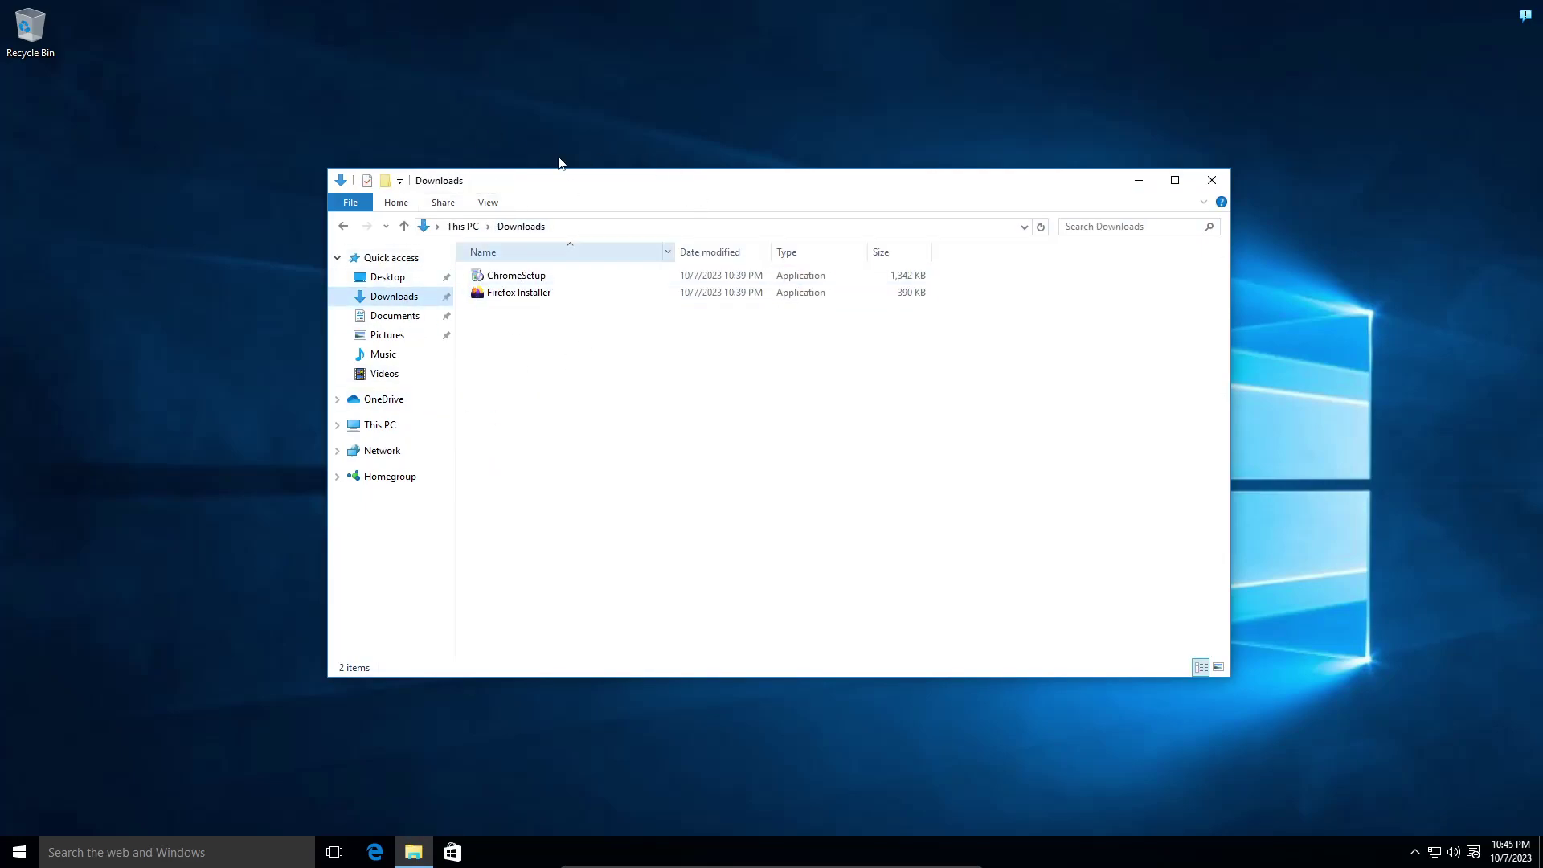
double_click(518, 276)
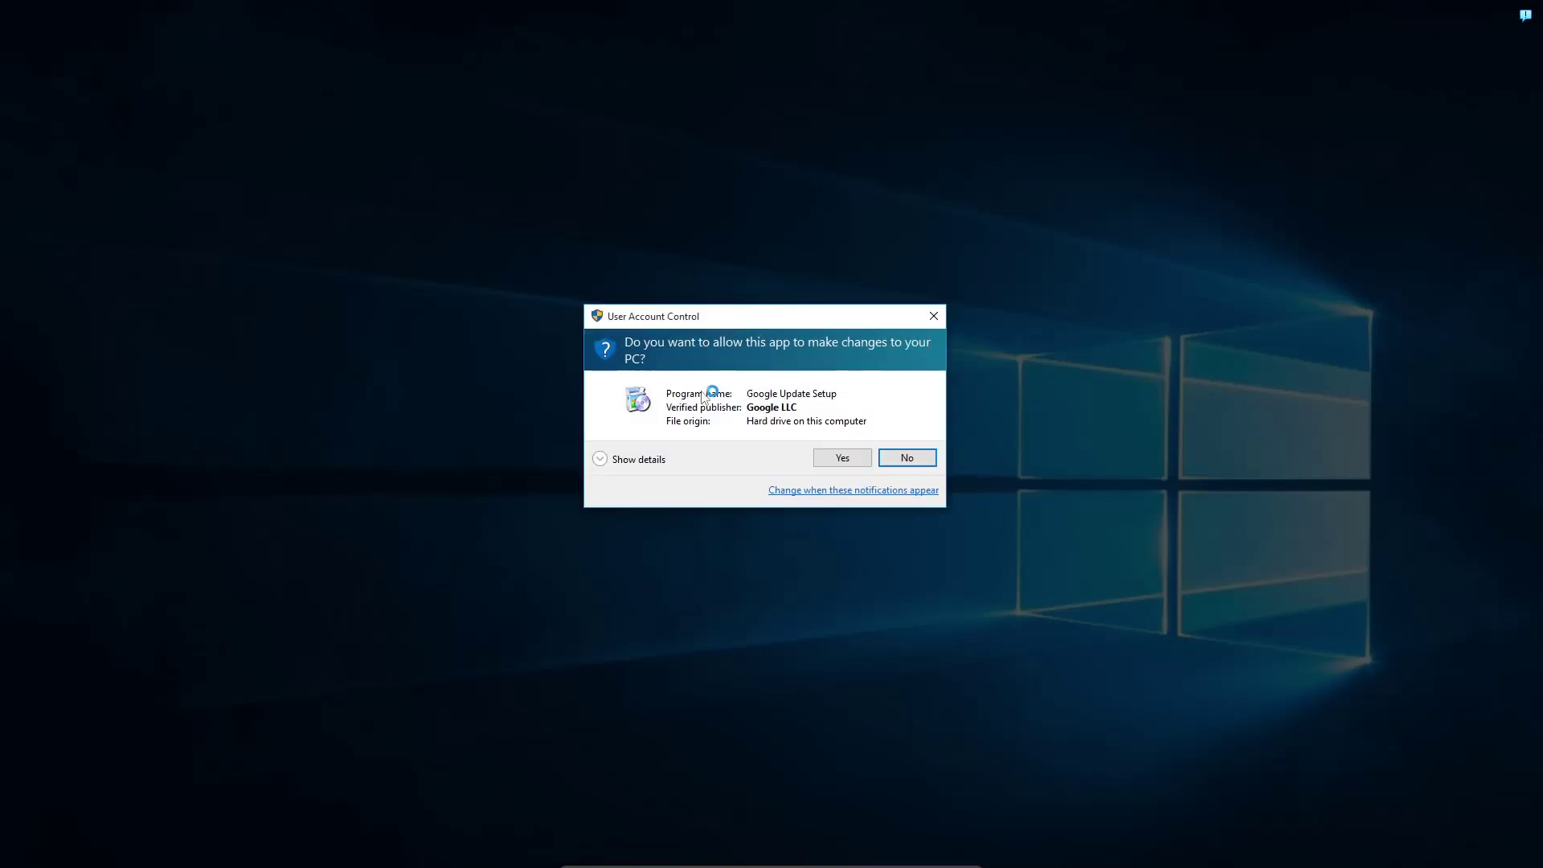
click(842, 457)
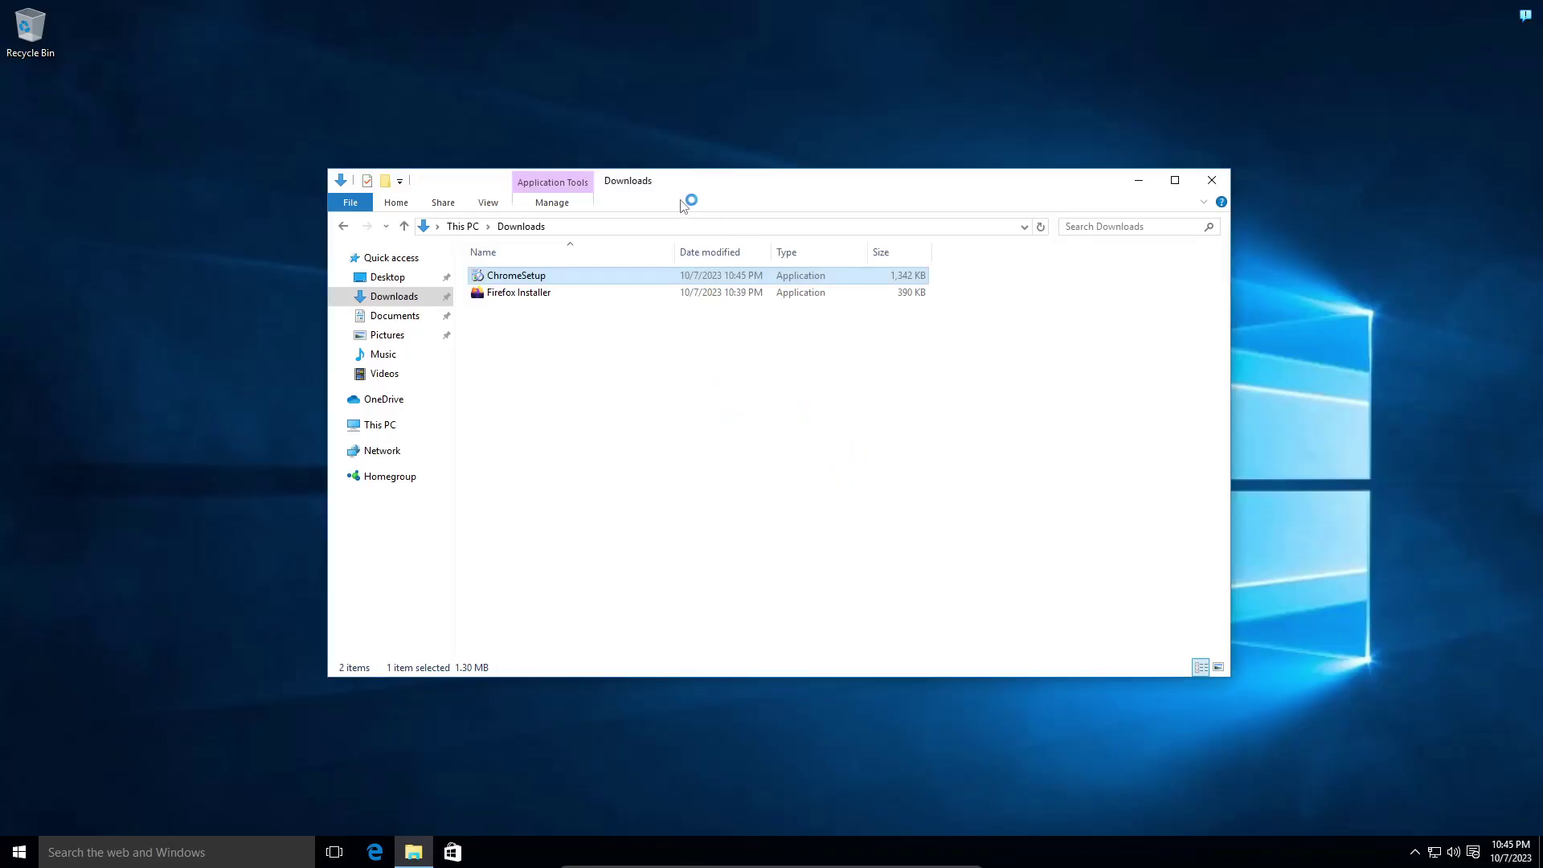
drag(699, 170, 698, 385)
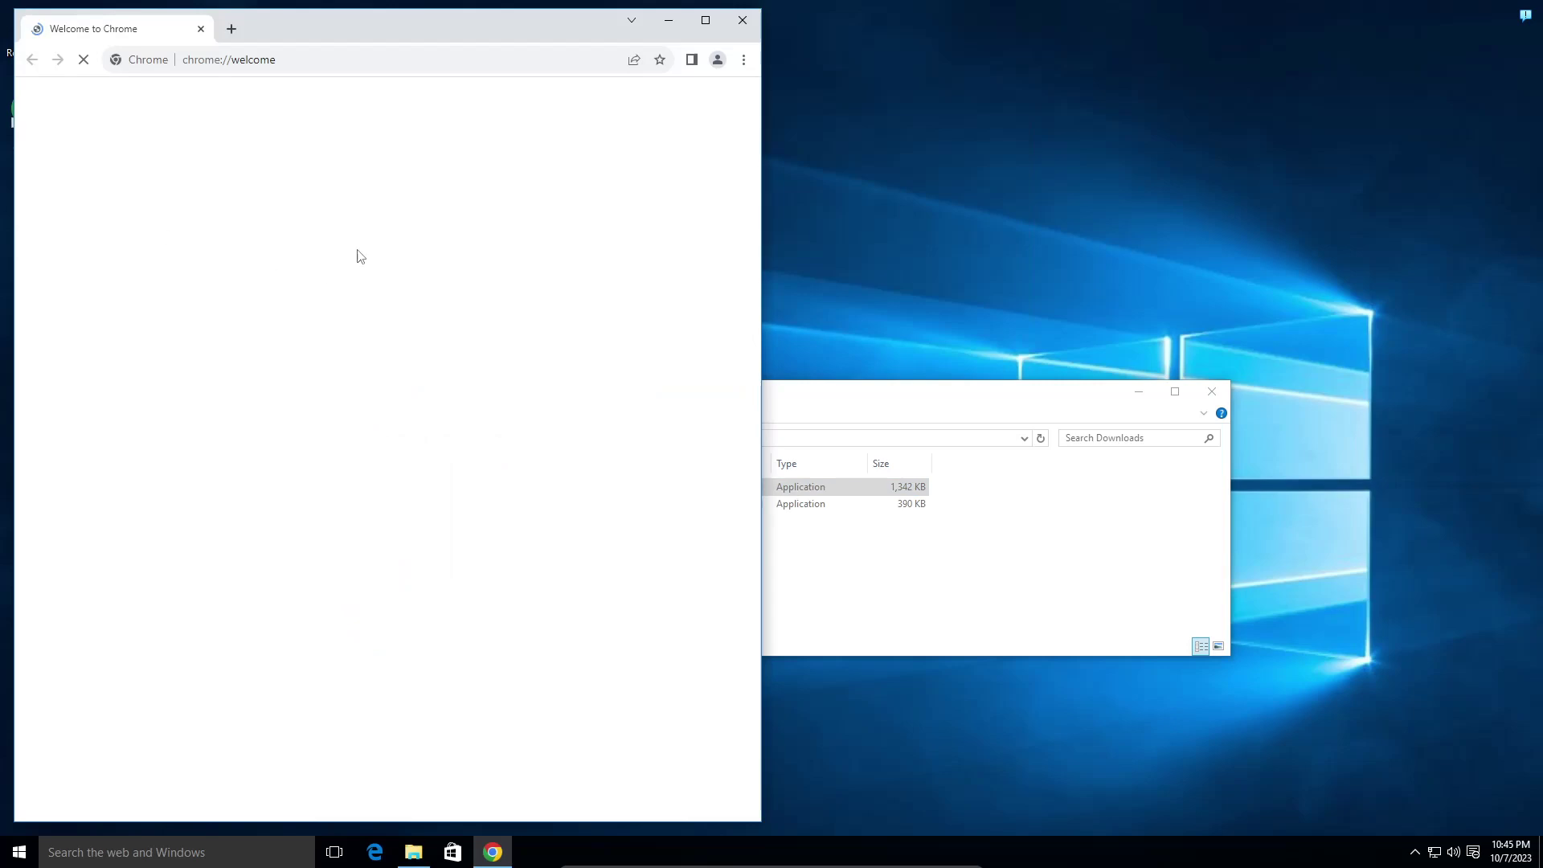
Open the About Chrome page in the browser settings and examine the installed version
drag(361, 38, 565, 64)
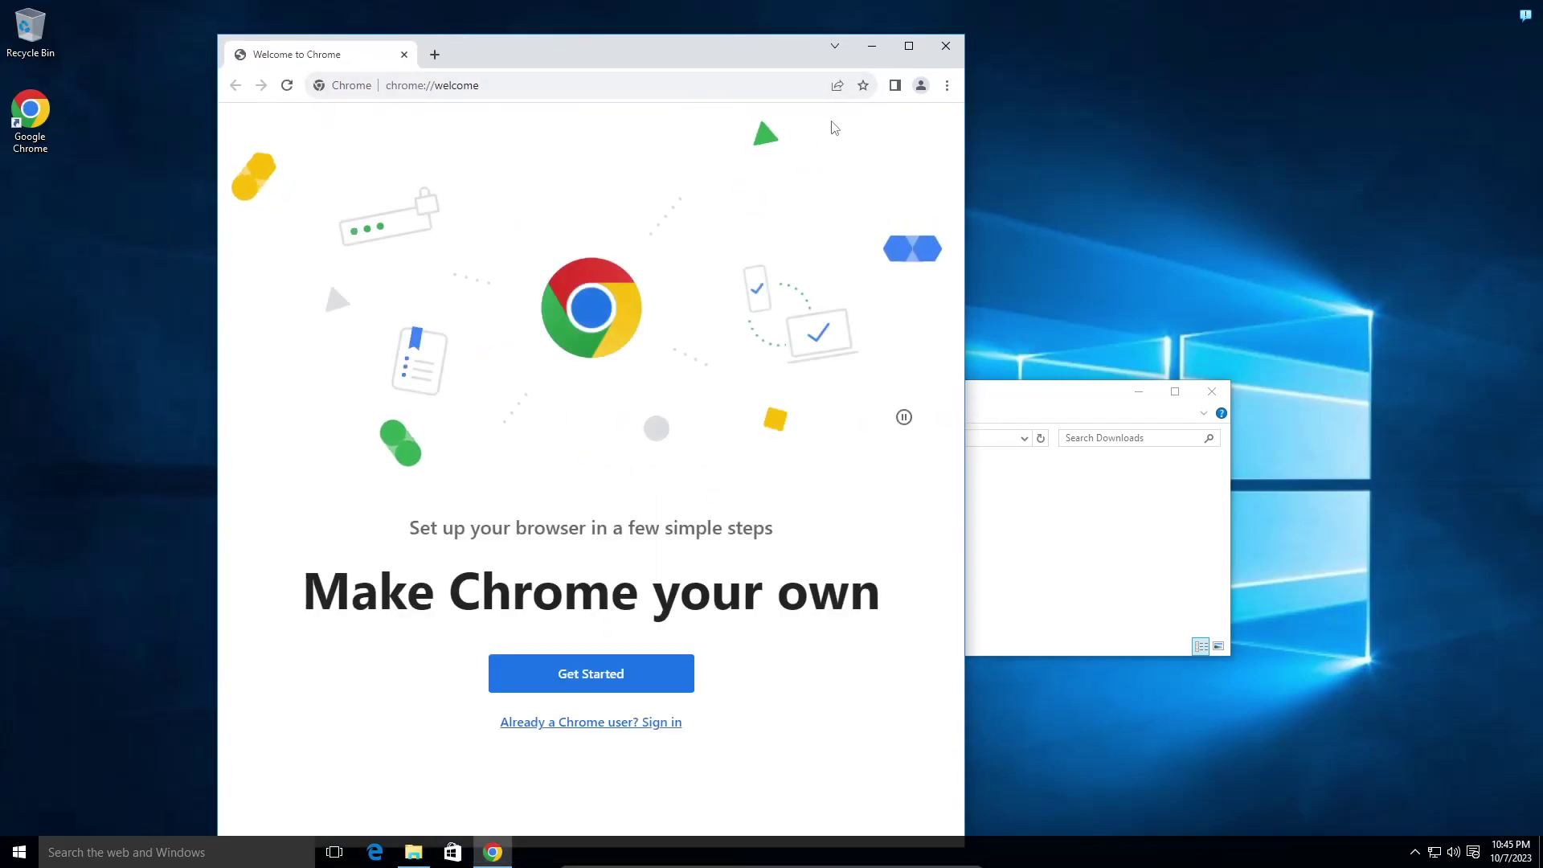
click(948, 85)
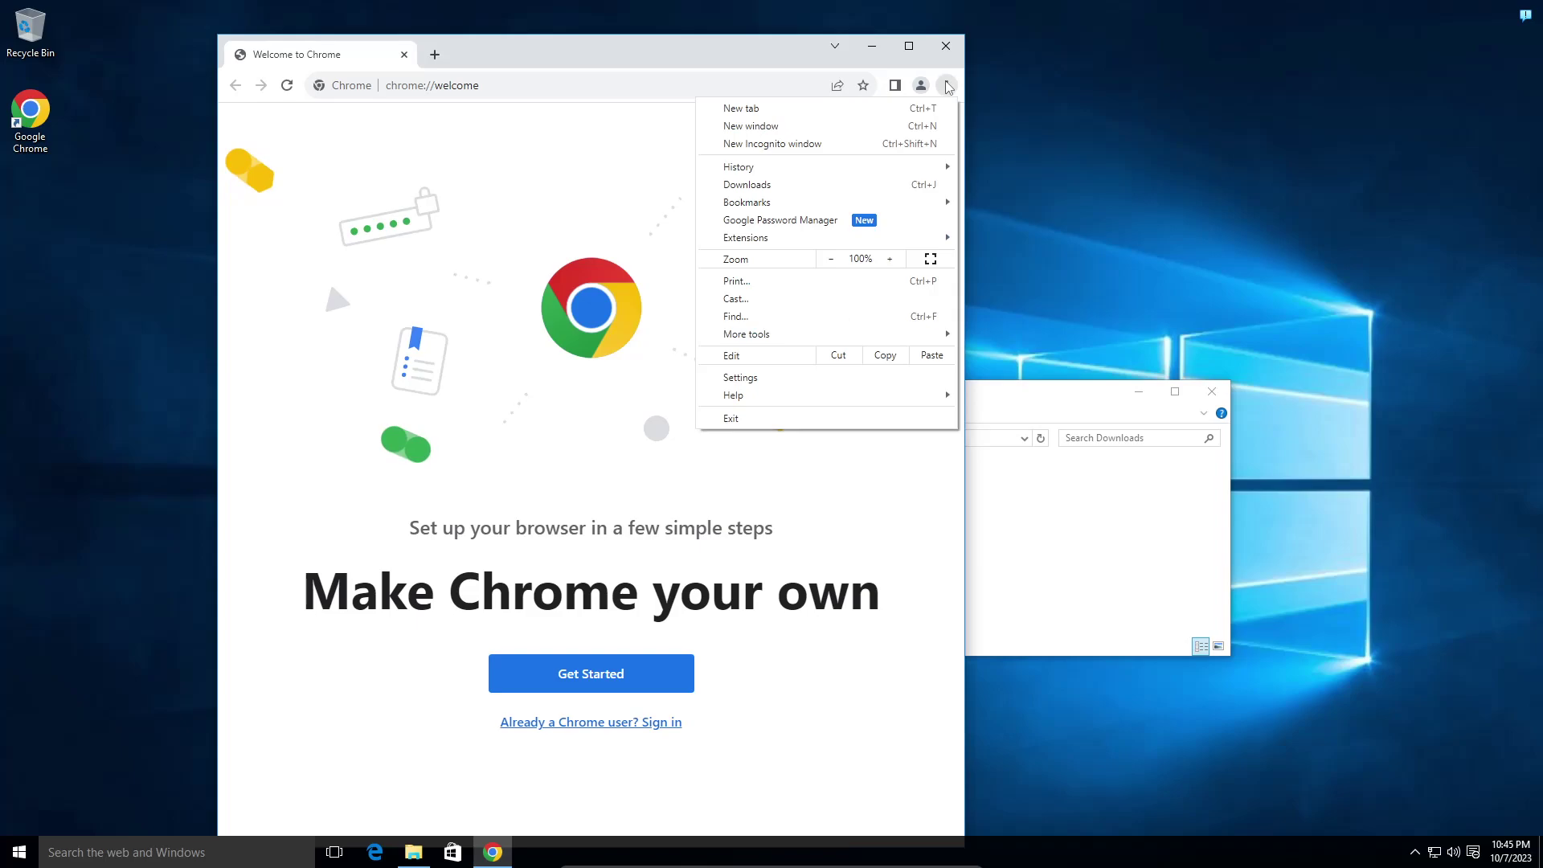
click(767, 376)
click(789, 608)
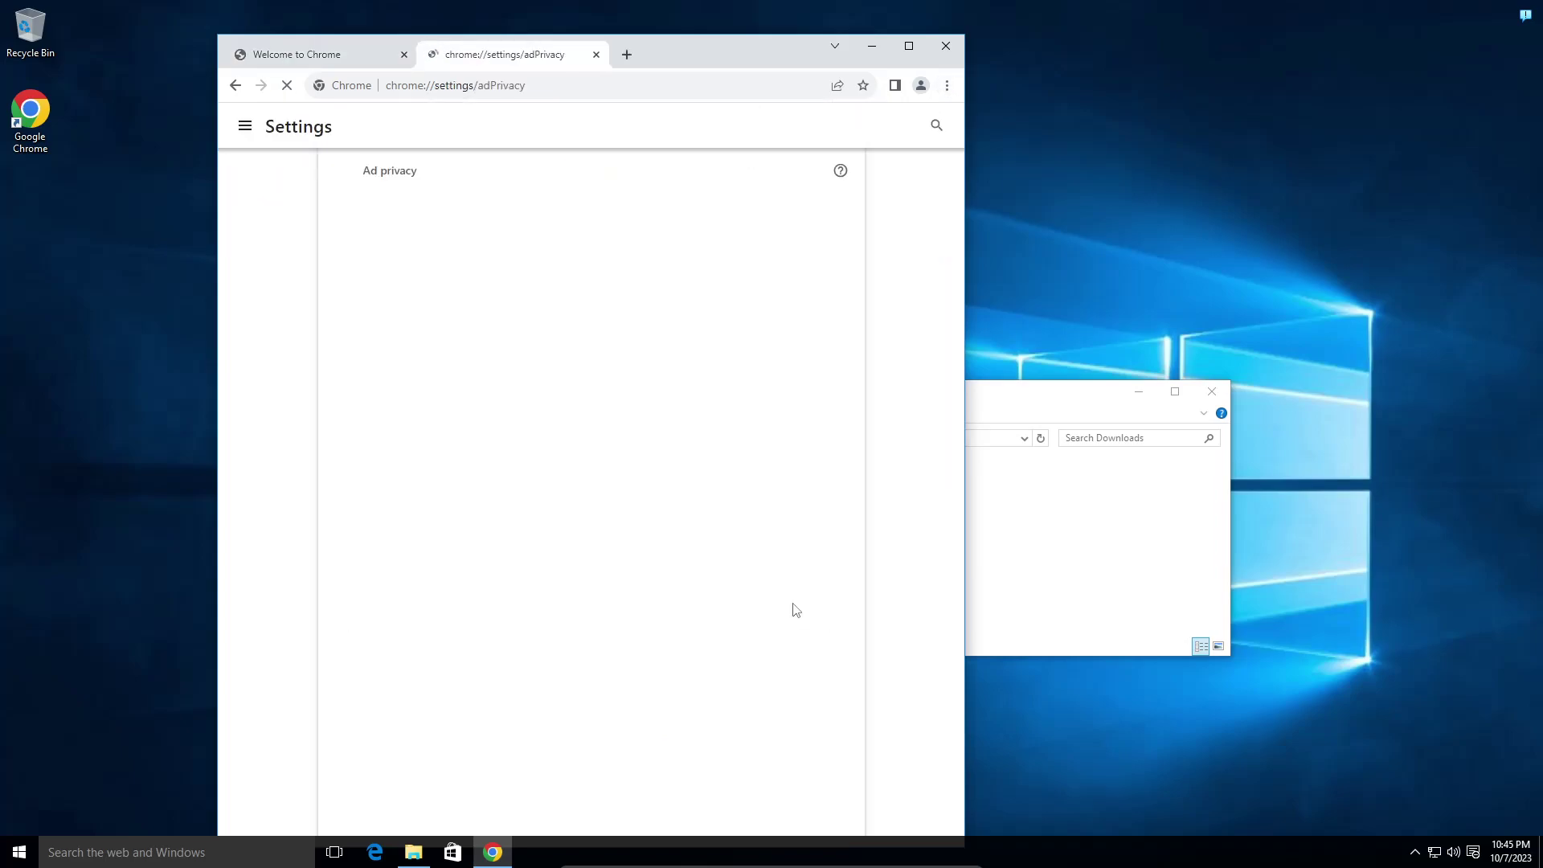
click(946, 86)
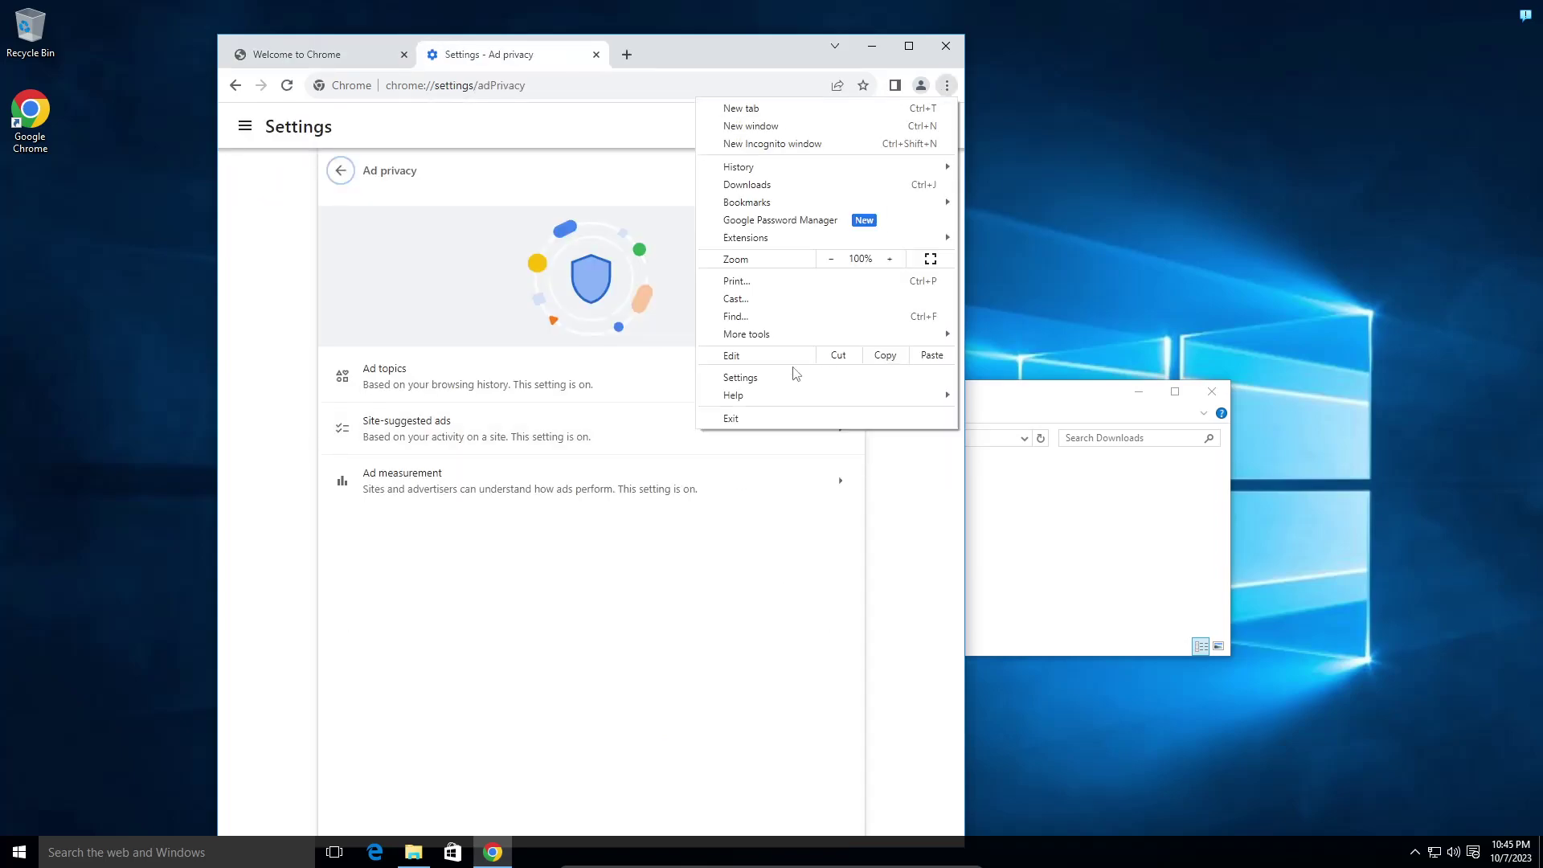
click(791, 376)
click(244, 125)
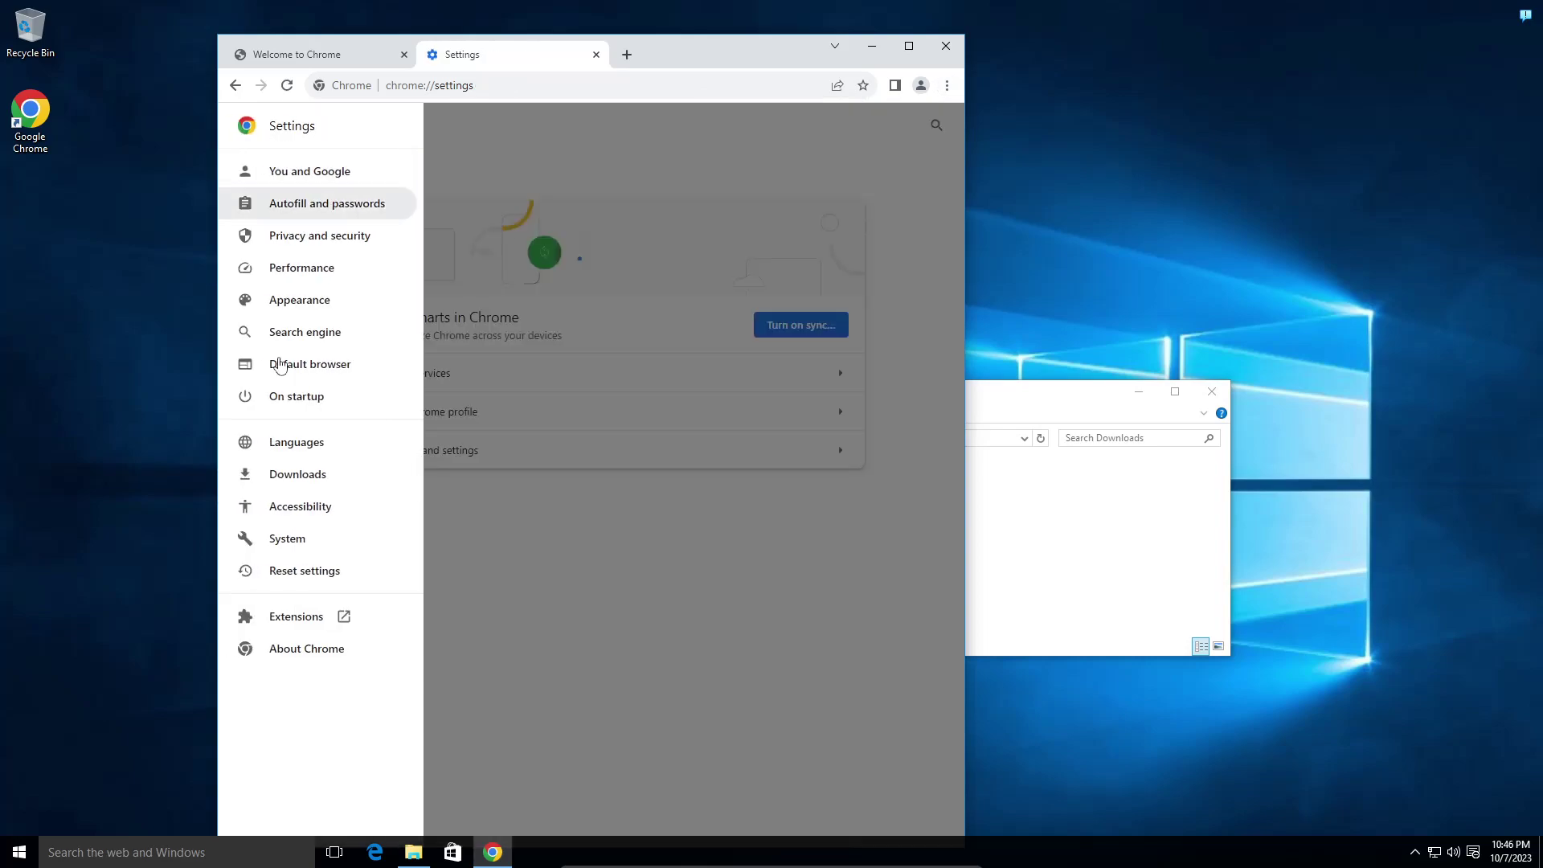
click(313, 645)
drag(413, 287, 516, 287)
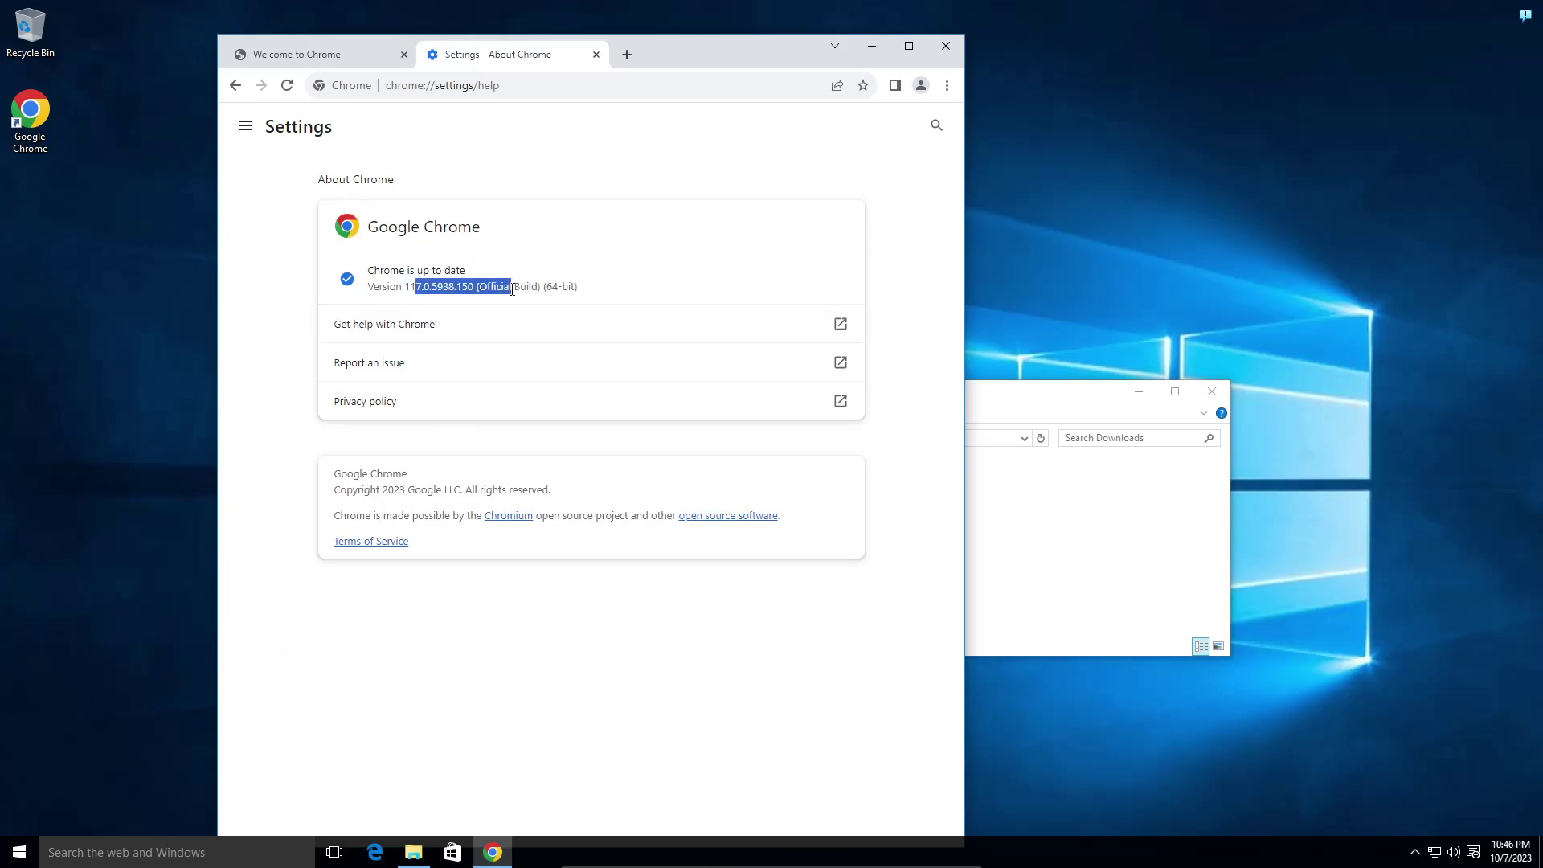
click(538, 271)
Maximize the Chrome window and search Google in a new tab for "what broswer am i using"
drag(710, 61, 723, 241)
double_click(754, 225)
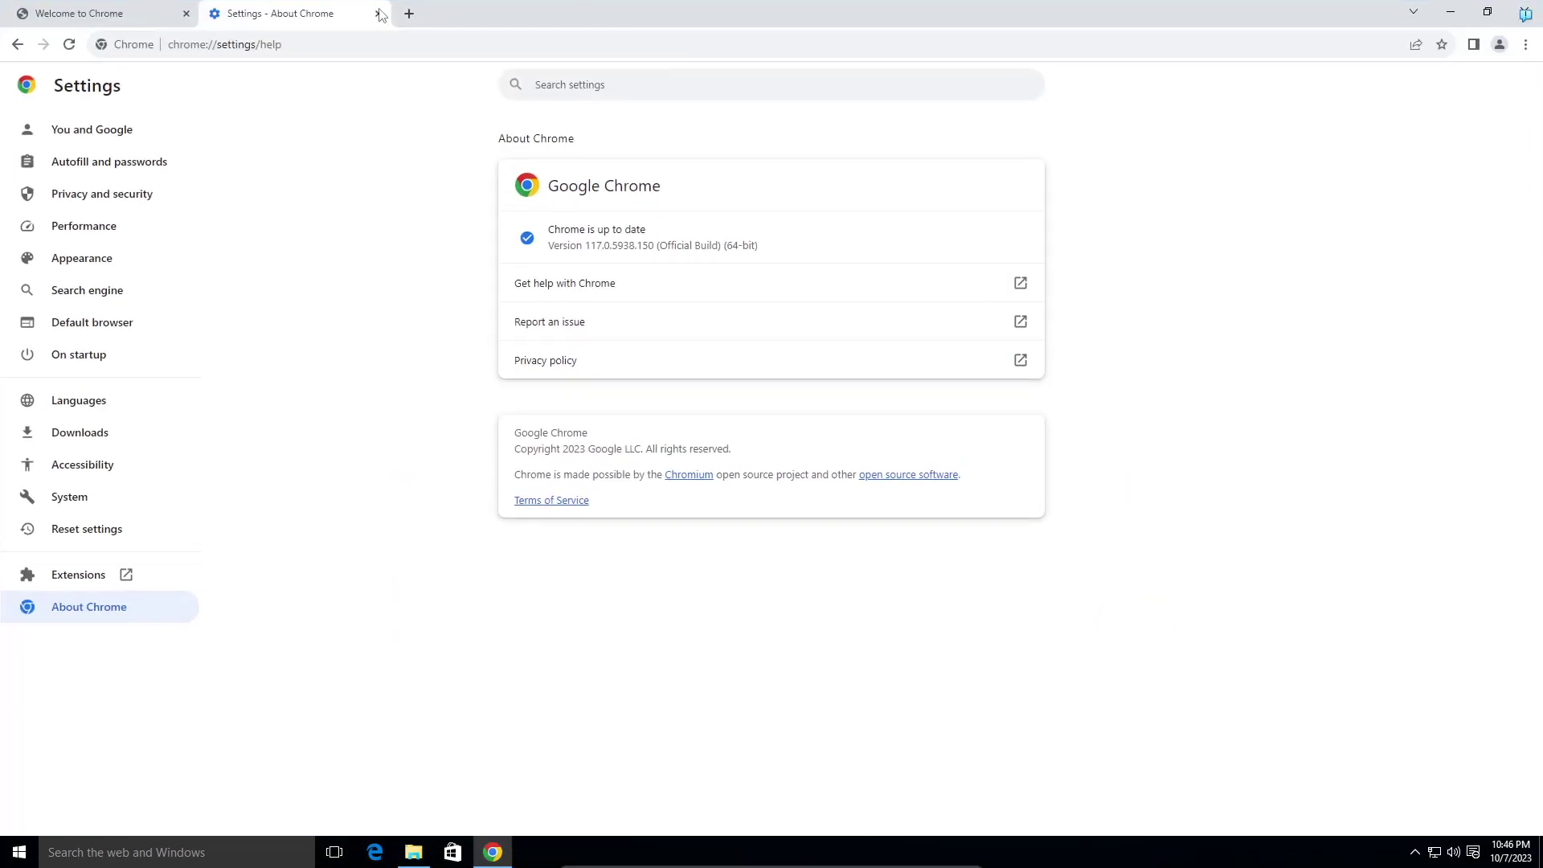
click(409, 14)
click(667, 314)
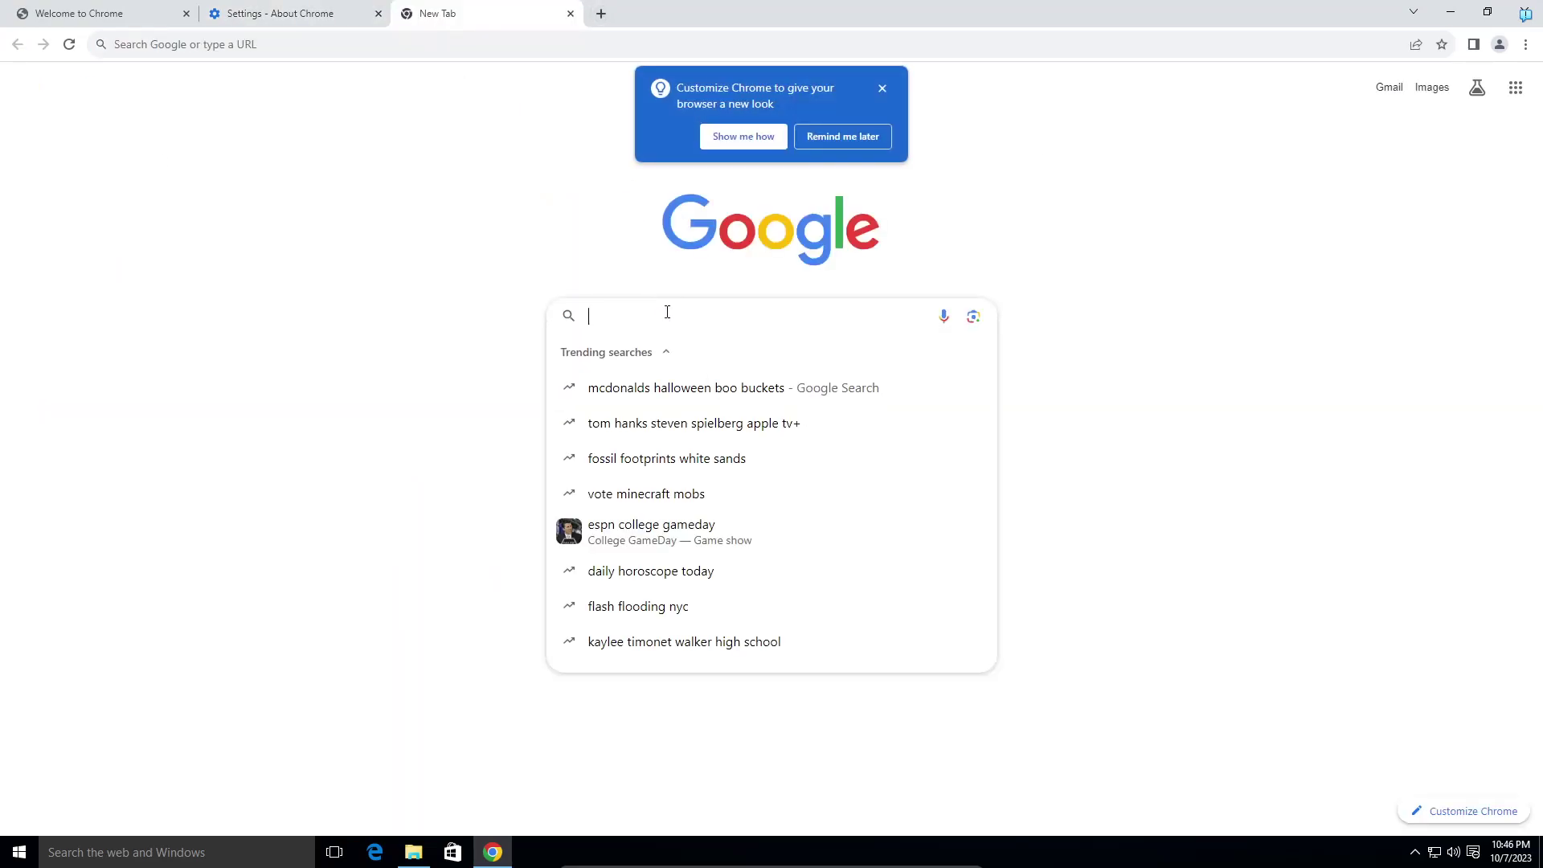
text(what bro)
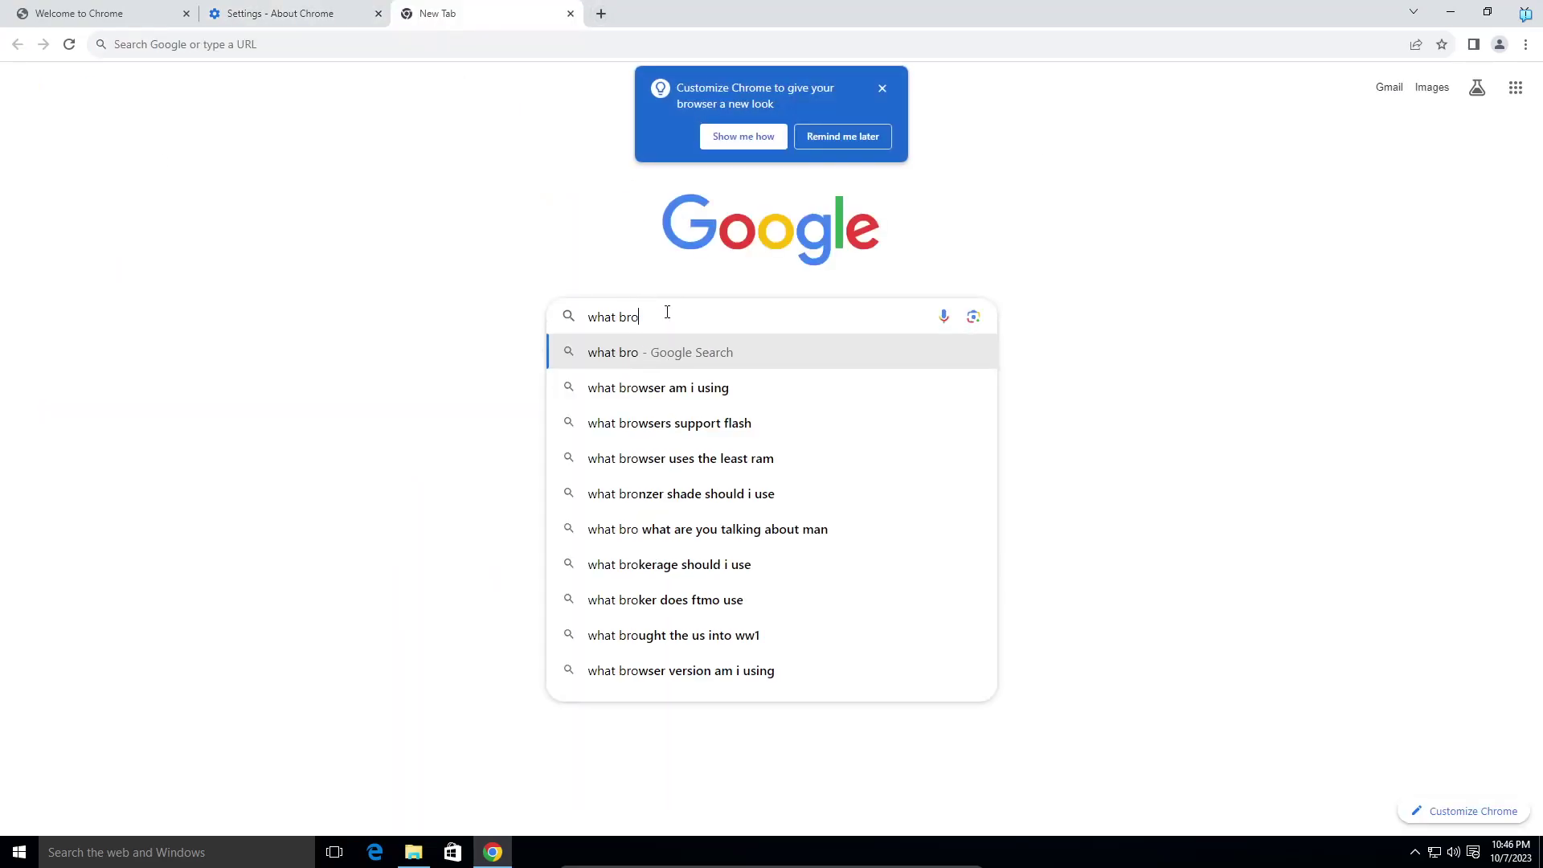
text(swer a)
key(BackSpace)
key(BackSpace)
key(BackSpace)
key(BackSpace)
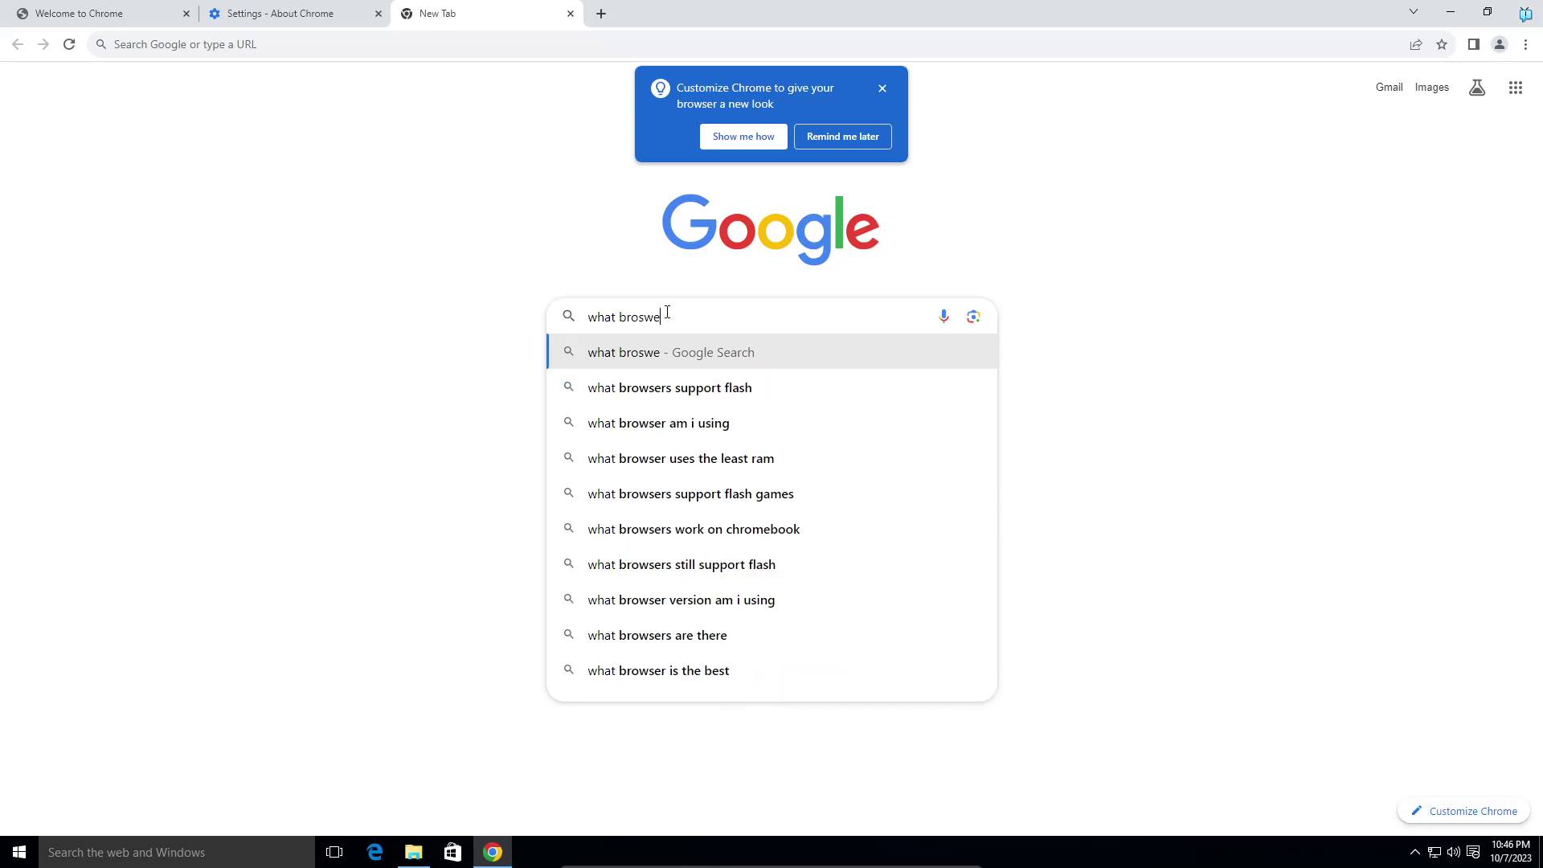
text(er am )
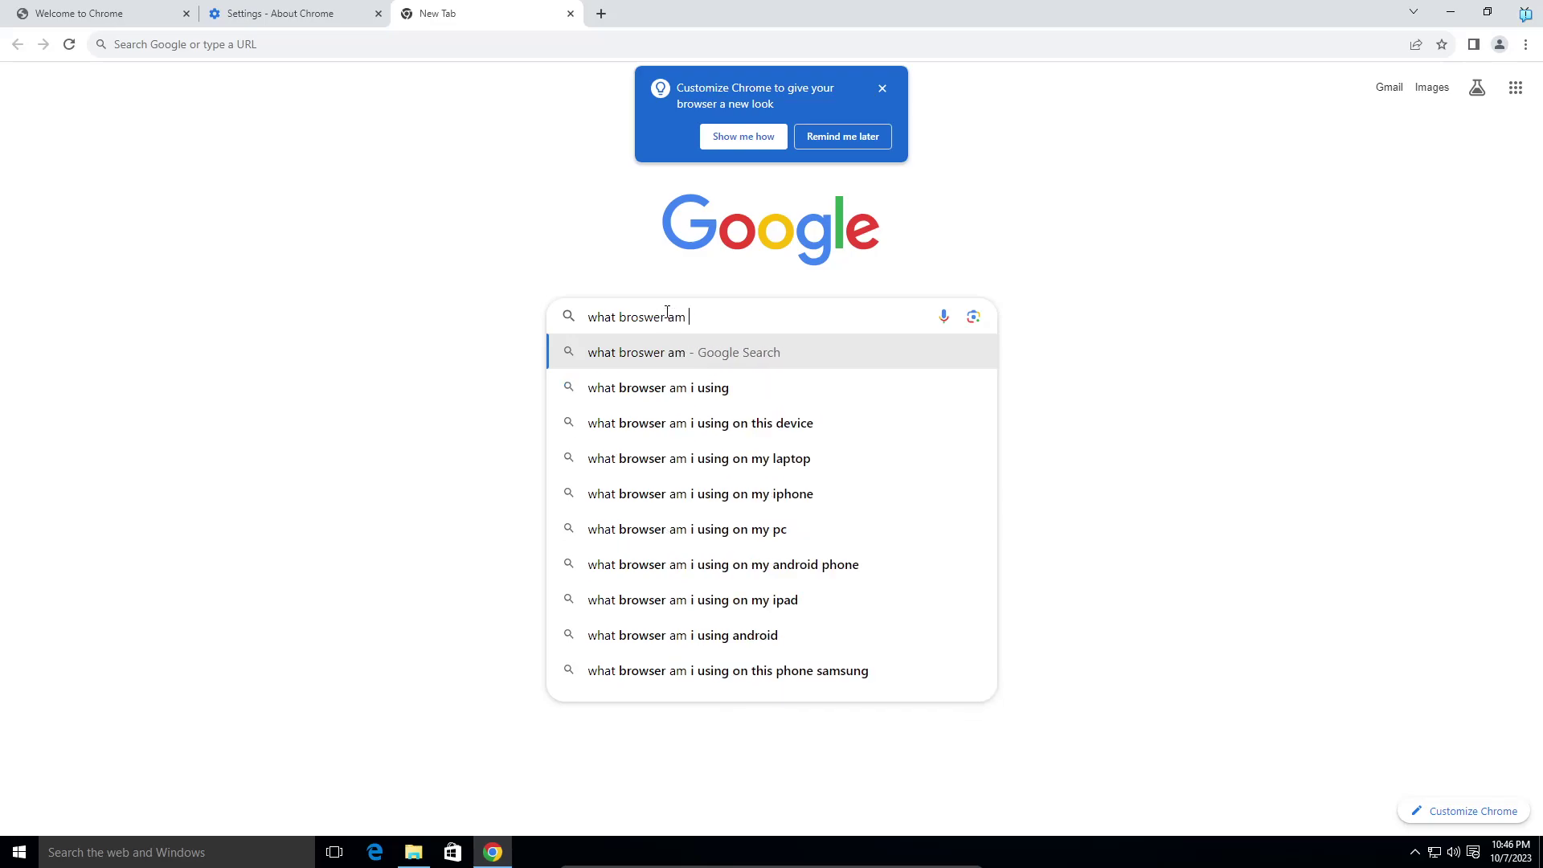
text(i using)
key(Return)
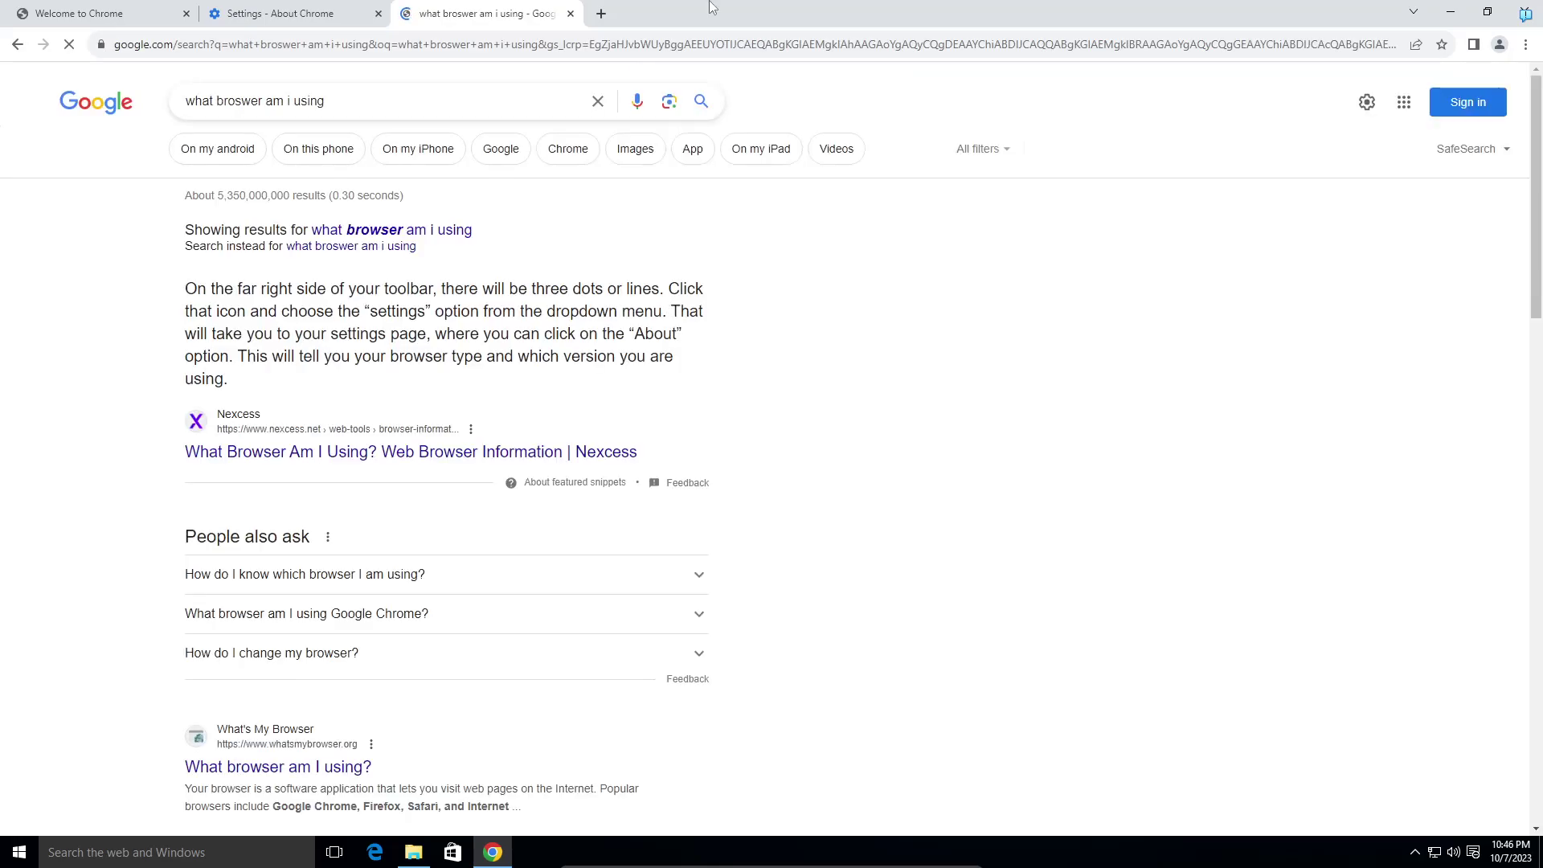
Open the What's My Browser result, examine the detected browser version, and minimize Chrome
scroll(497, 309, down, 3)
click(201, 524)
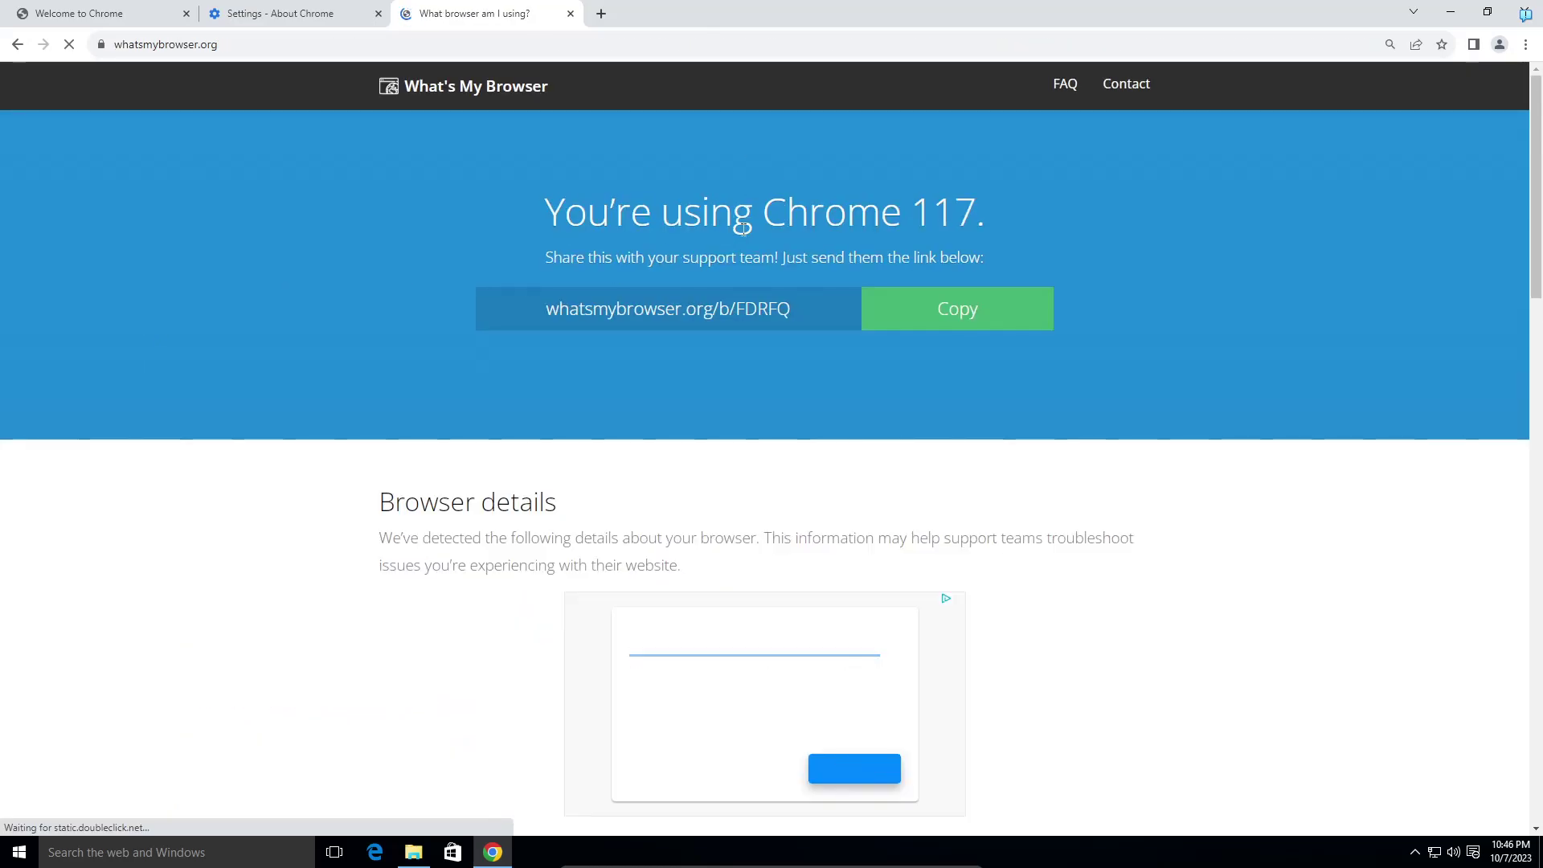
drag(770, 210, 981, 211)
click(972, 211)
drag(937, 8, 769, 162)
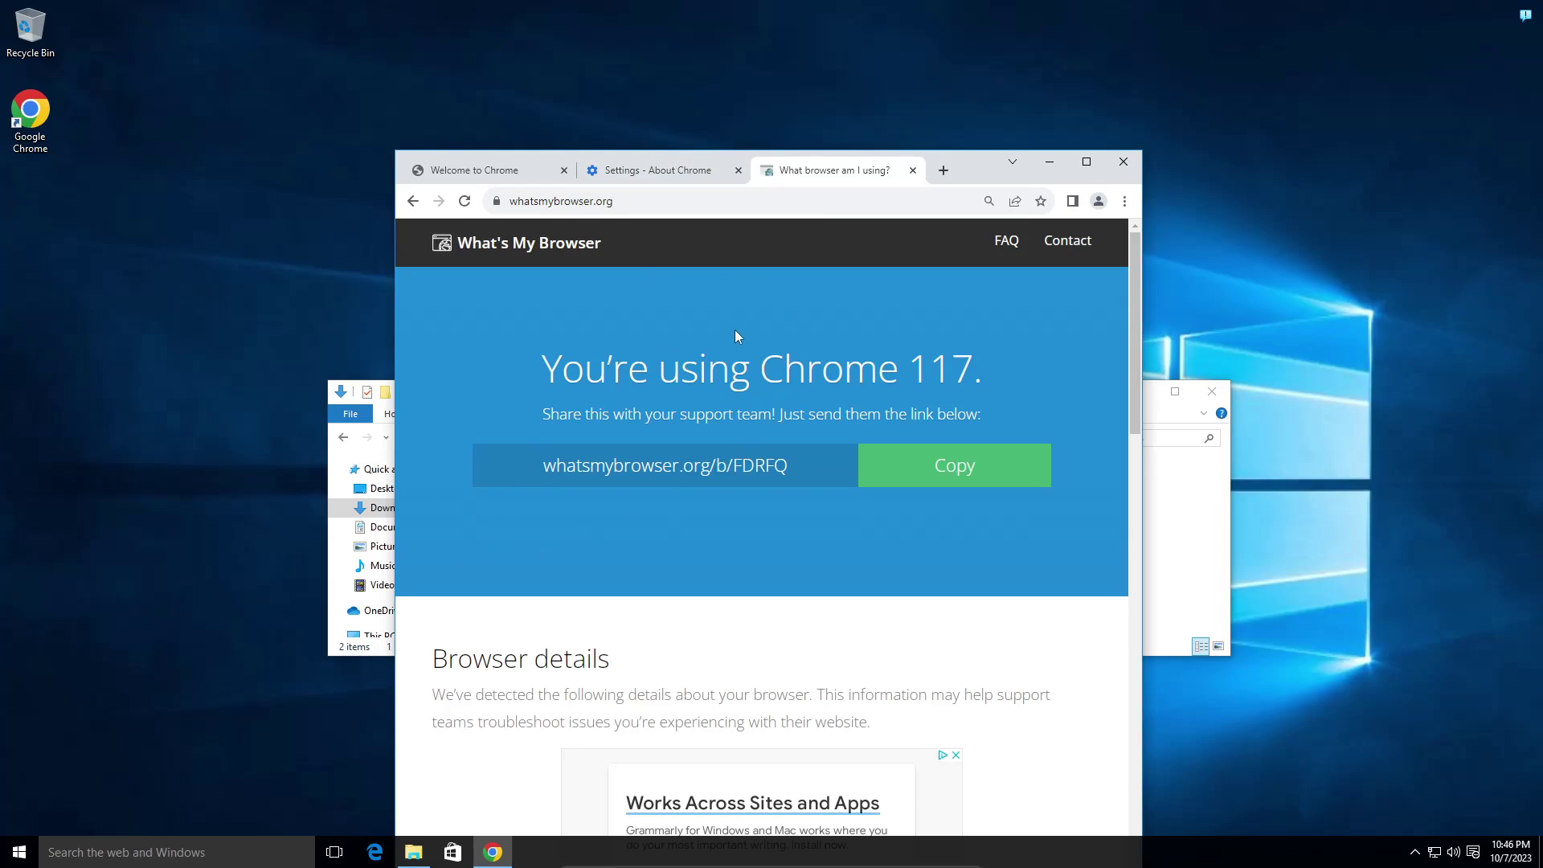
drag(760, 367, 976, 352)
click(976, 352)
click(1052, 159)
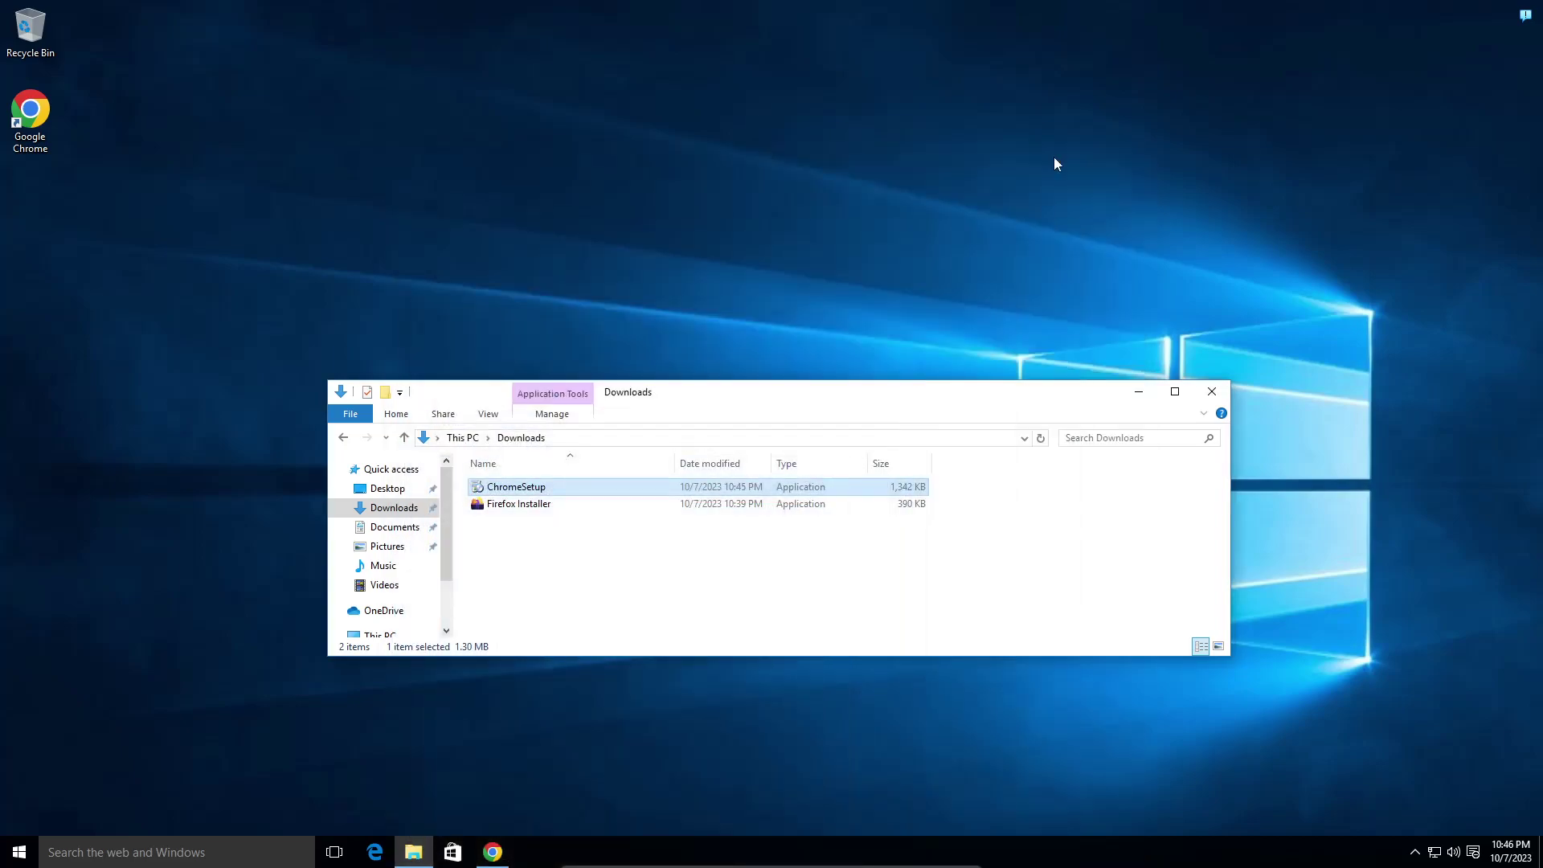
Install Firefox by running Firefox Installer from the Downloads folder and allowing it to make changes to the PC
double_click(580, 505)
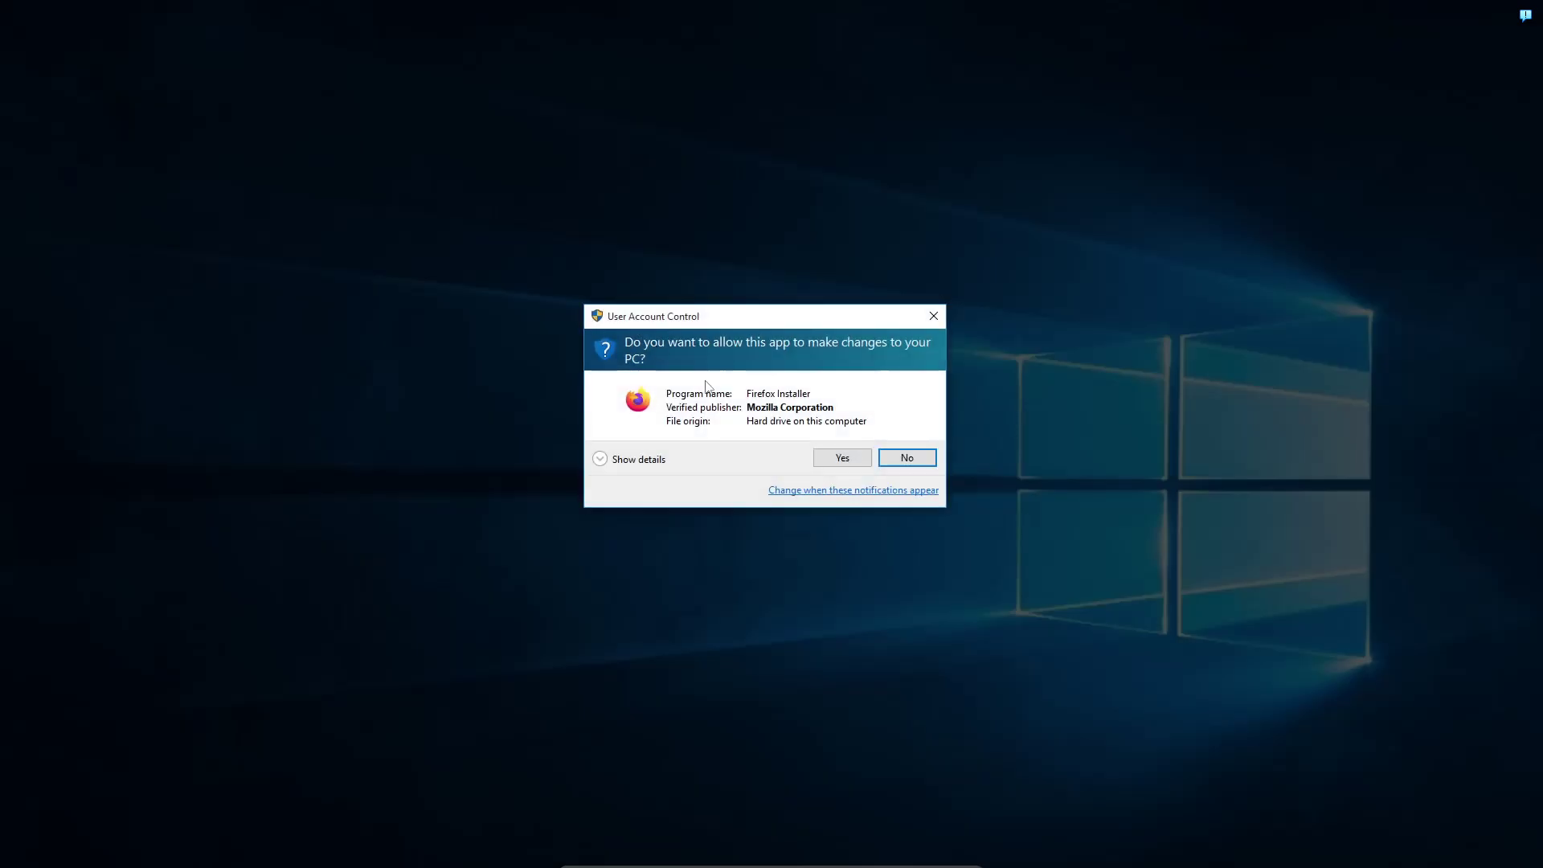
click(842, 457)
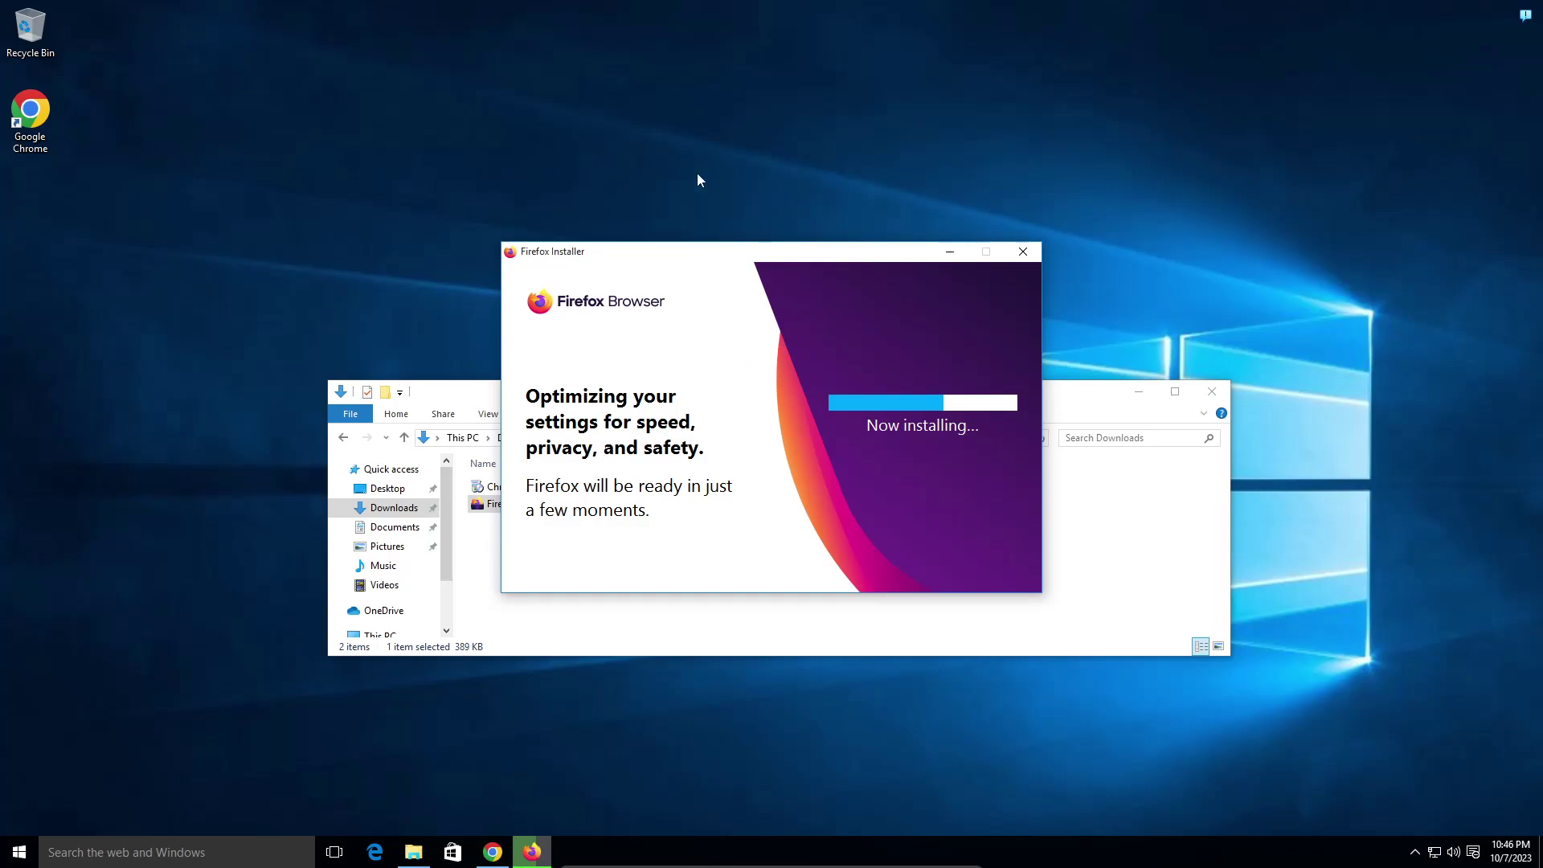
drag(808, 262, 837, 94)
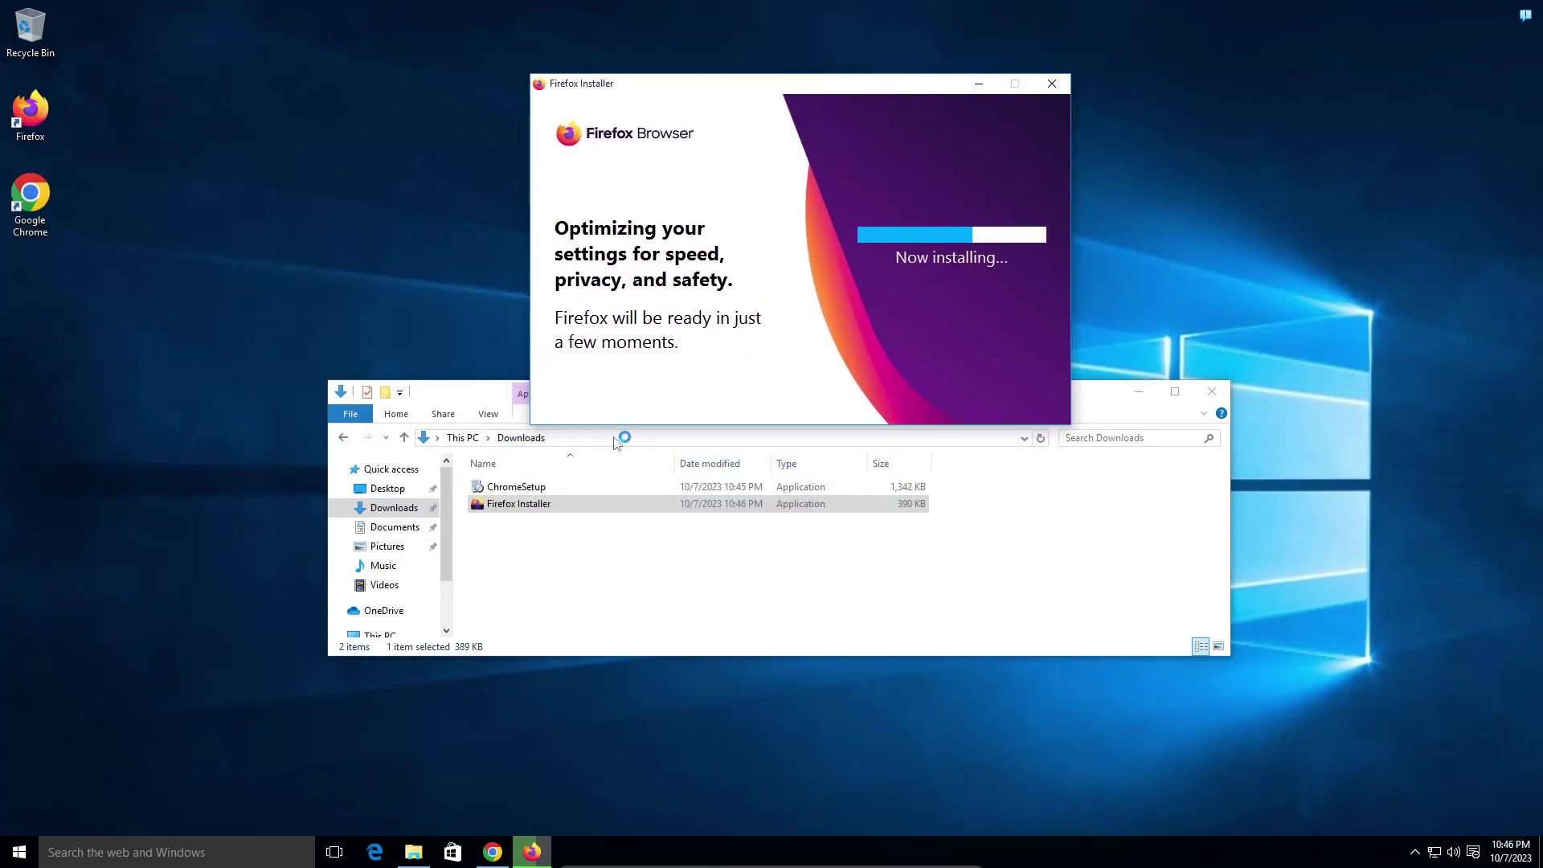
drag(474, 404, 592, 272)
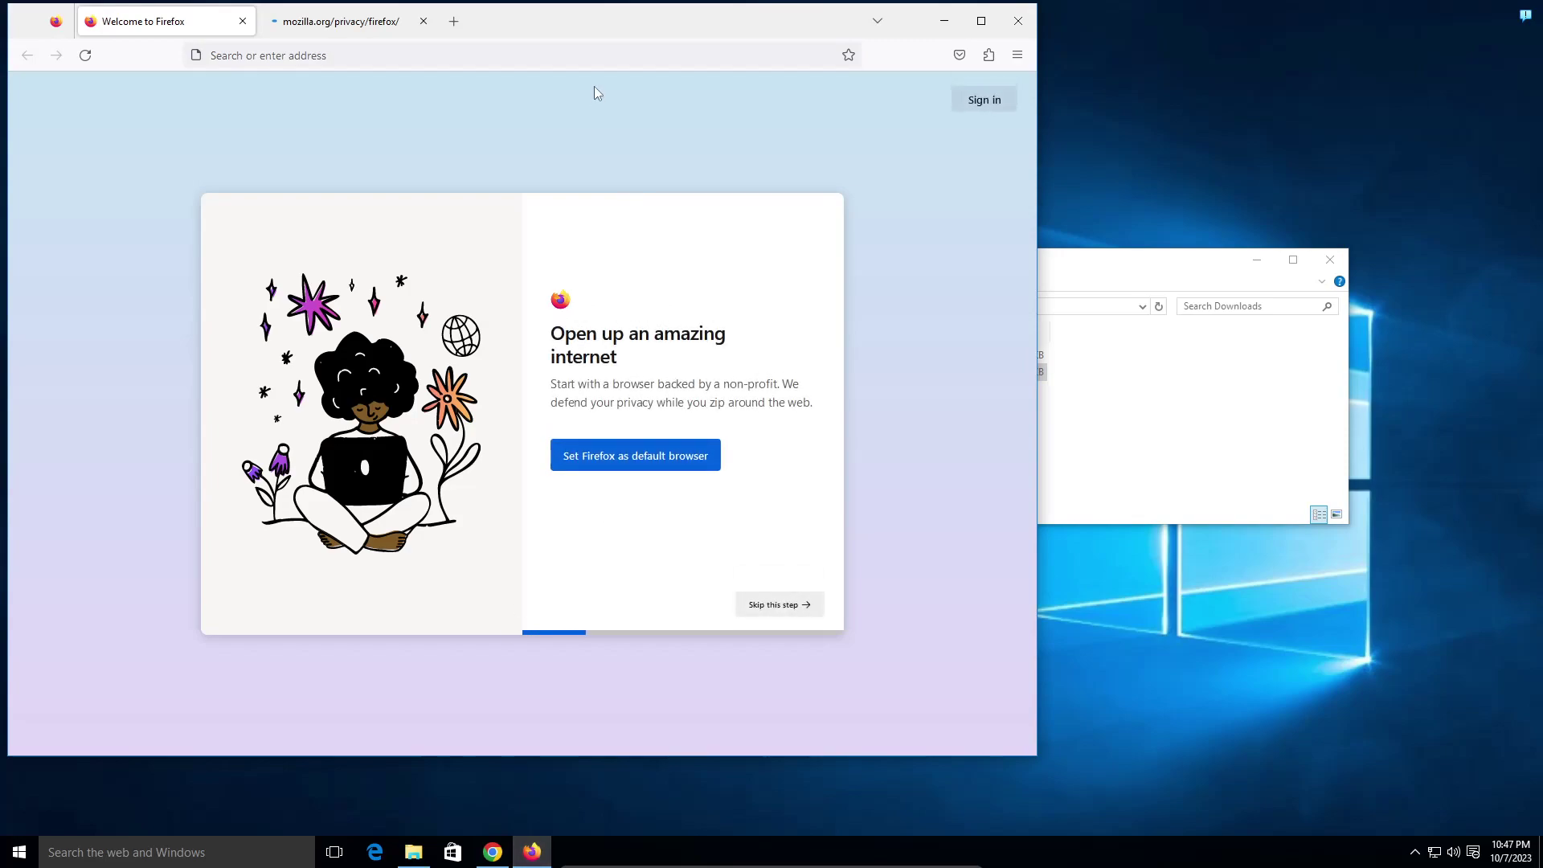
drag(599, 44, 961, 67)
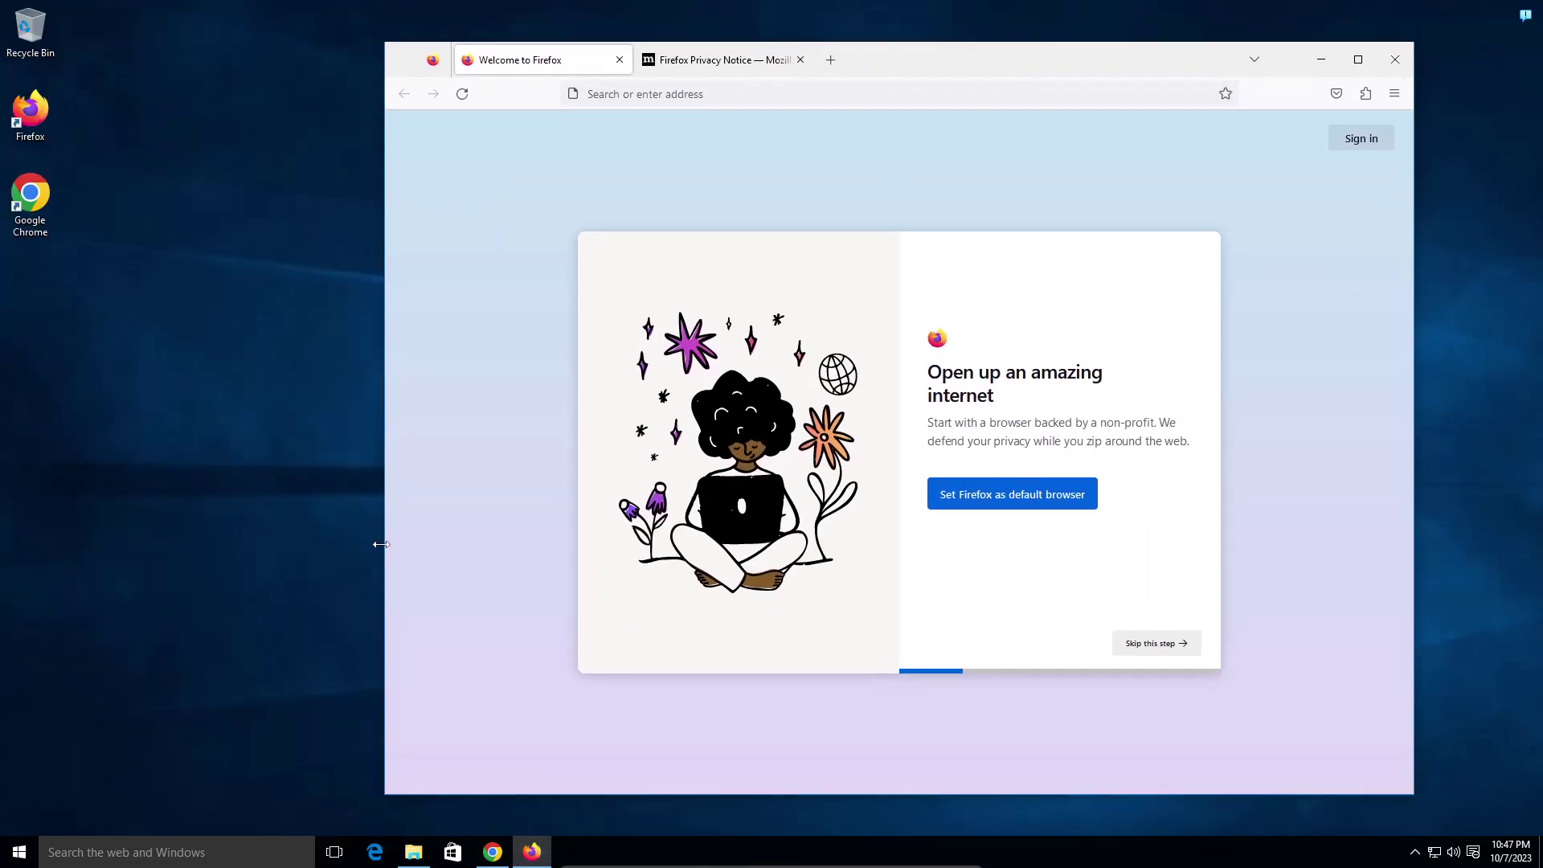
right_click(245, 431)
click(267, 354)
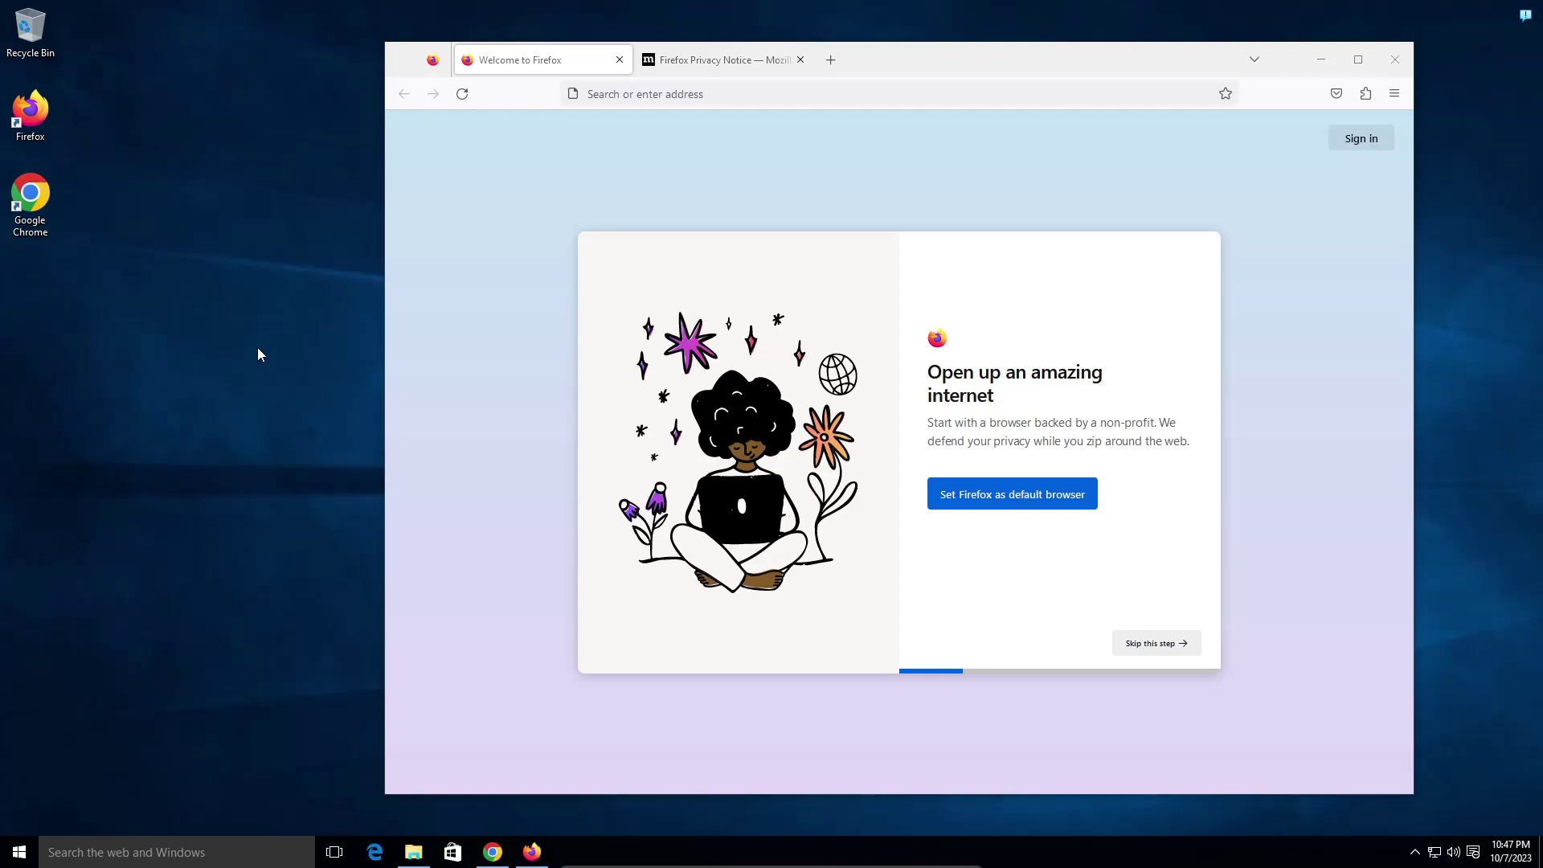
right_click(253, 350)
click(347, 399)
Close the Firefox welcome window and the Downloads folder window
drag(1102, 75, 876, 120)
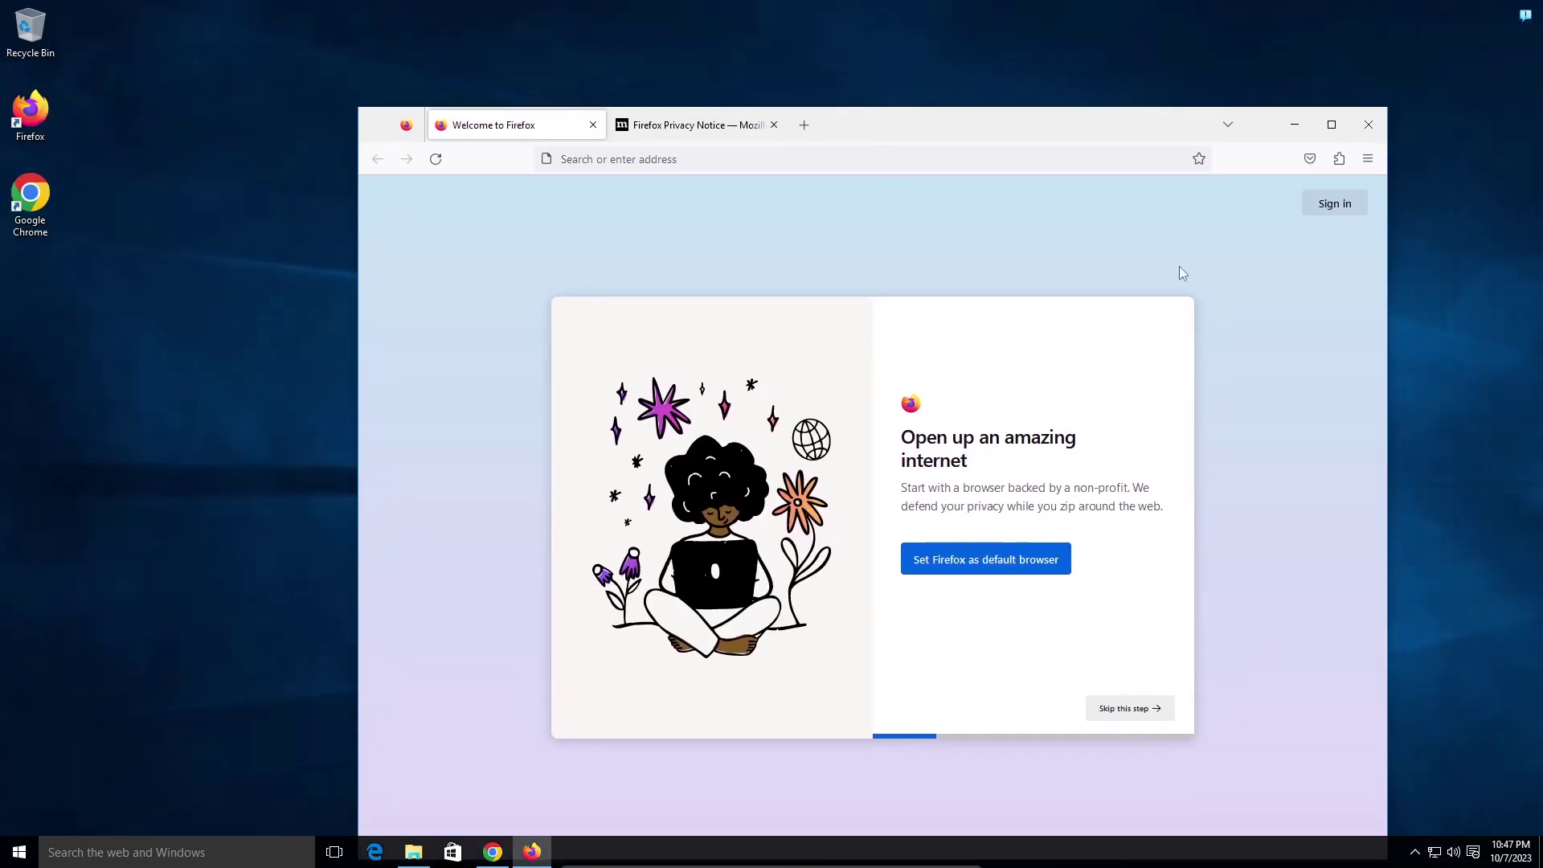
click(1362, 126)
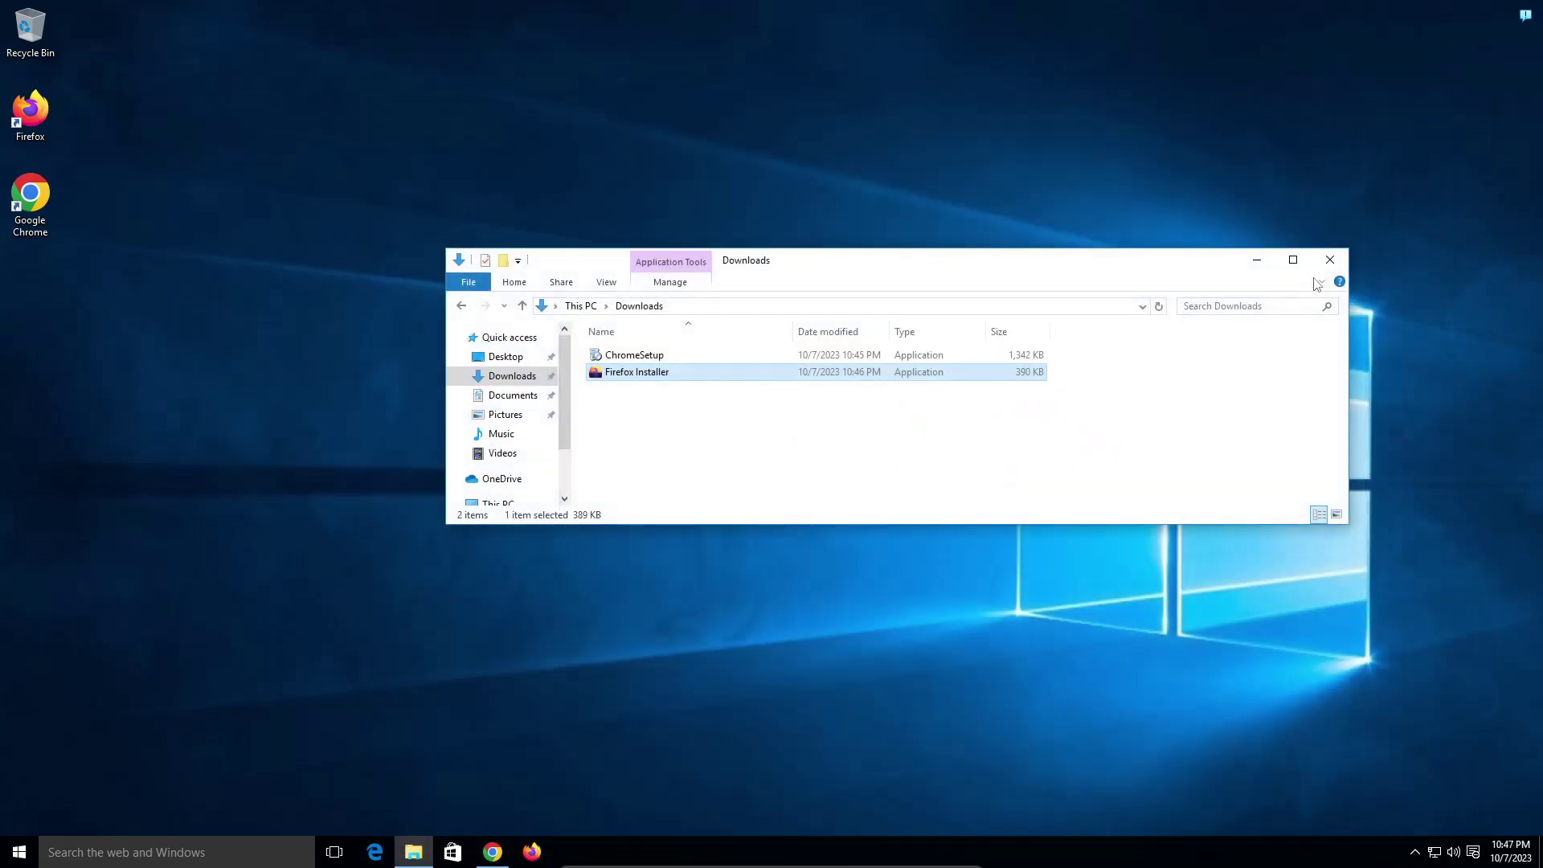
click(1340, 258)
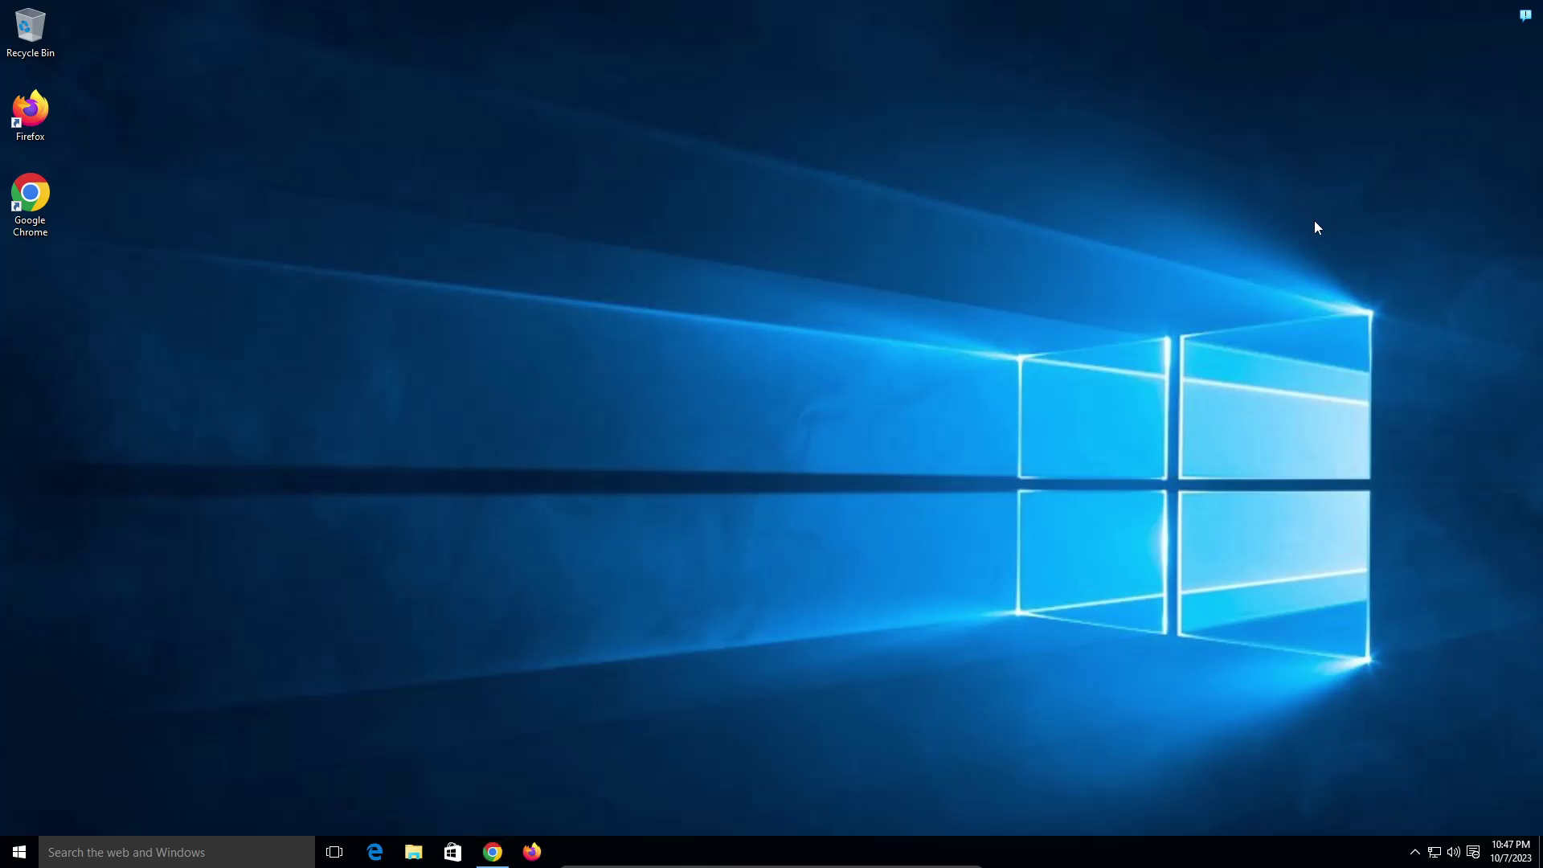
key(super)
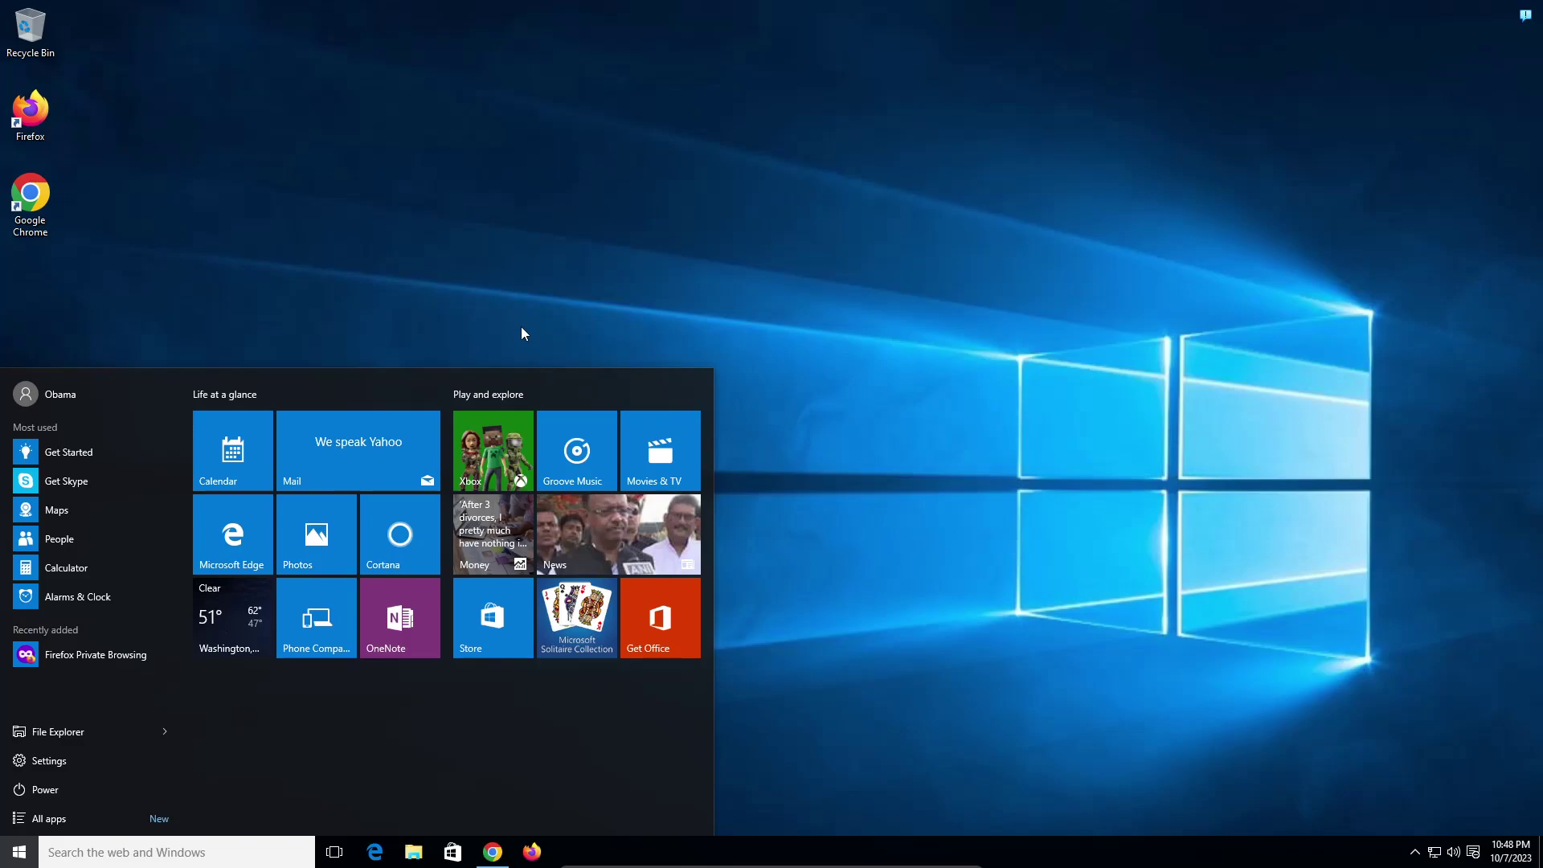
click(511, 297)
right_click(554, 312)
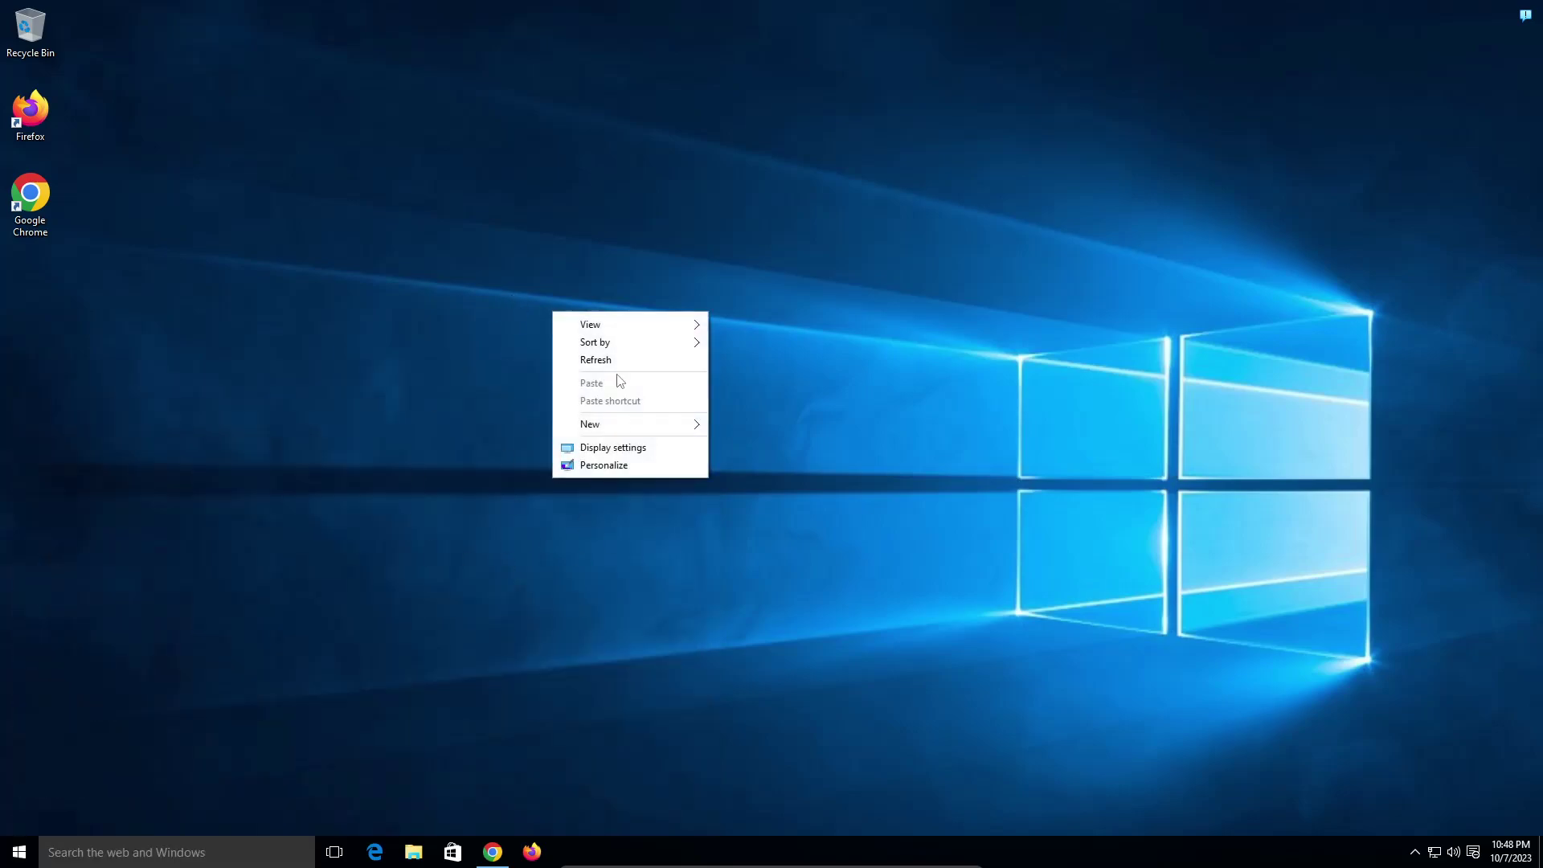
click(466, 311)
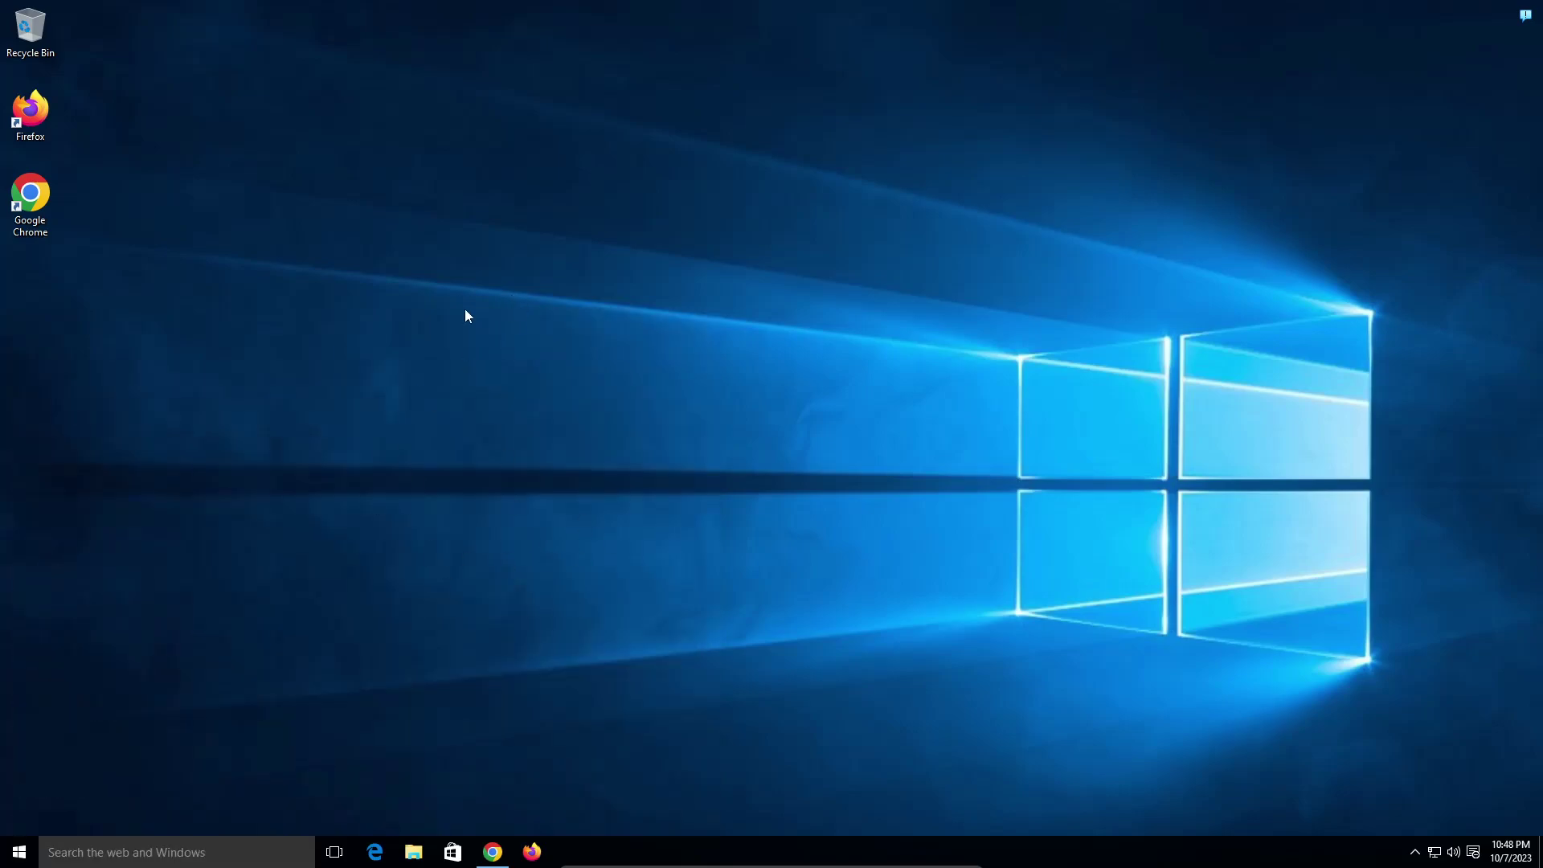
right_click(412, 536)
click(307, 576)
click(19, 852)
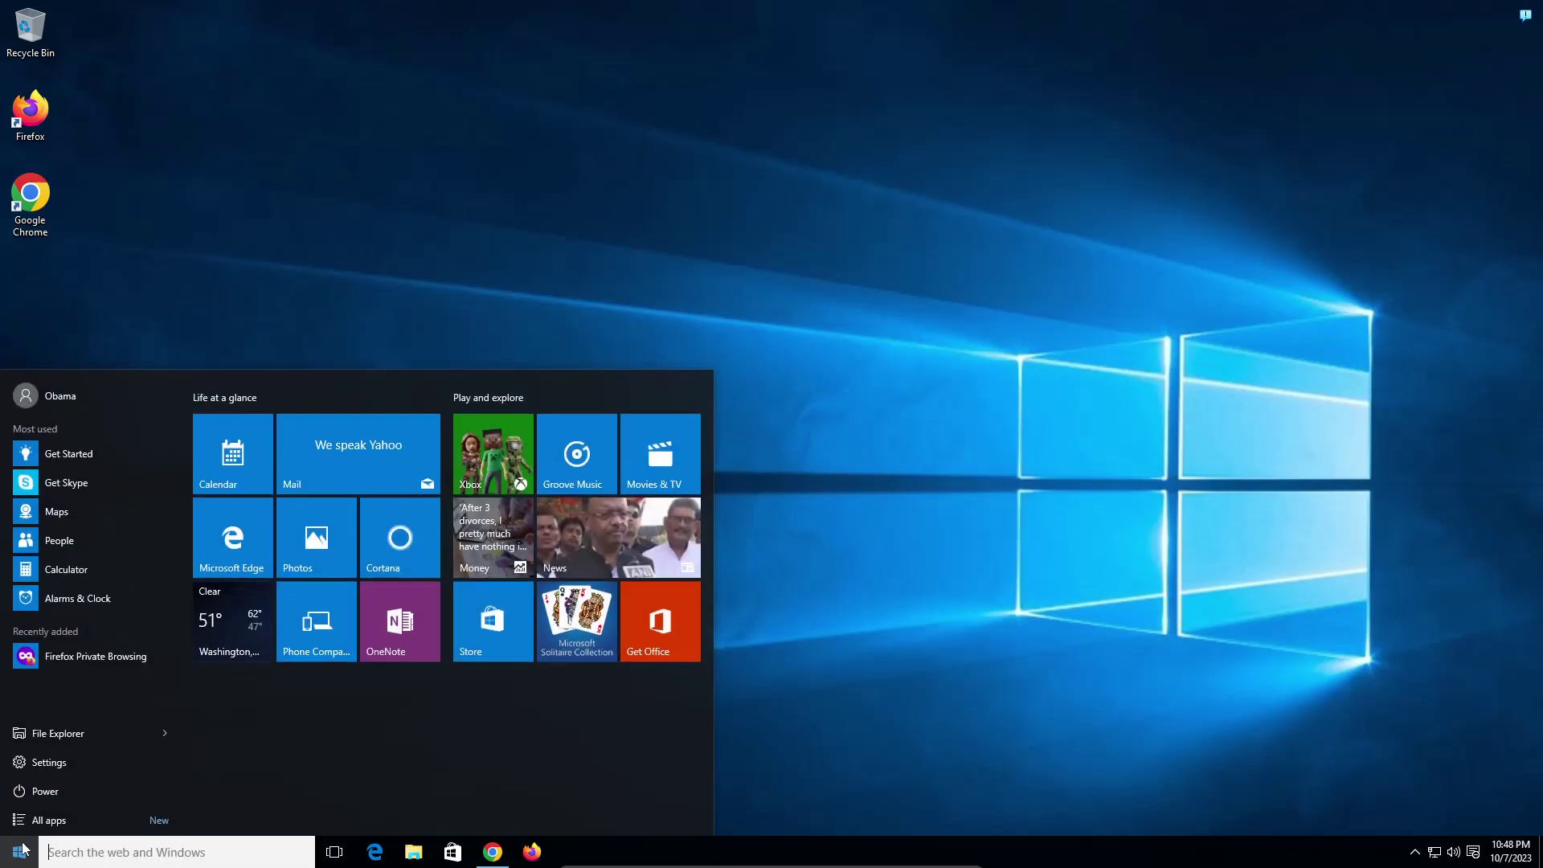
click(19, 852)
click(20, 852)
key(Escape)
click(18, 853)
click(18, 854)
click(18, 853)
click(18, 853)
right_click(287, 593)
click(321, 401)
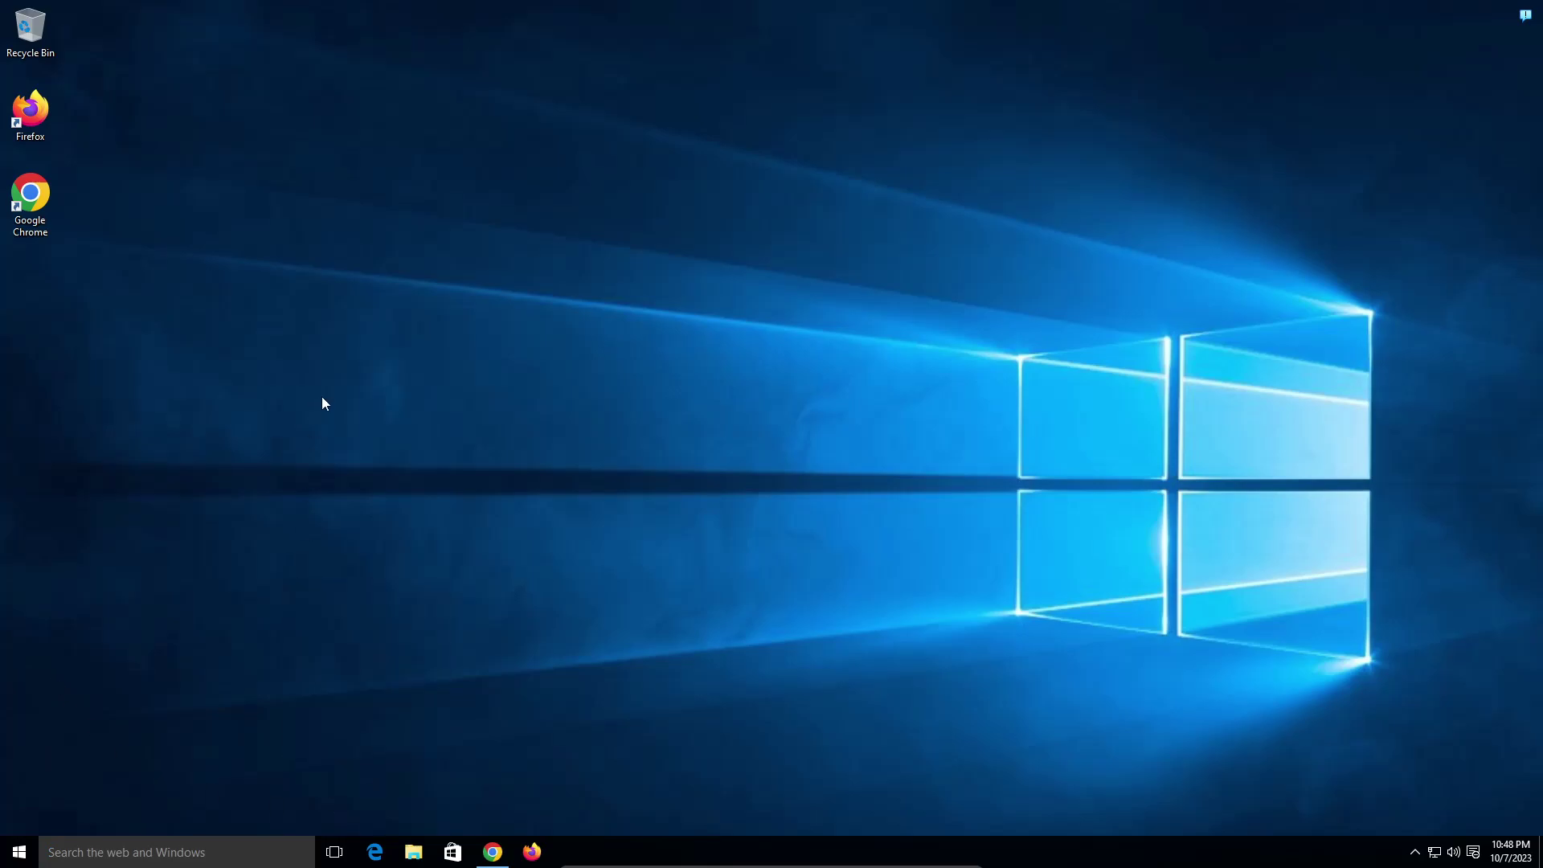
click(18, 853)
click(18, 853)
right_click(218, 605)
click(306, 469)
click(18, 853)
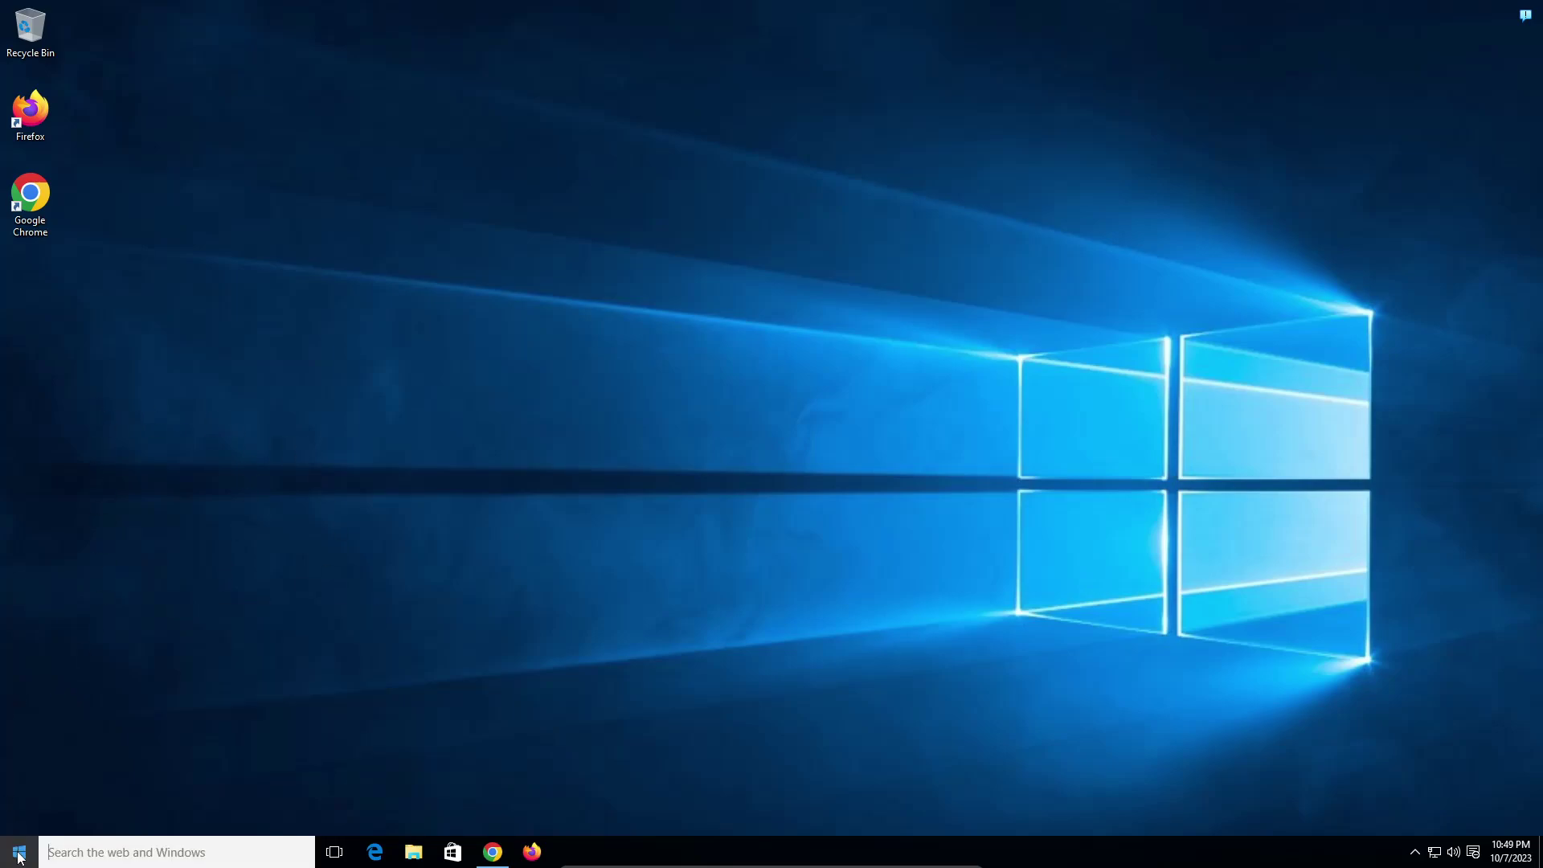
click(17, 854)
click(18, 854)
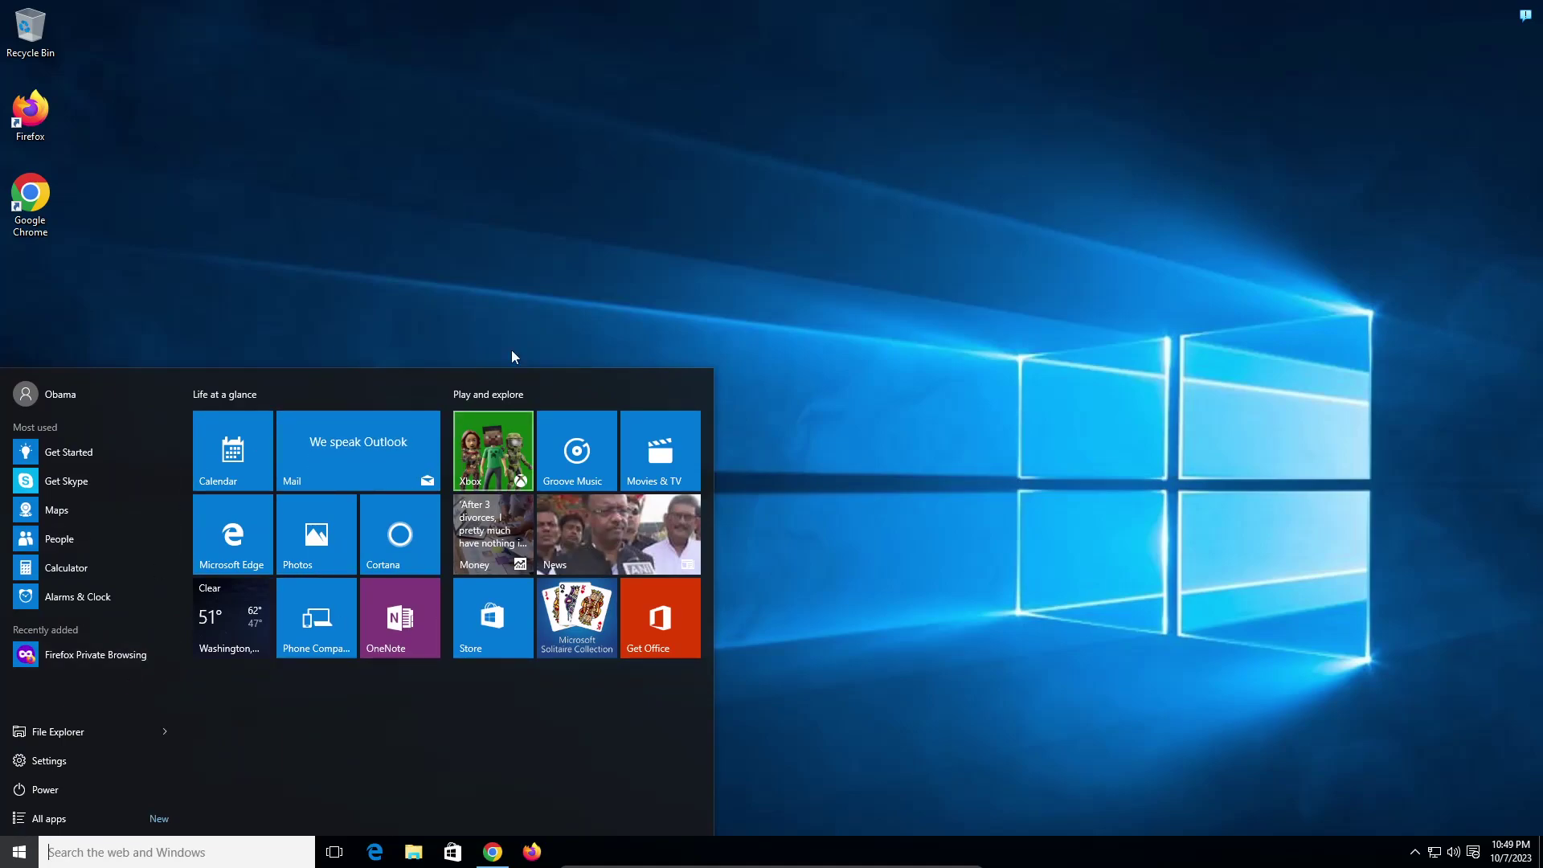
click(663, 241)
Restore Chrome, search for "os market share" in a new tab, and open the Statcounter operating system market share result
click(493, 852)
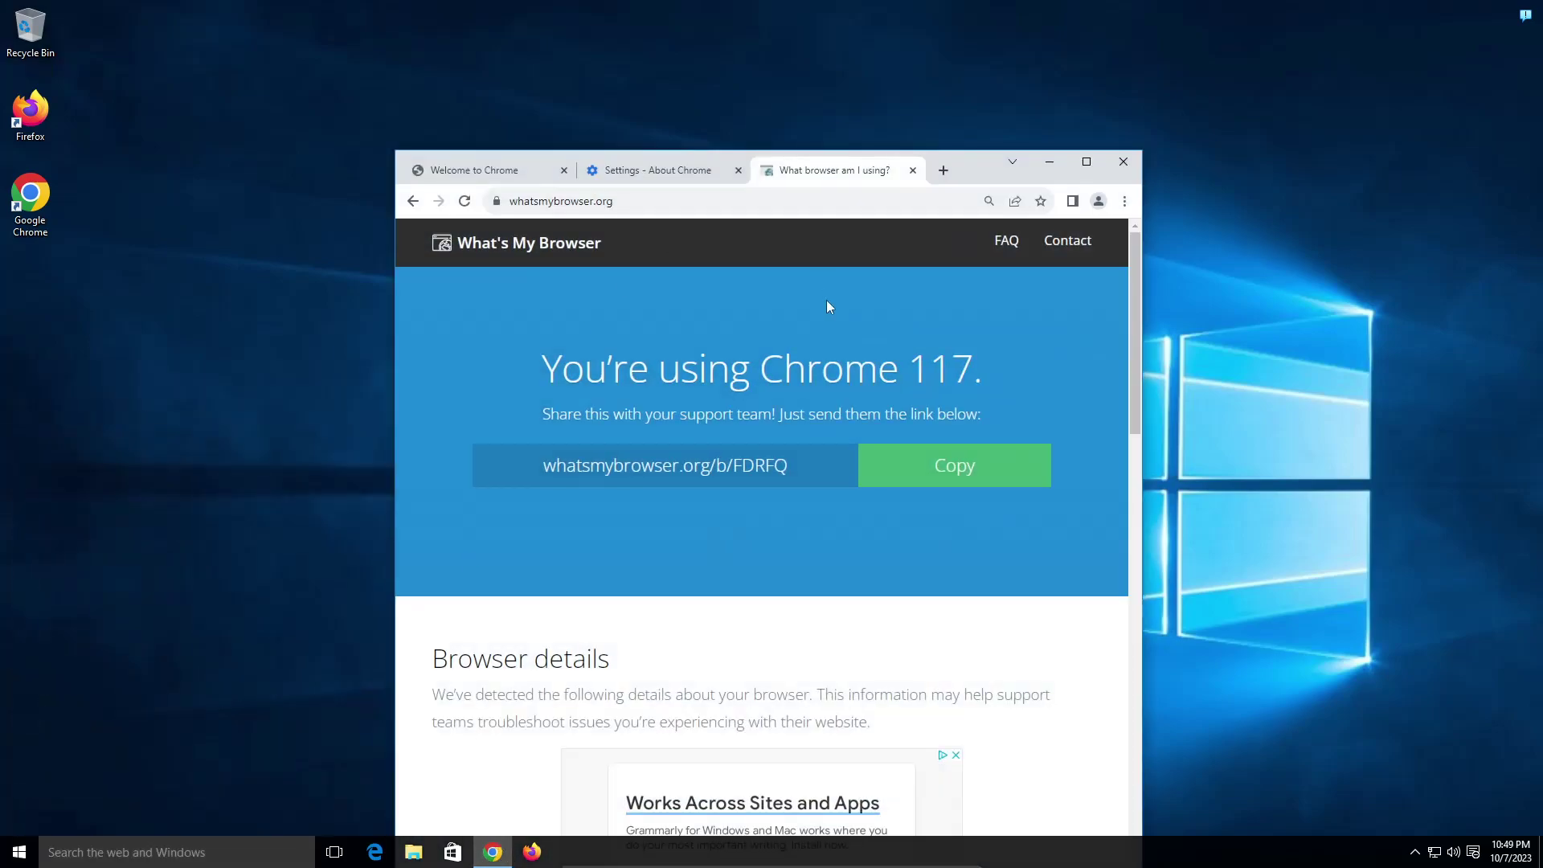
click(947, 170)
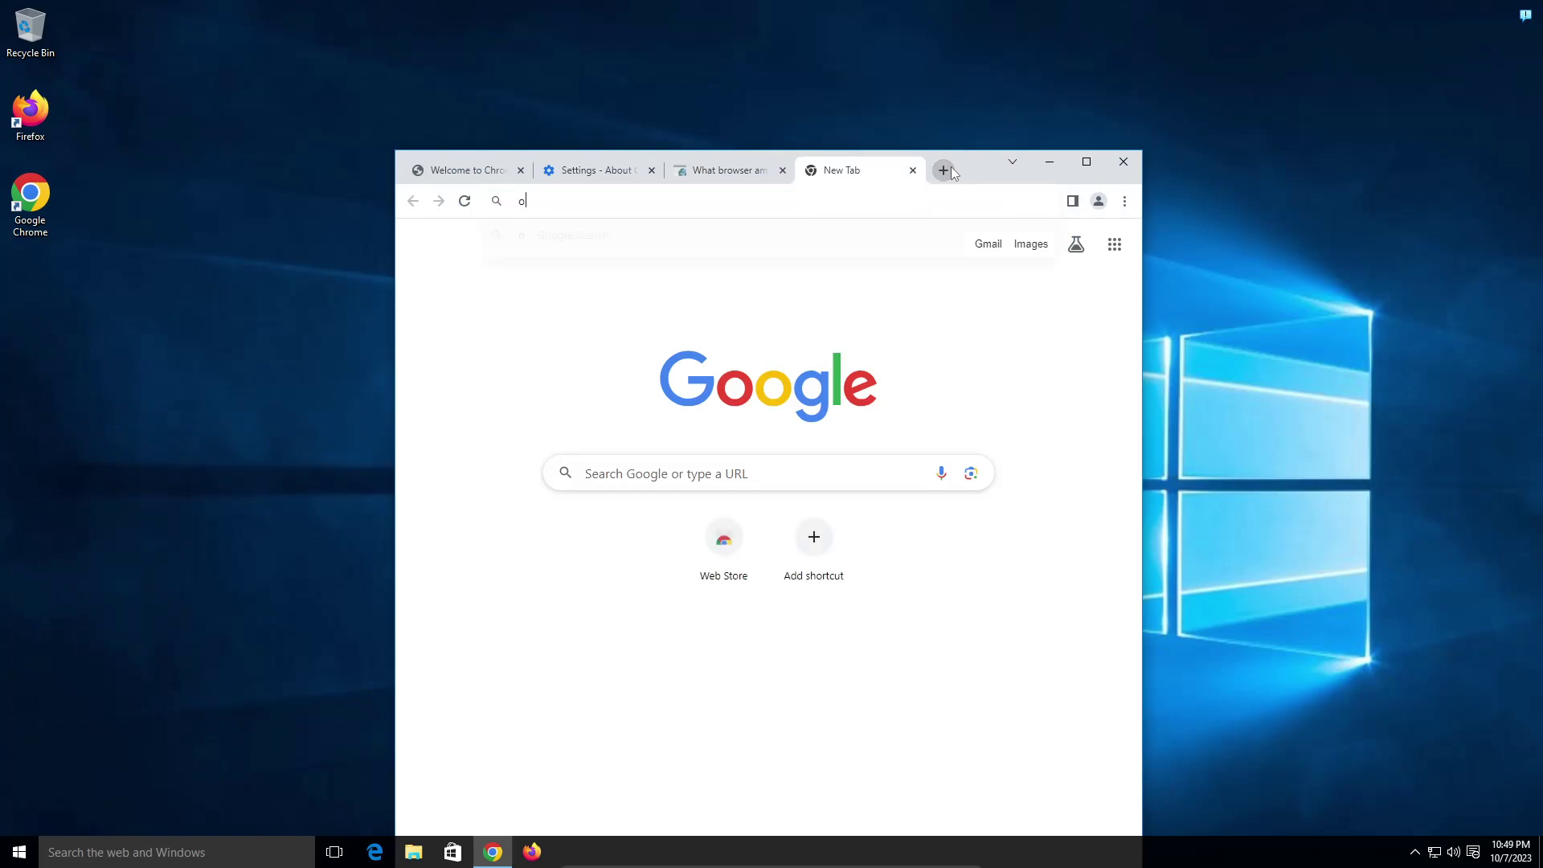
text(os market)
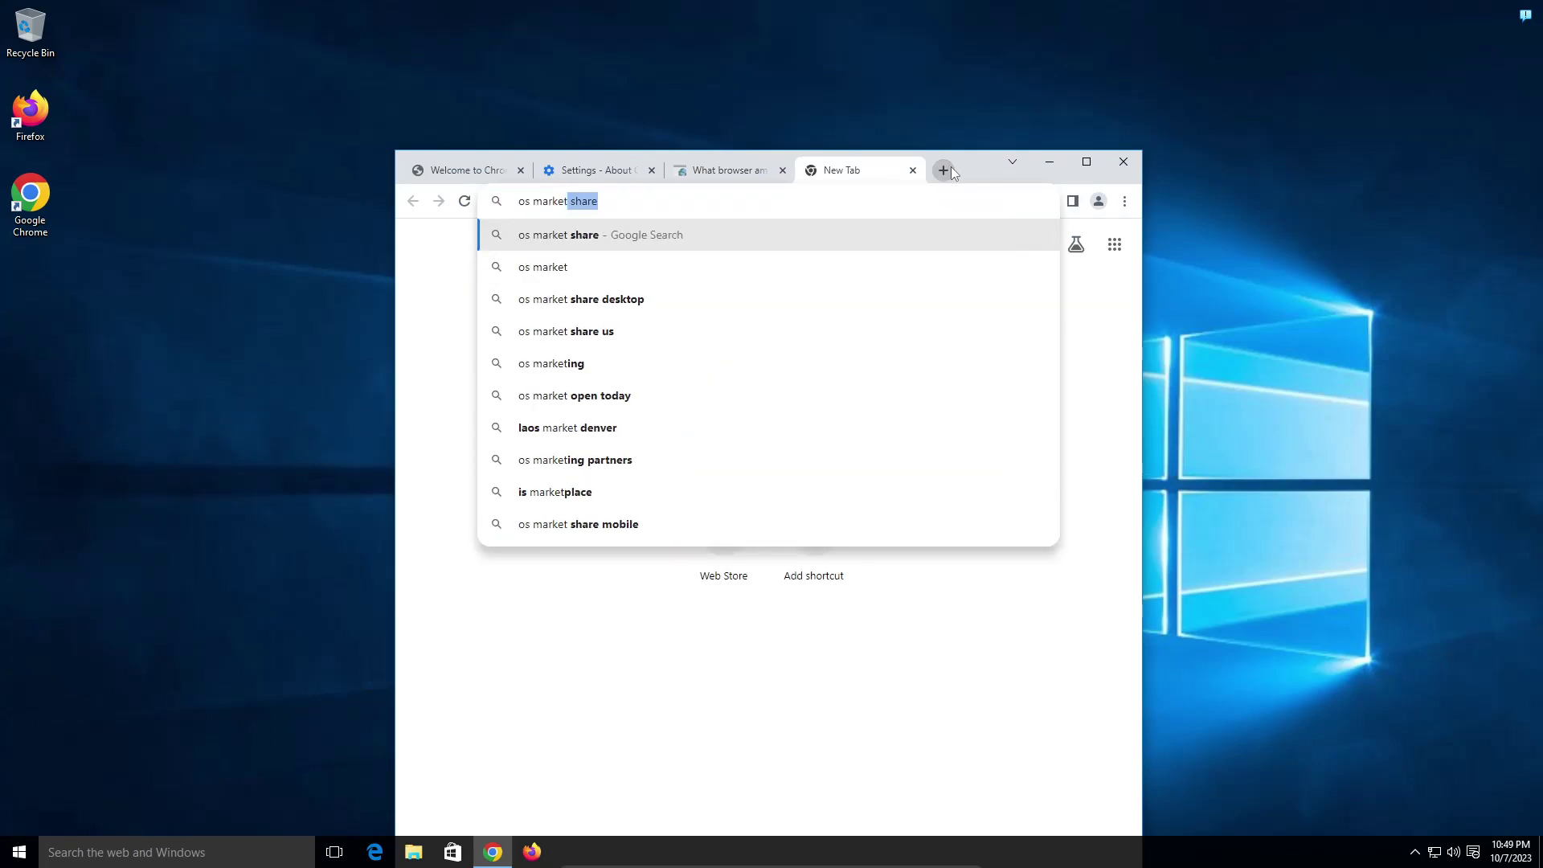
key(Return)
click(648, 430)
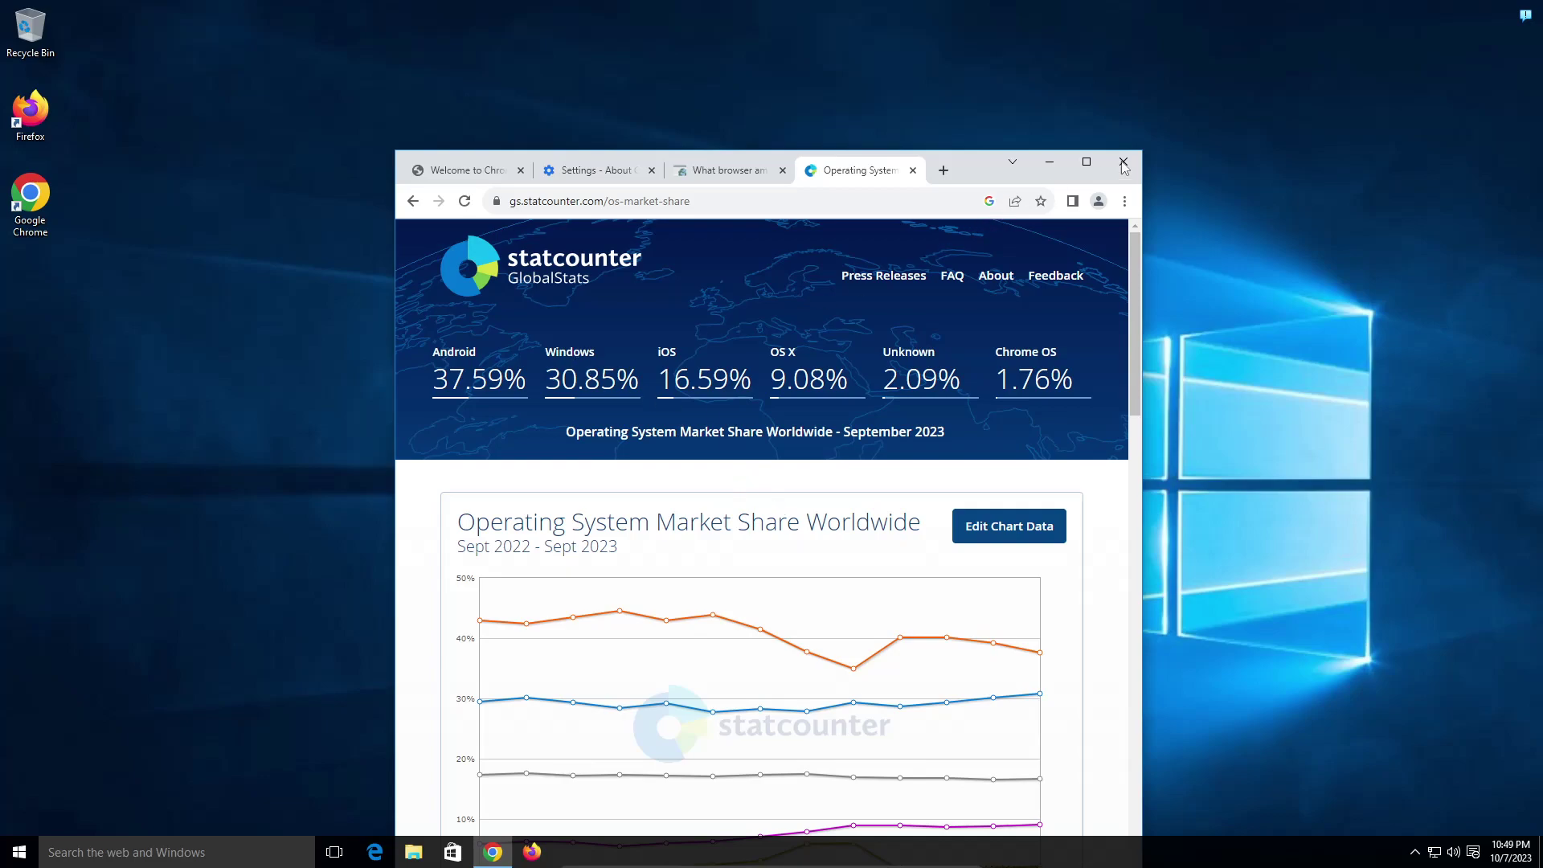
Maximize Chrome, open Statcounter's Windows Version Market Share page, and examine the shares of the Windows versions
click(1086, 162)
scroll(459, 592, down, 5)
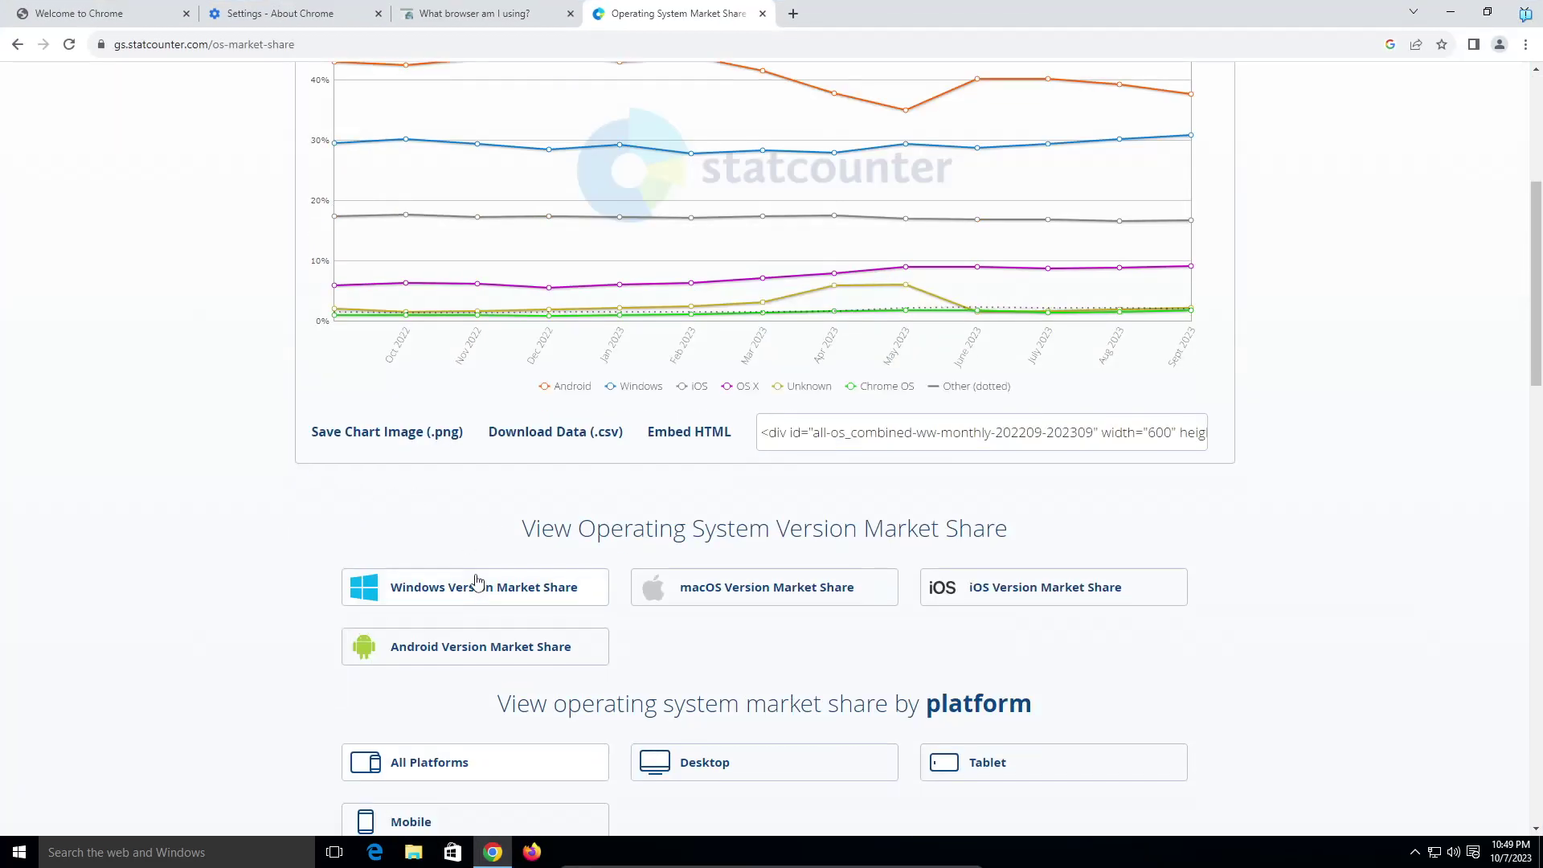
click(476, 584)
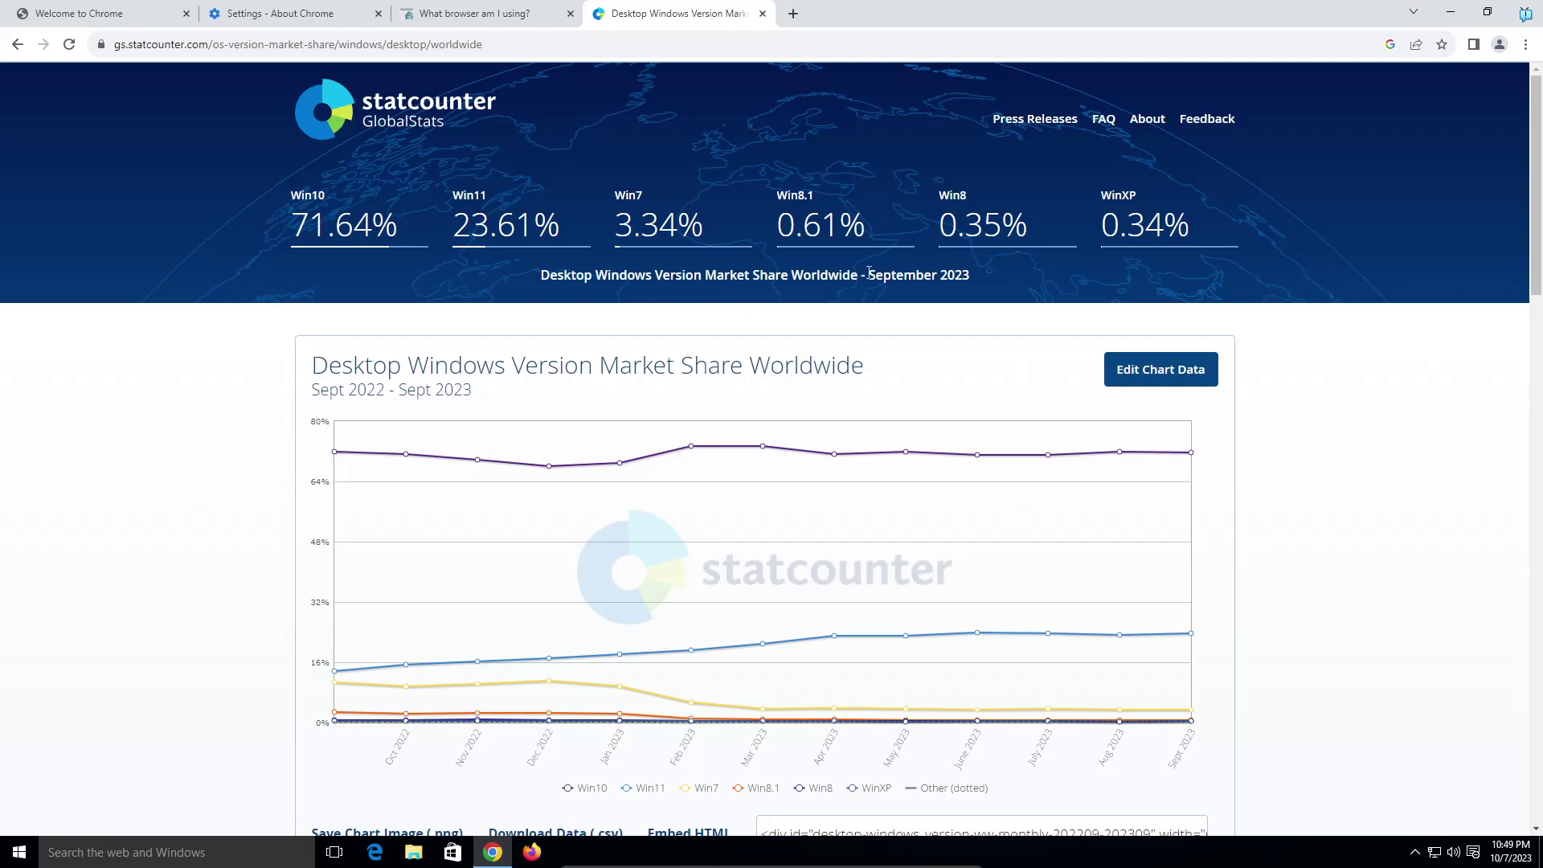
drag(446, 232, 568, 228)
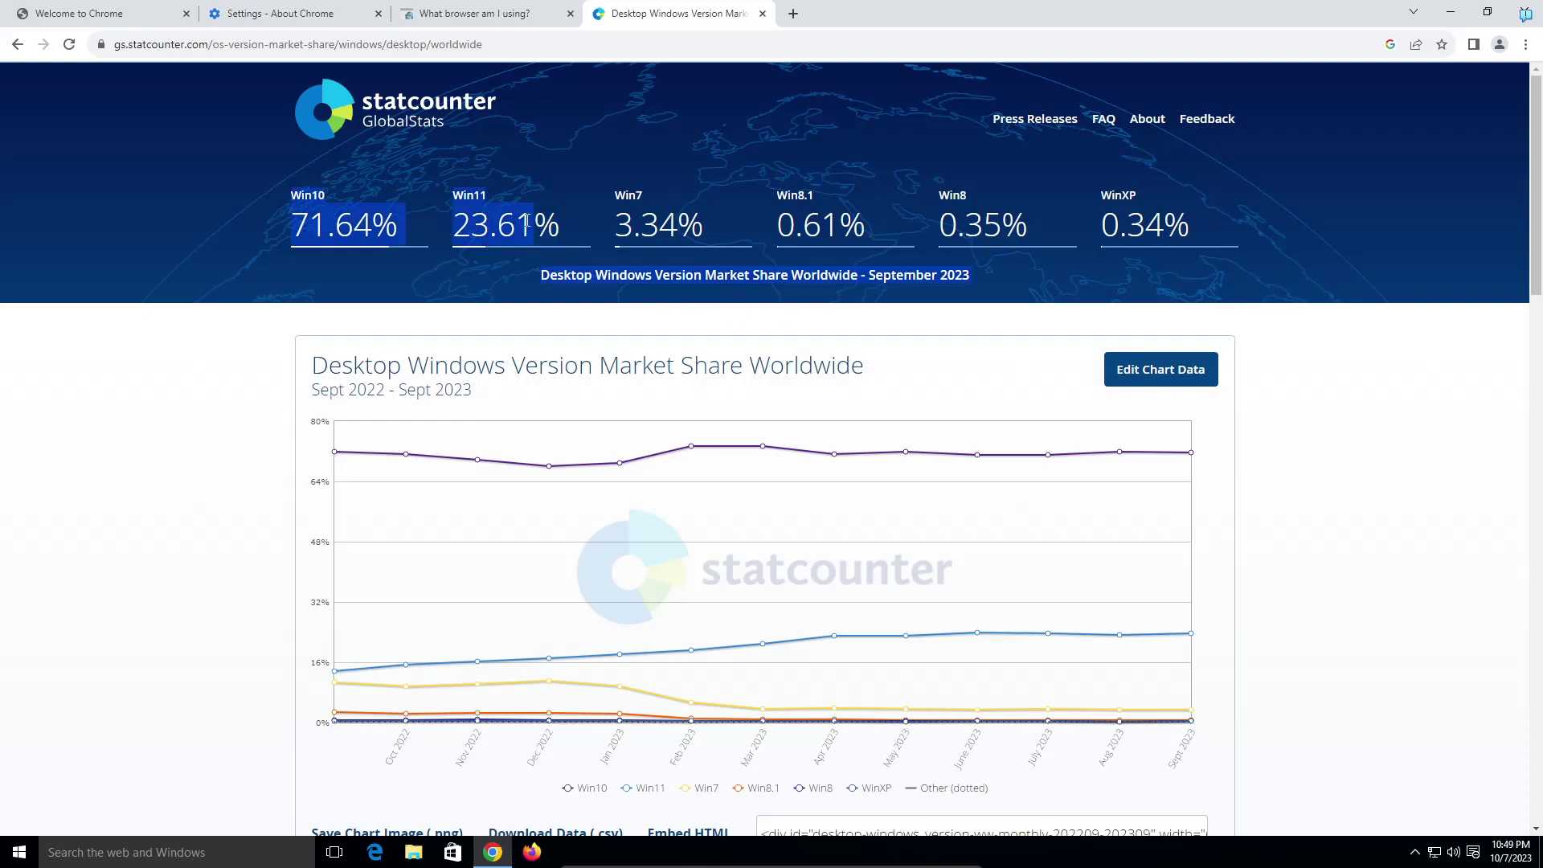
click(333, 251)
double_click(344, 229)
click(207, 197)
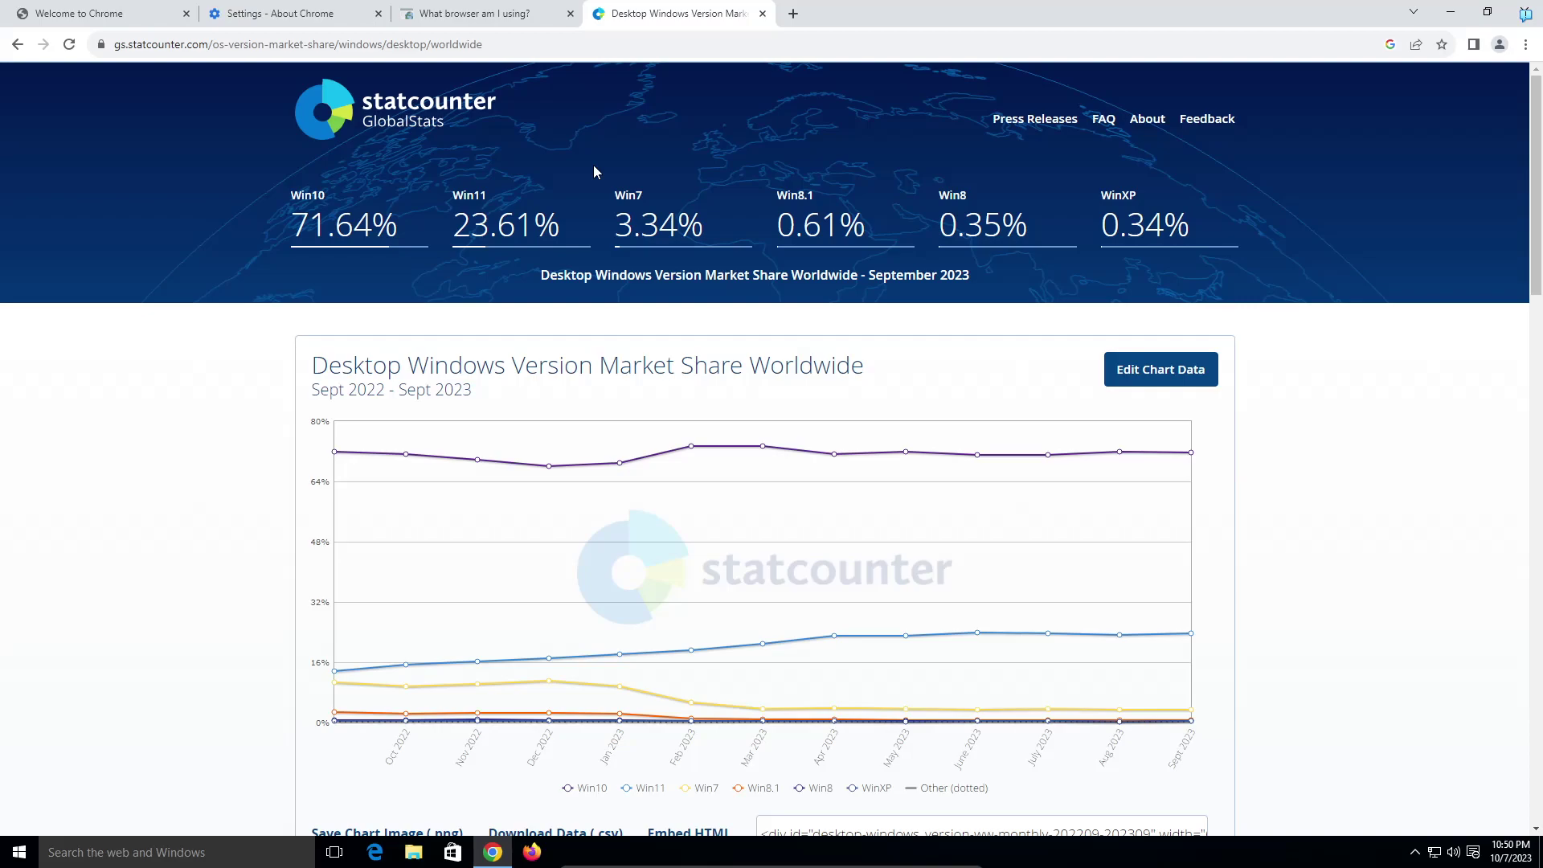
drag(1125, 214, 1193, 226)
click(1085, 167)
Restore Chrome to a smaller window, switch back to the What's My Browser tab, and close Chrome
key(super+Down)
key(ctrl+shift+Tab)
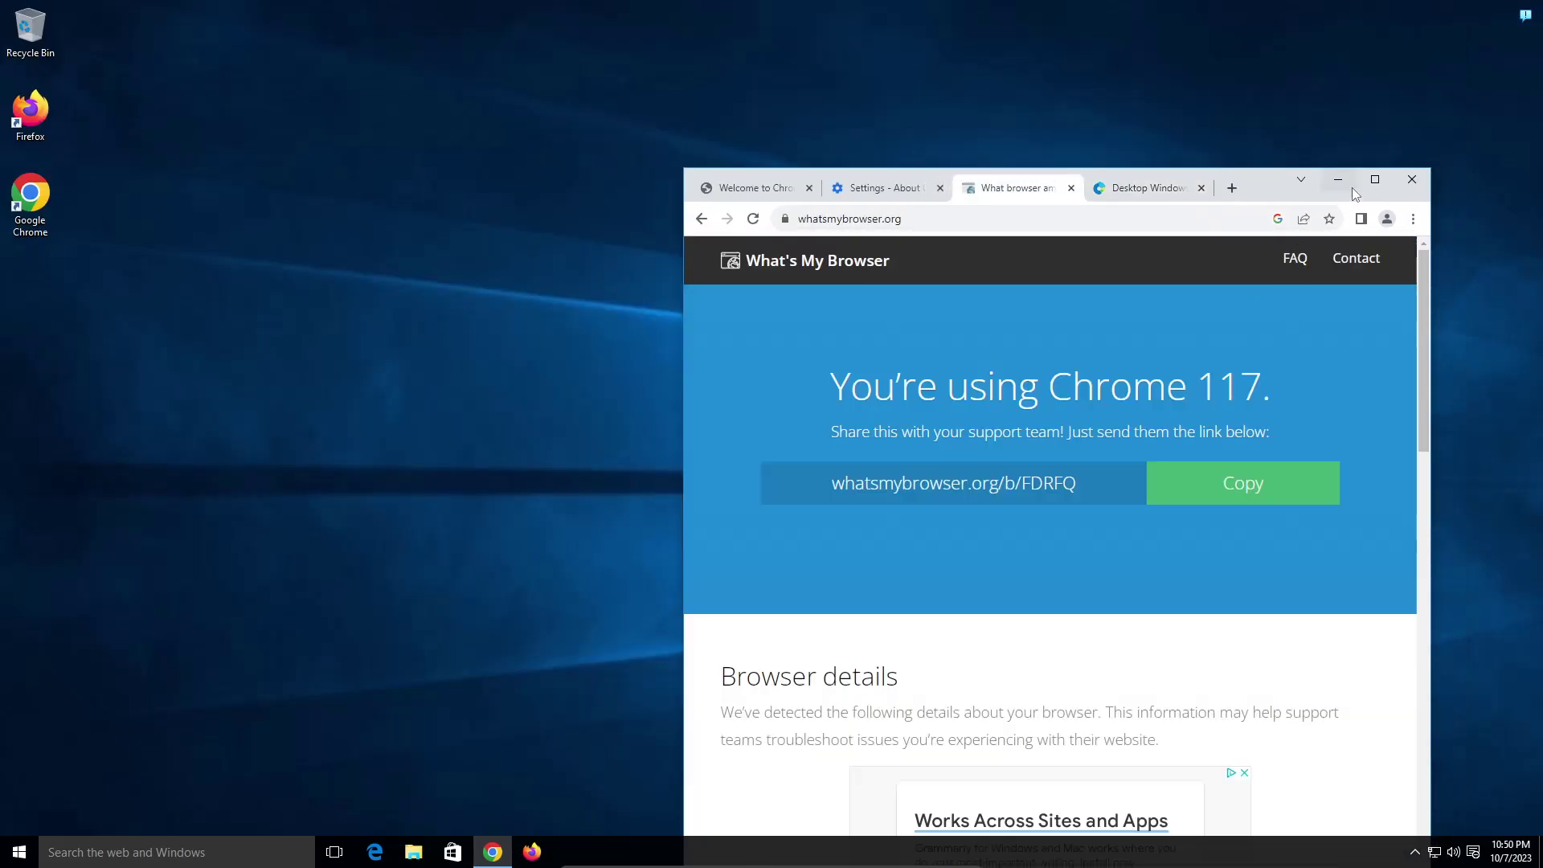
click(1412, 179)
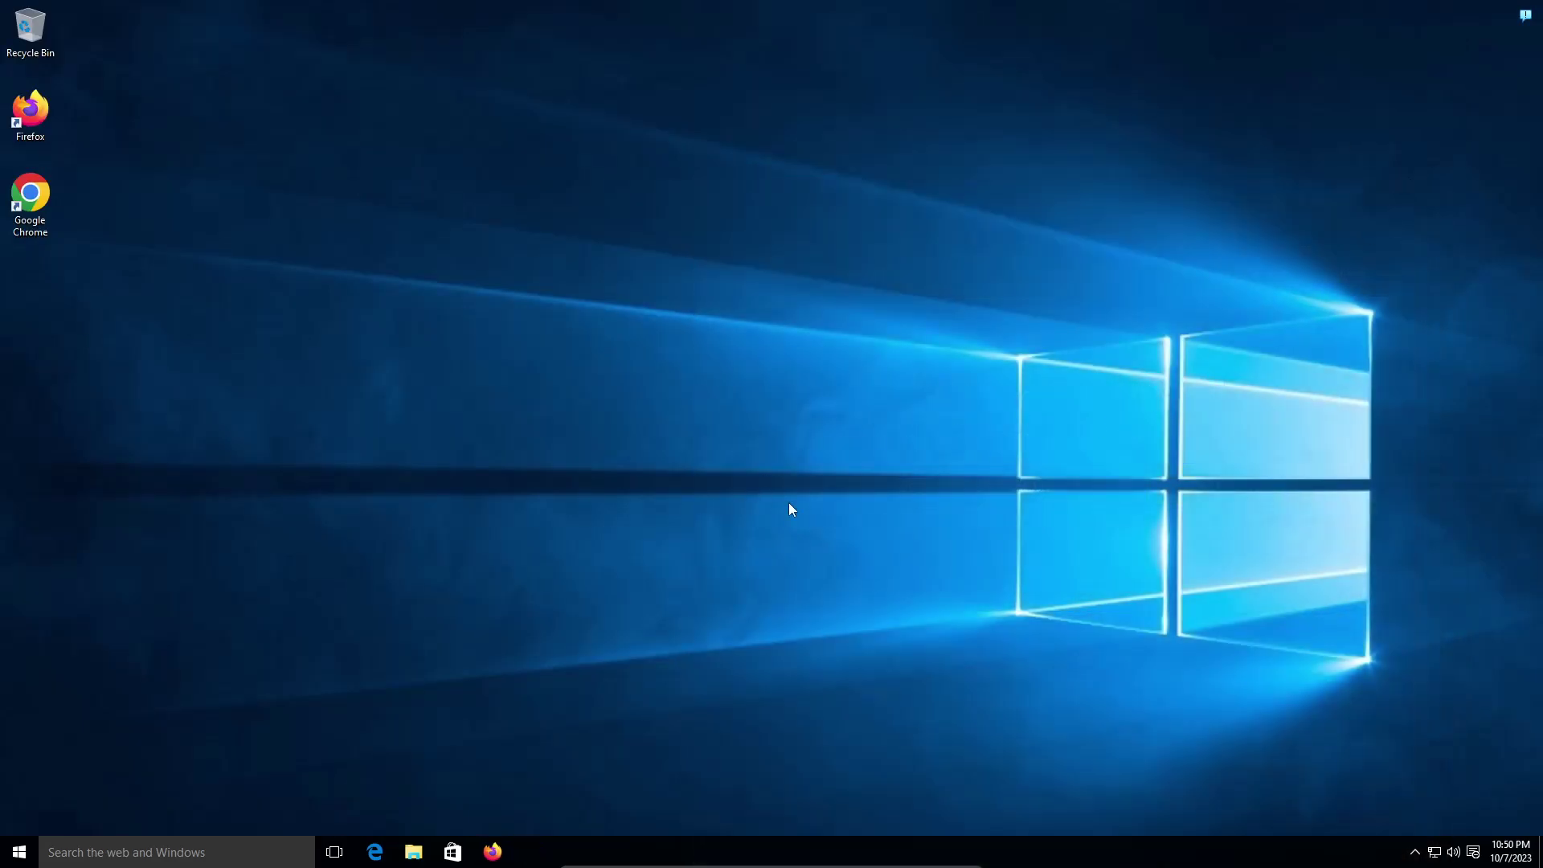
Open Windows Settings in a maximized window and view the Windows Update page under Update & security
click(20, 851)
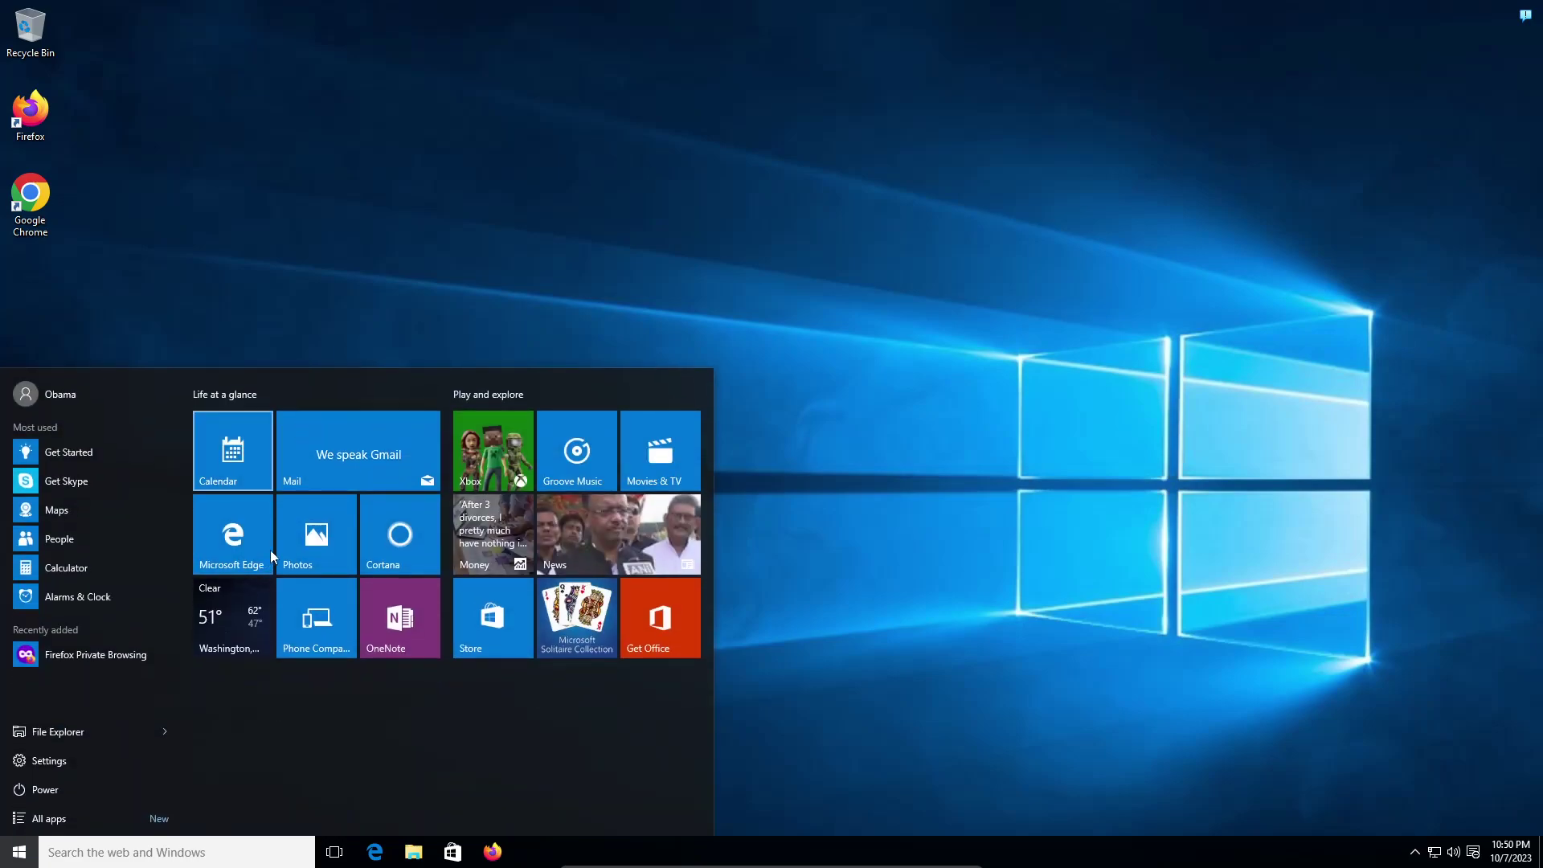
click(62, 761)
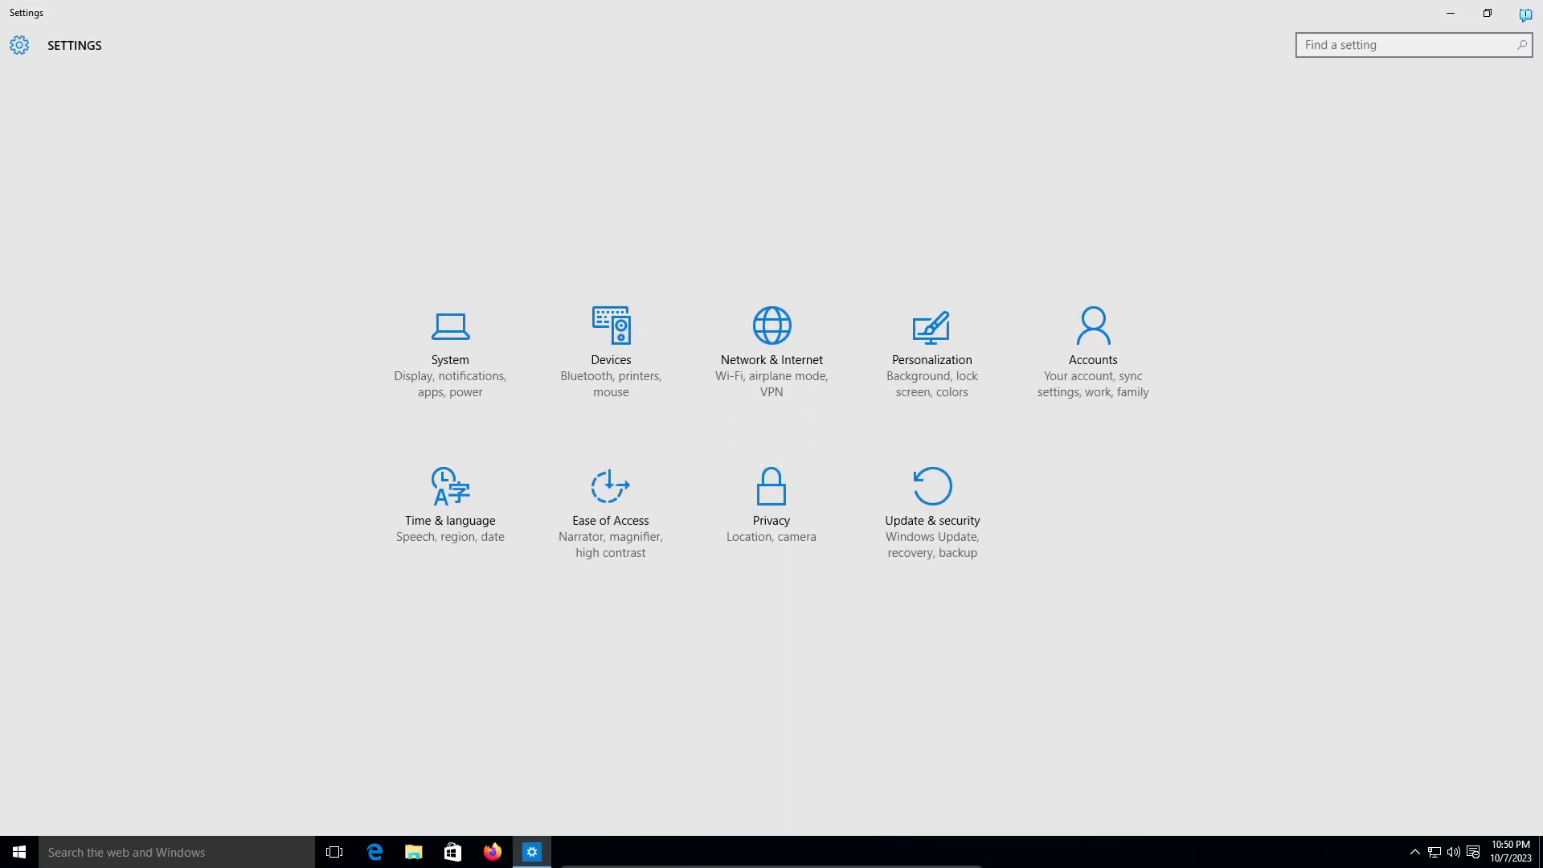
drag(644, 5, 629, 107)
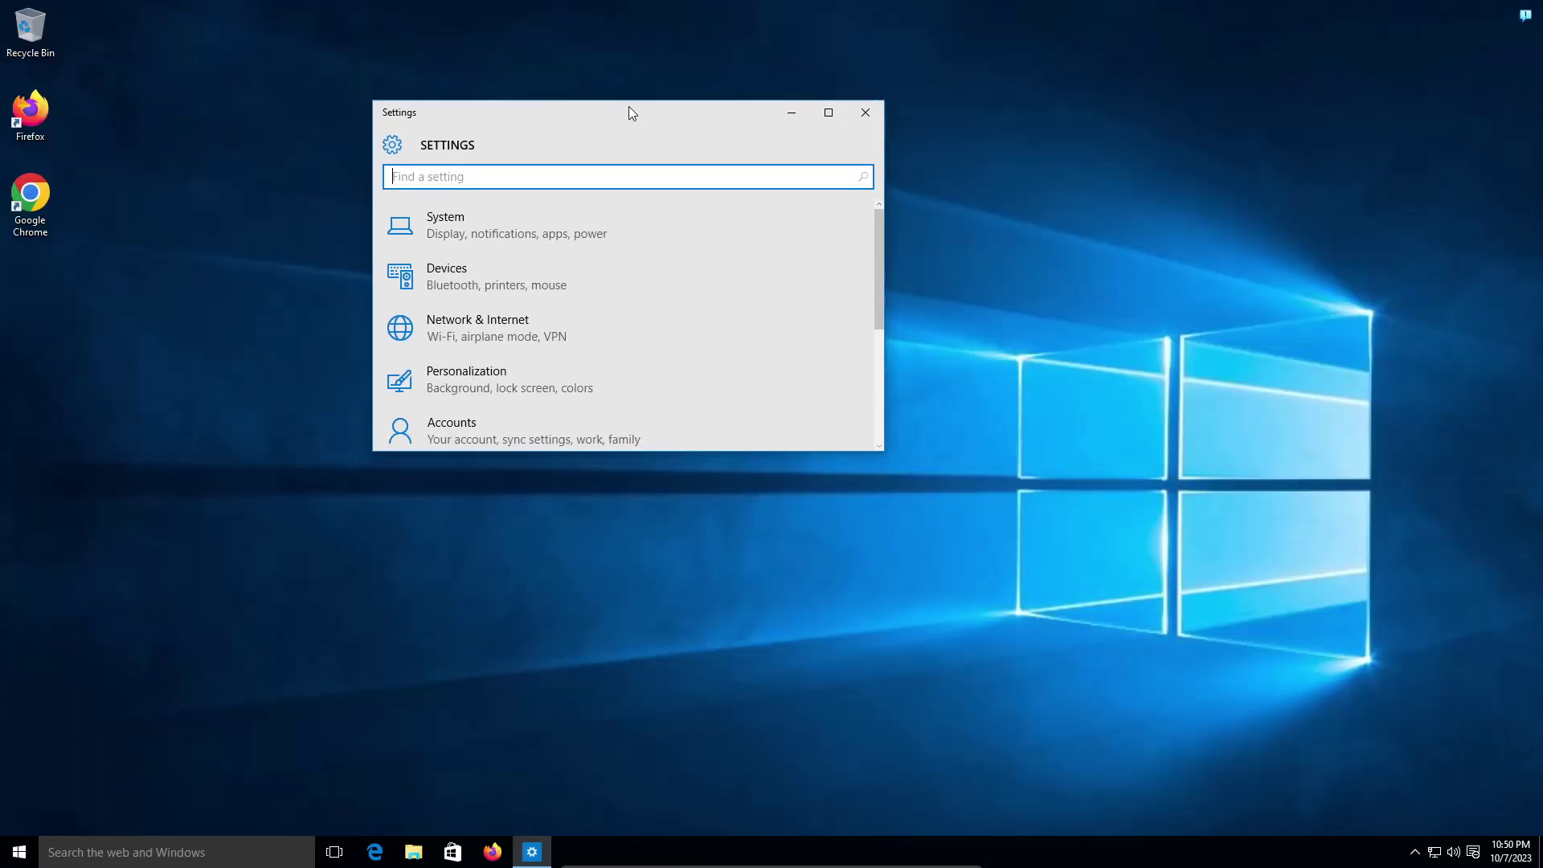
click(828, 112)
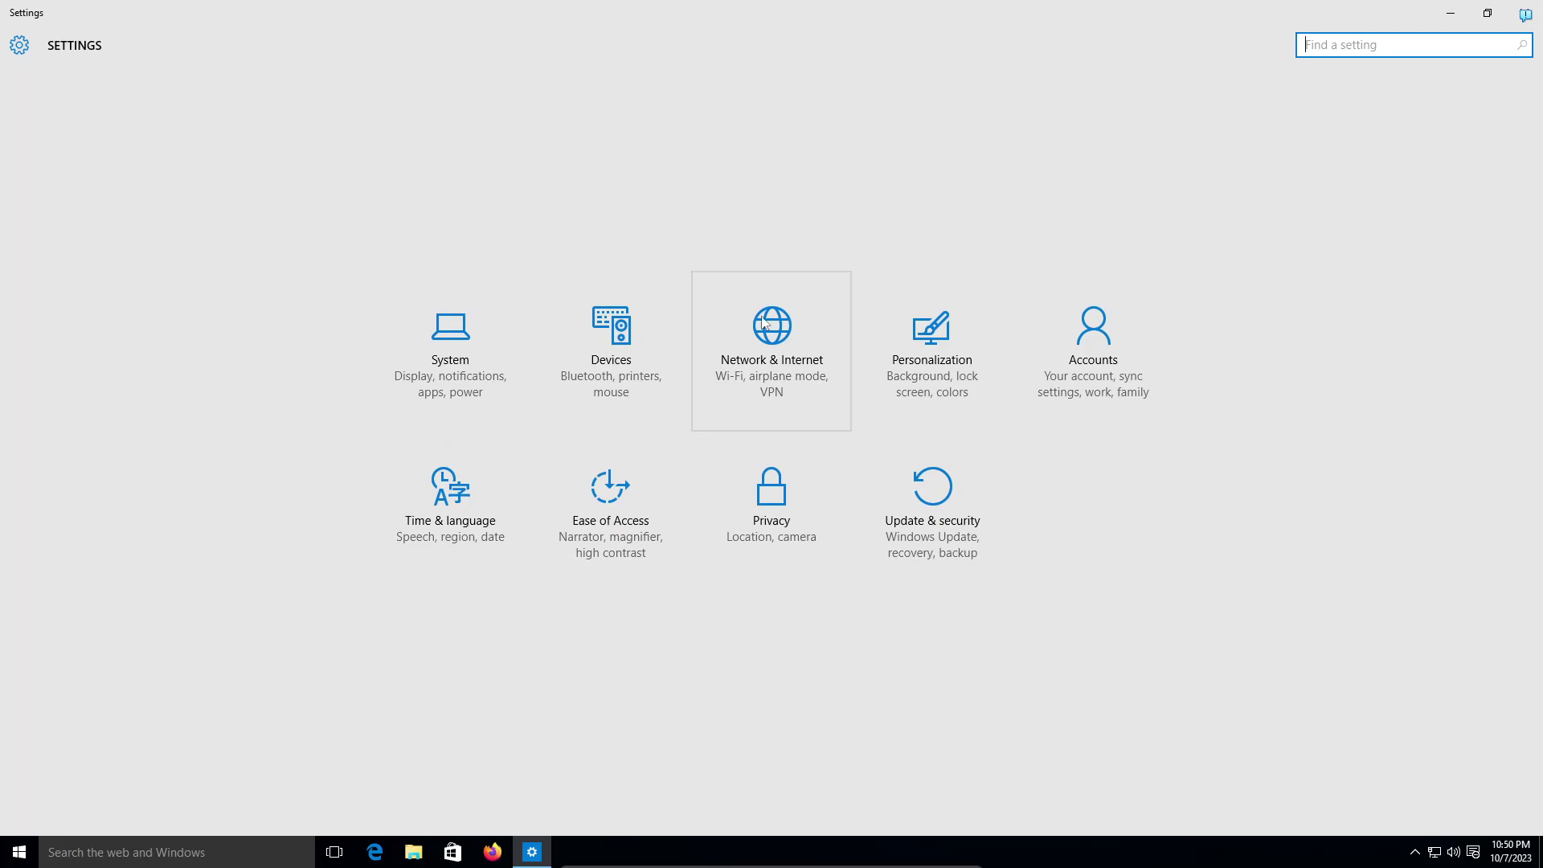
click(977, 567)
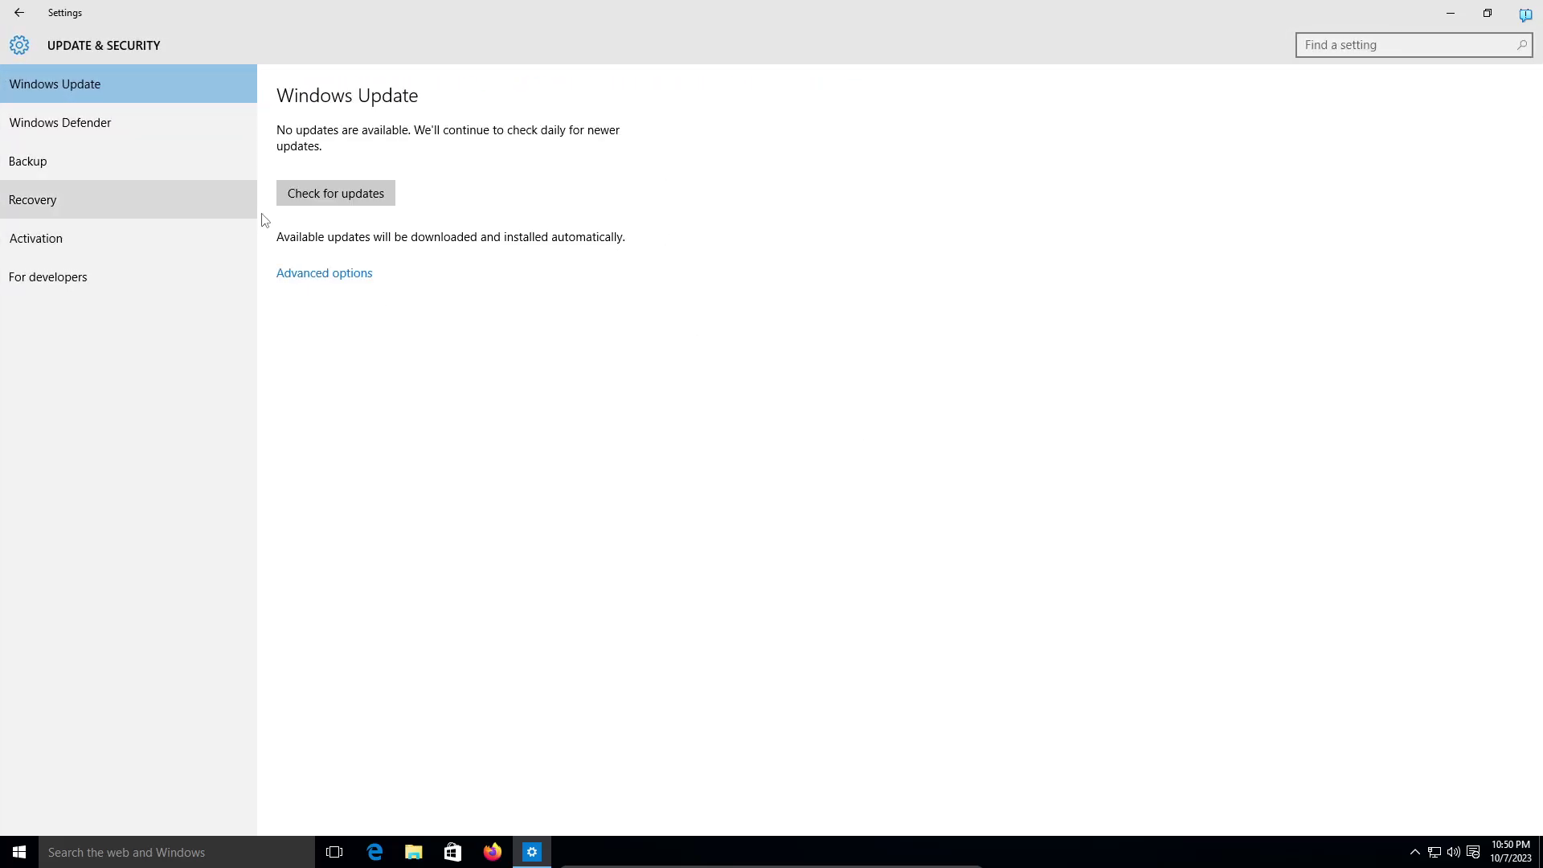
View the Windows Defender settings, restore Settings to a smaller window, and close it
click(58, 120)
drag(379, 19, 585, 4)
key(super+Down)
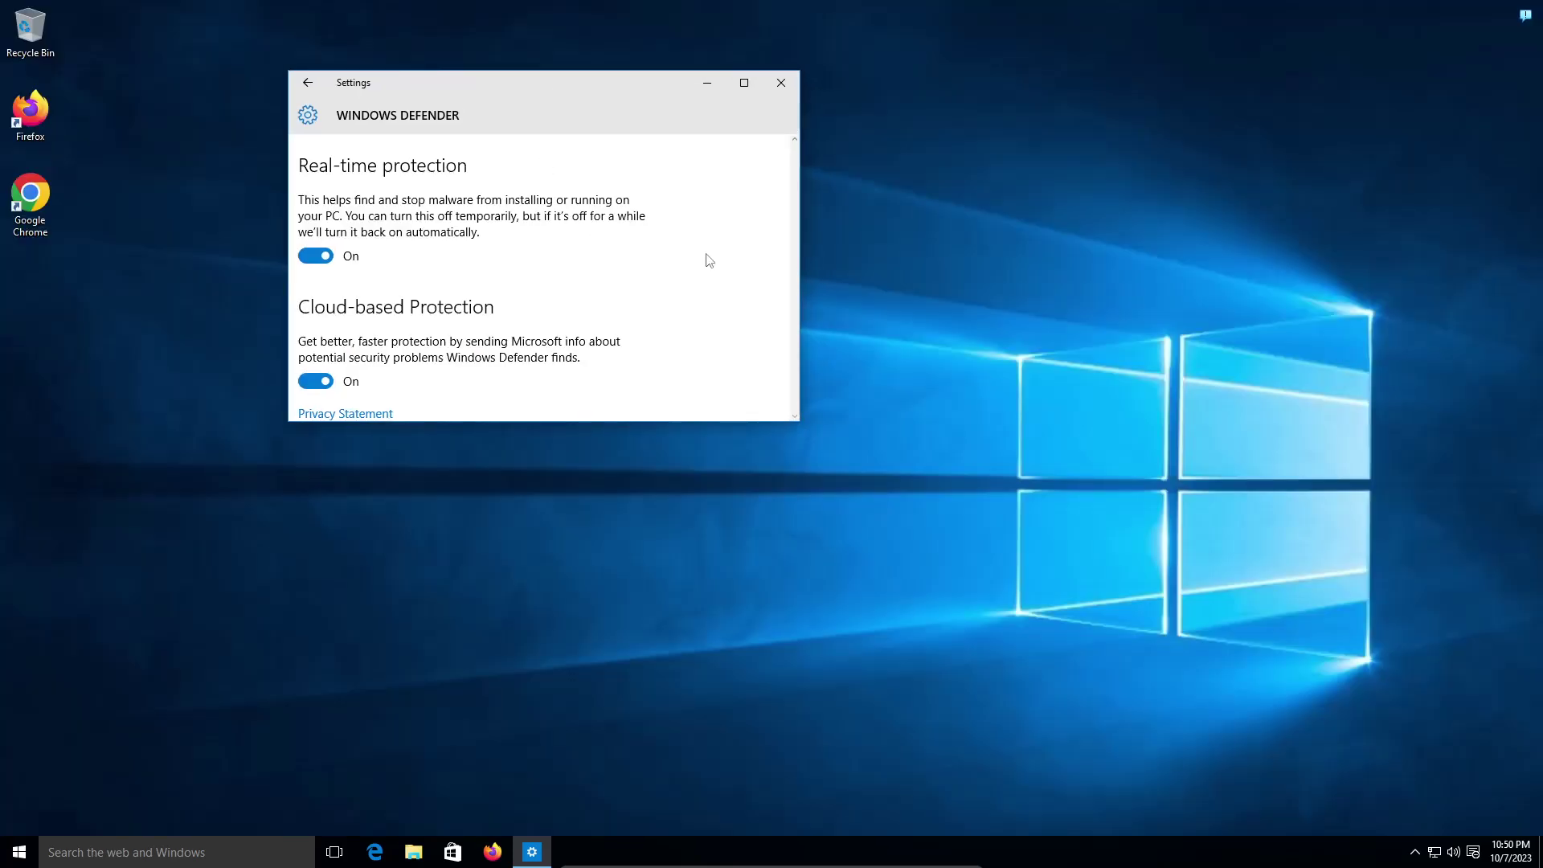
click(783, 80)
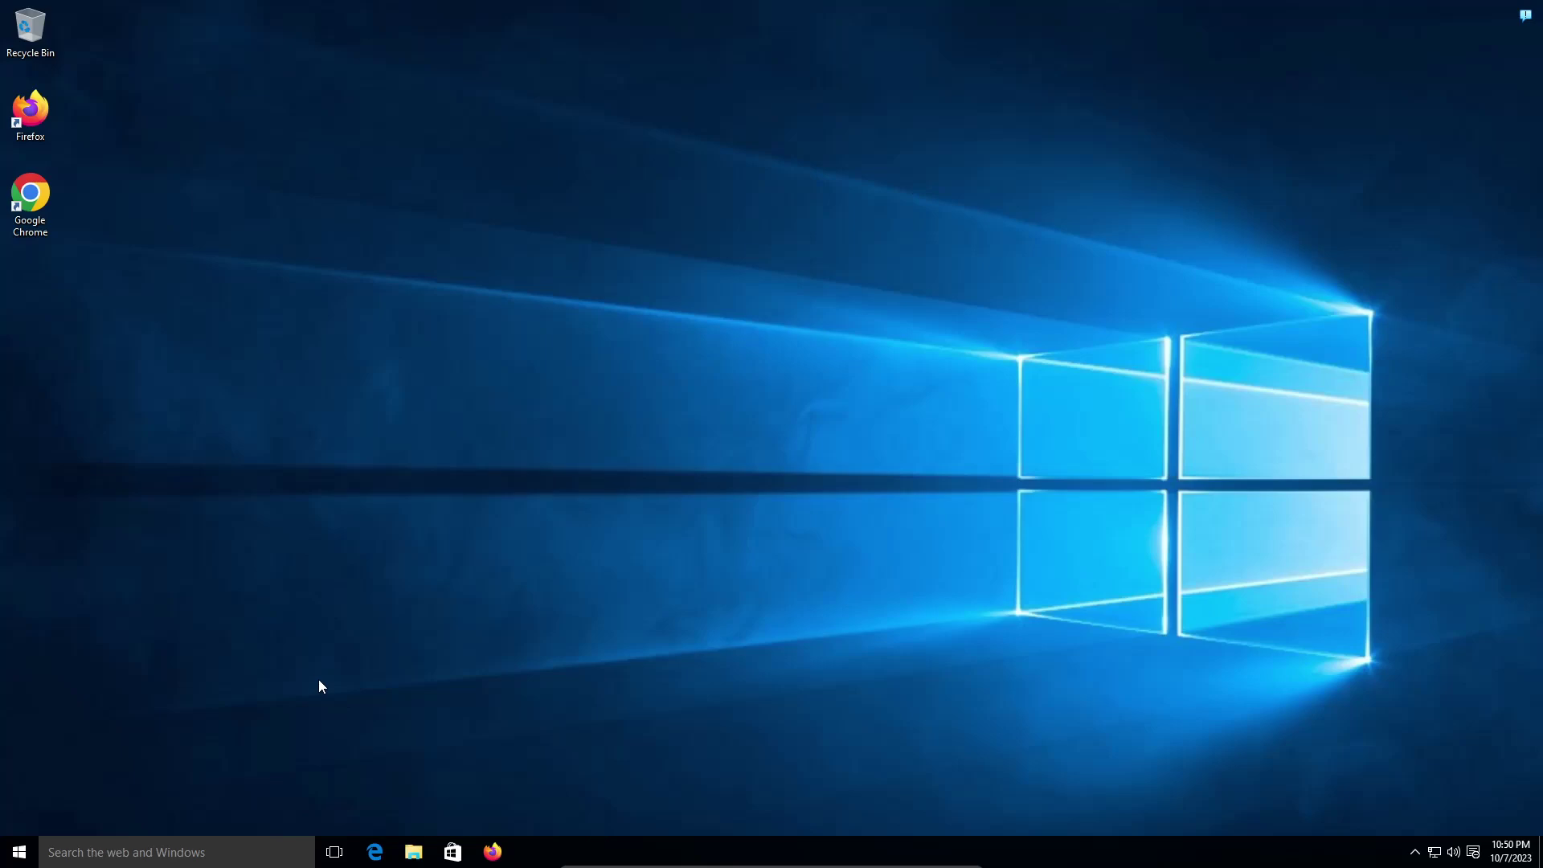
Open the Store to check whether it loads, close it, and briefly view Task View
click(453, 852)
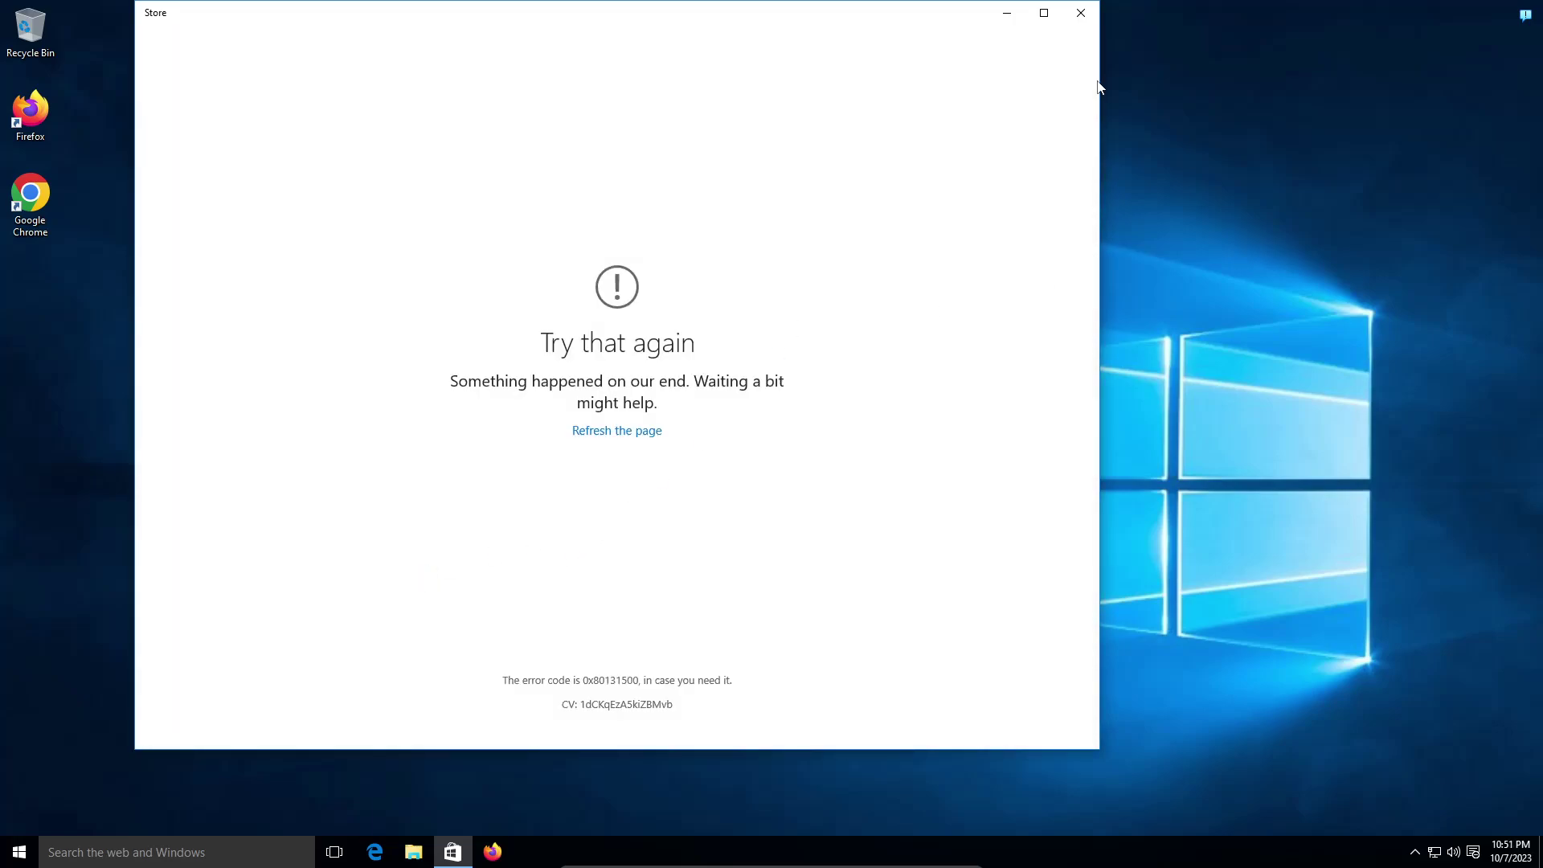
click(1081, 13)
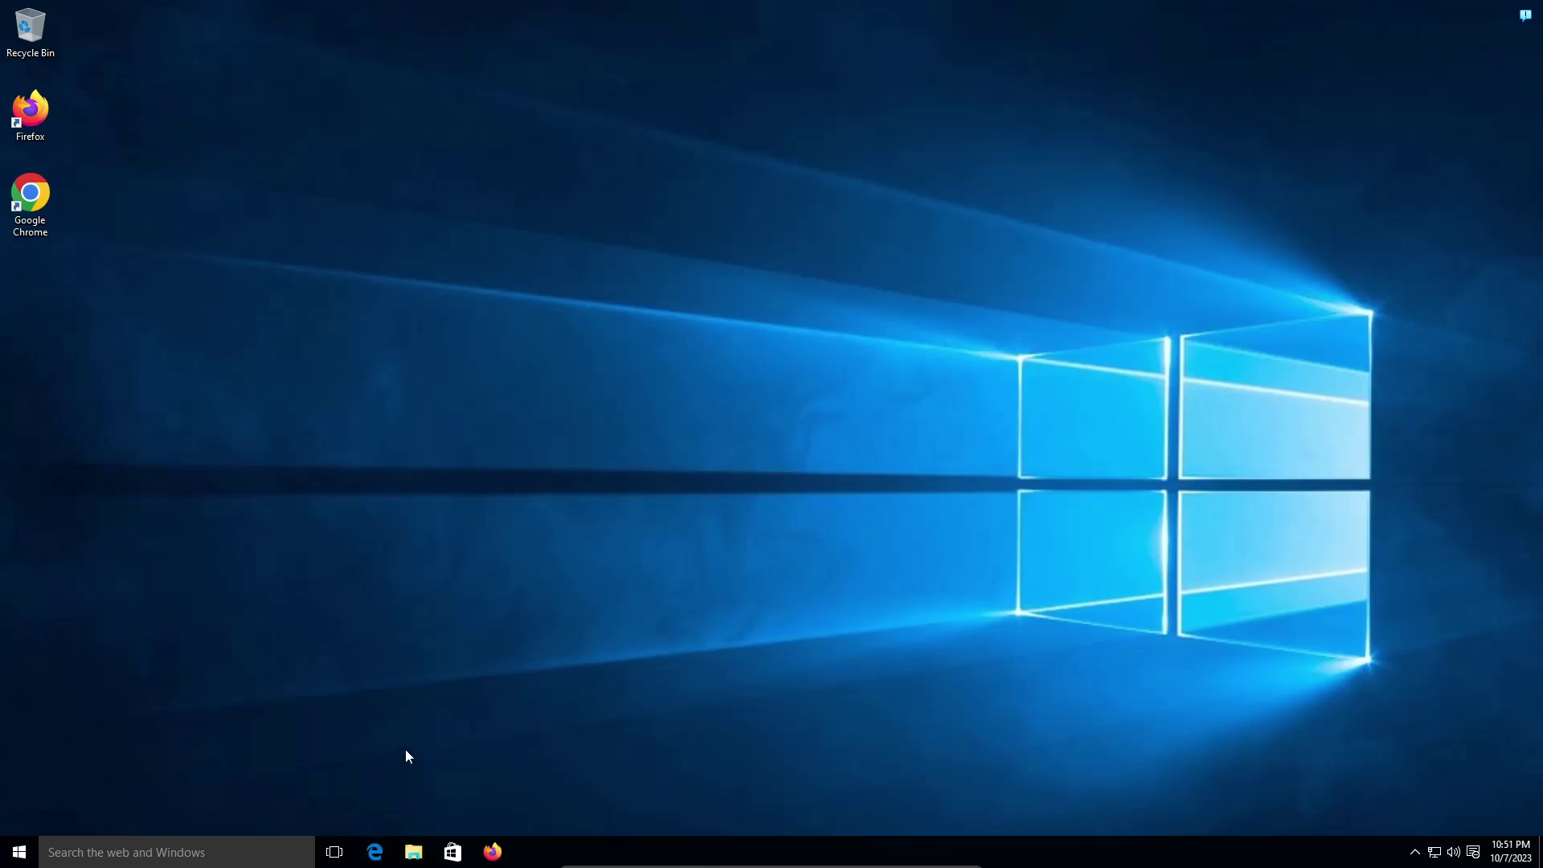
click(334, 852)
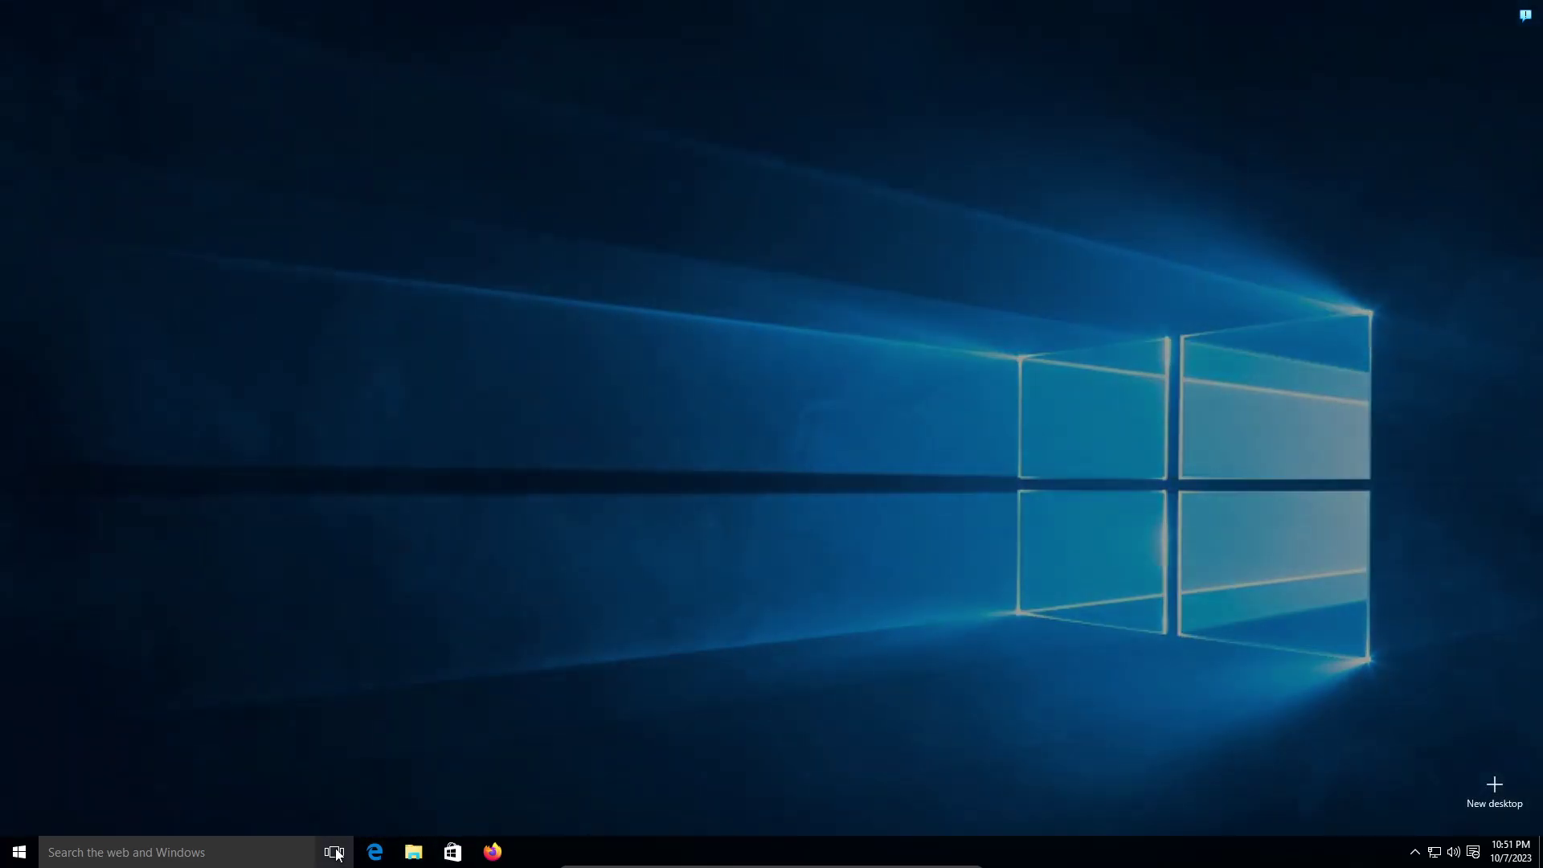
click(335, 852)
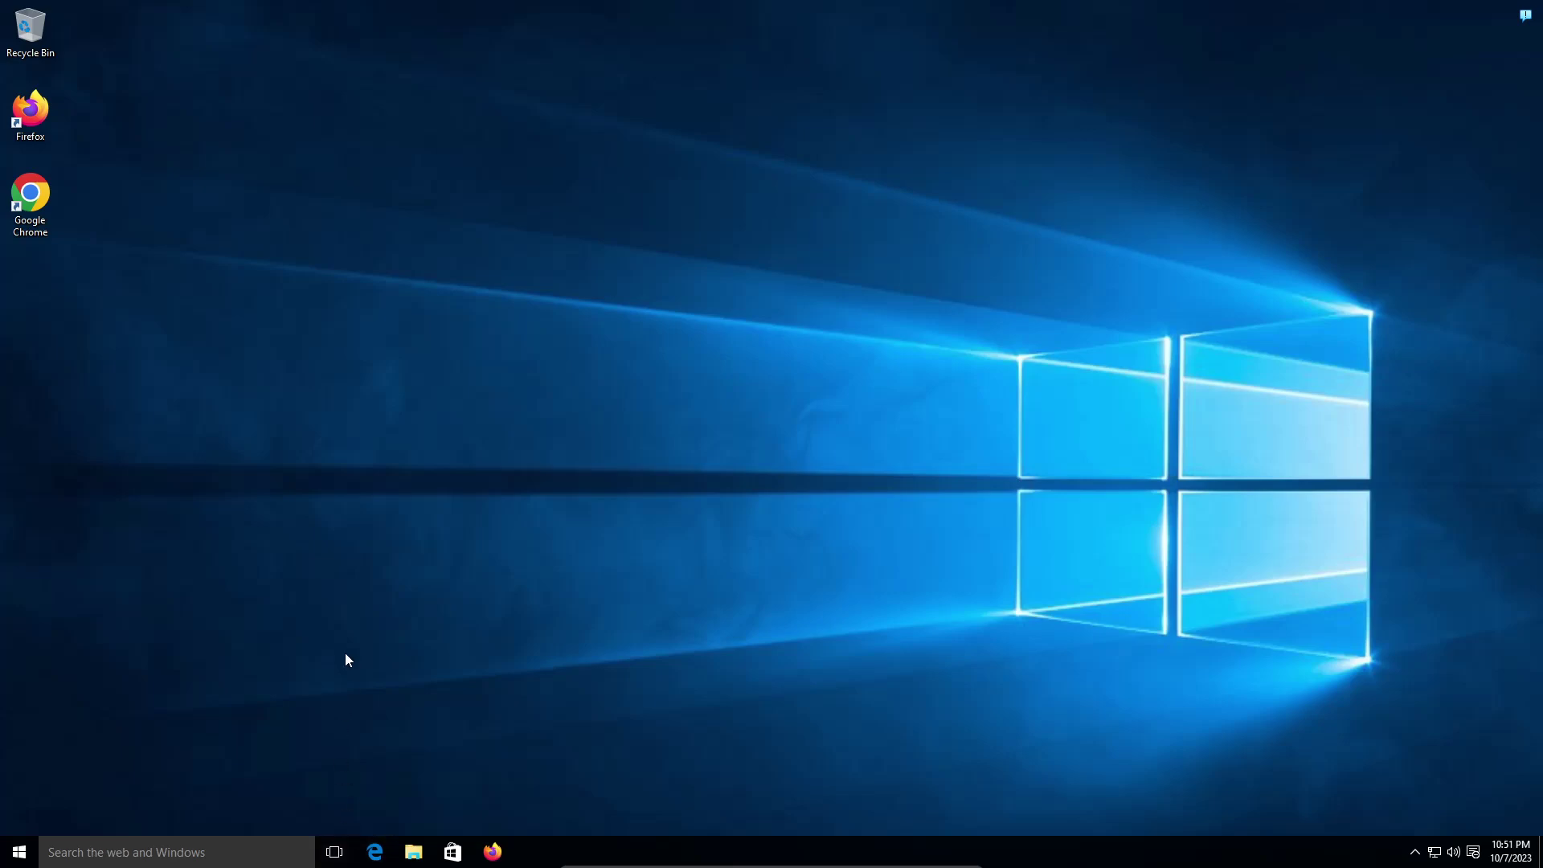
Open Microsoft Edge, add a new tab, and view the already open Chrome and Firefox download pages
click(374, 850)
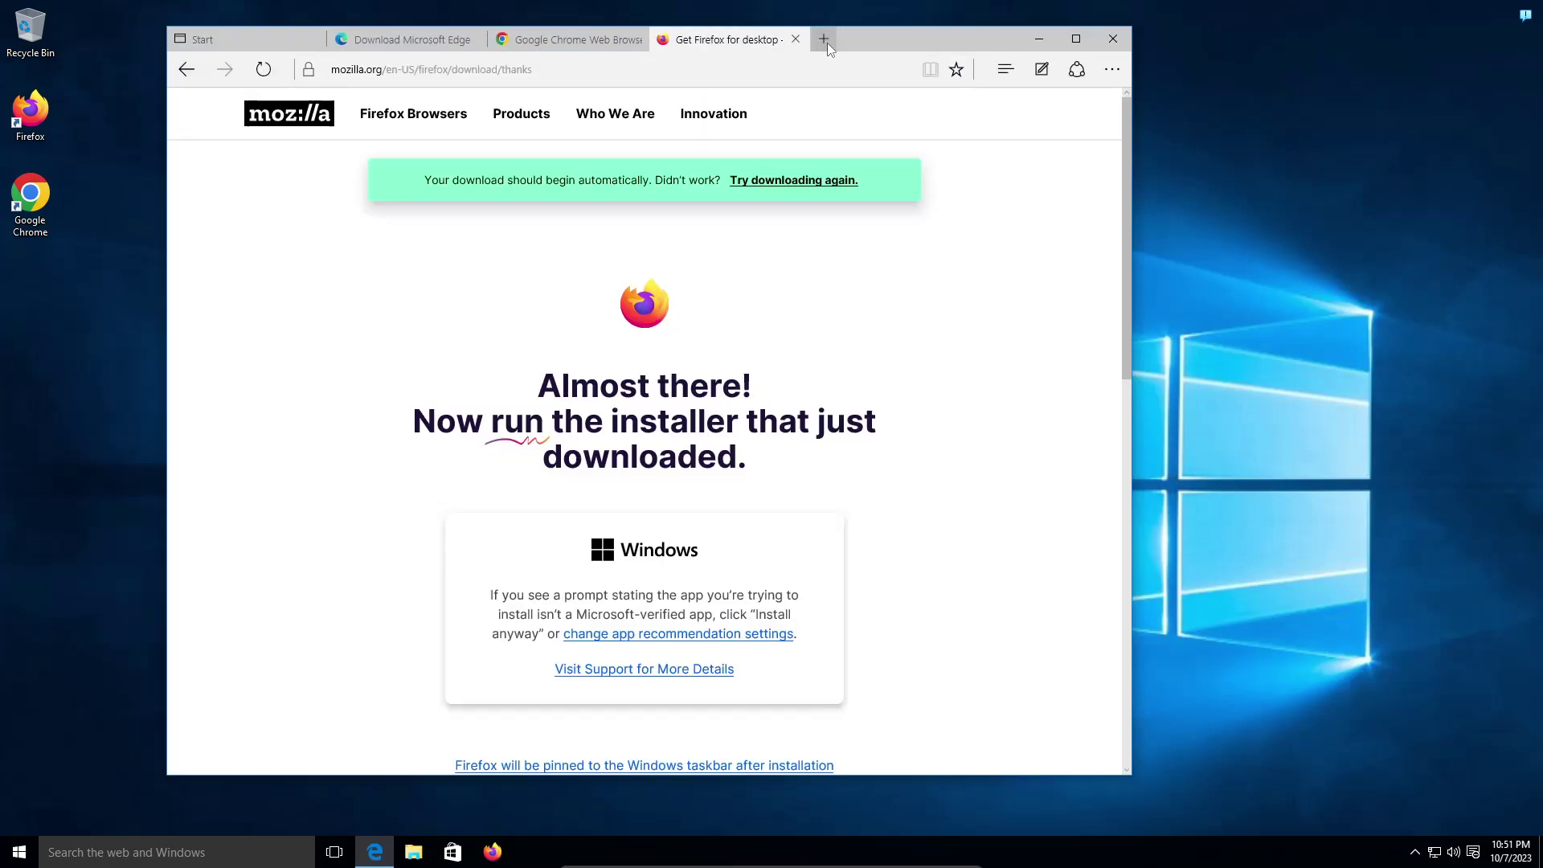
click(823, 39)
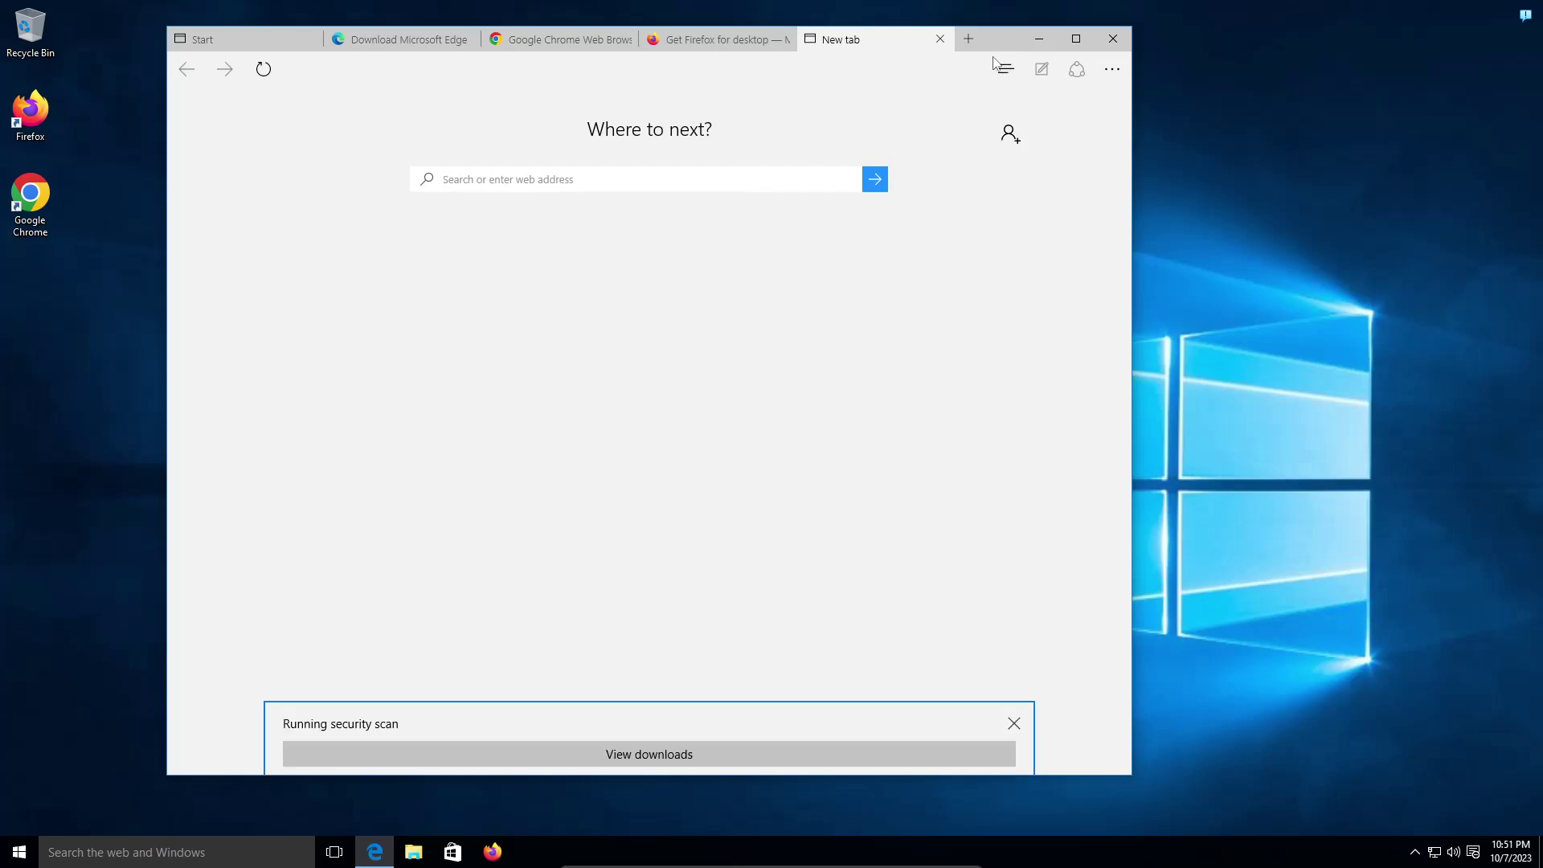
drag(987, 41, 1008, 68)
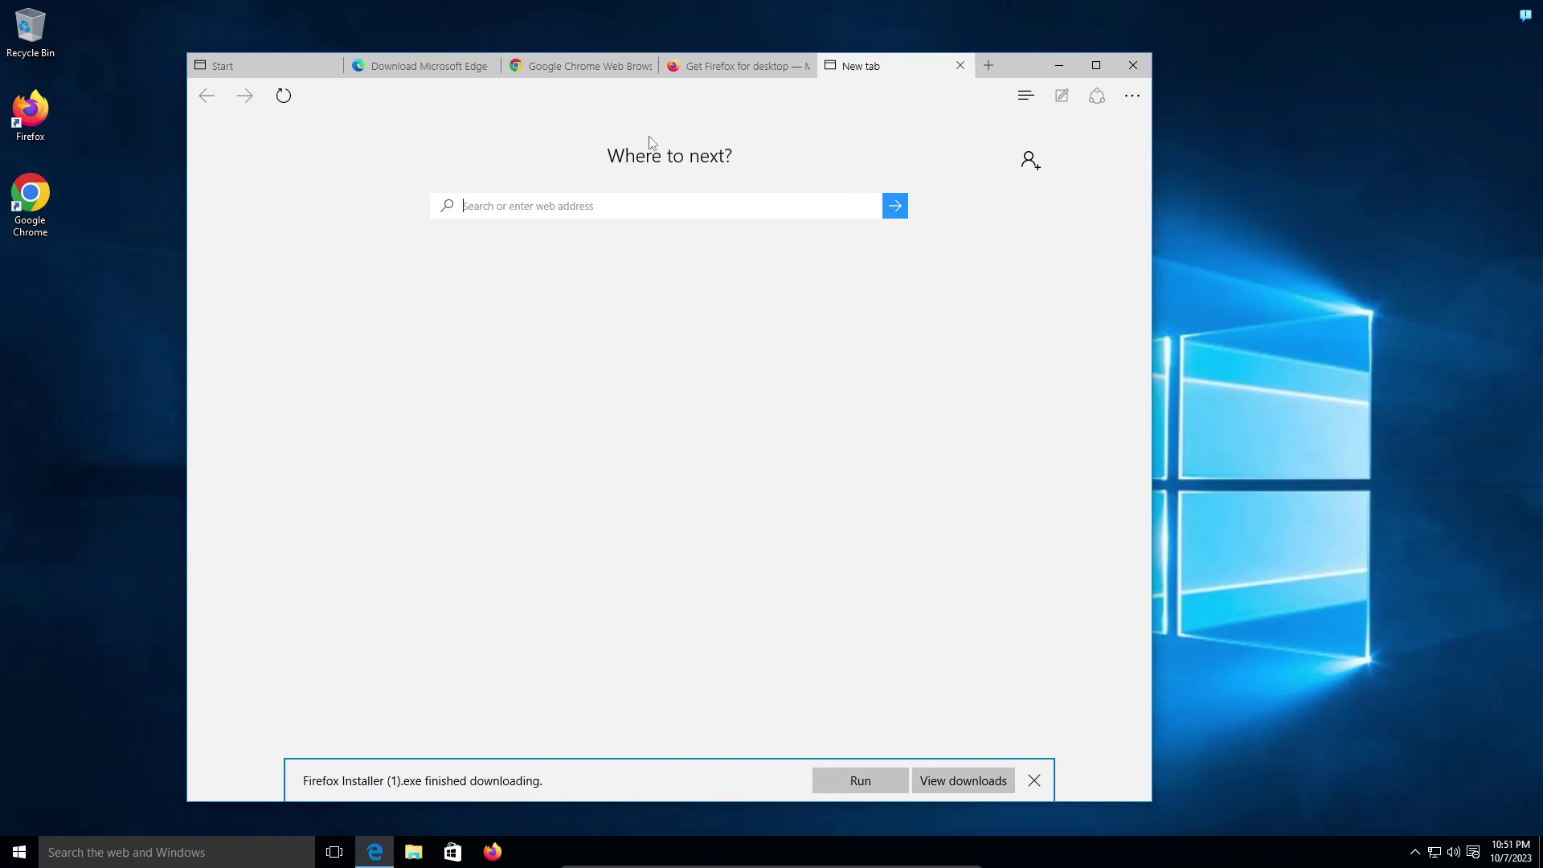
click(595, 71)
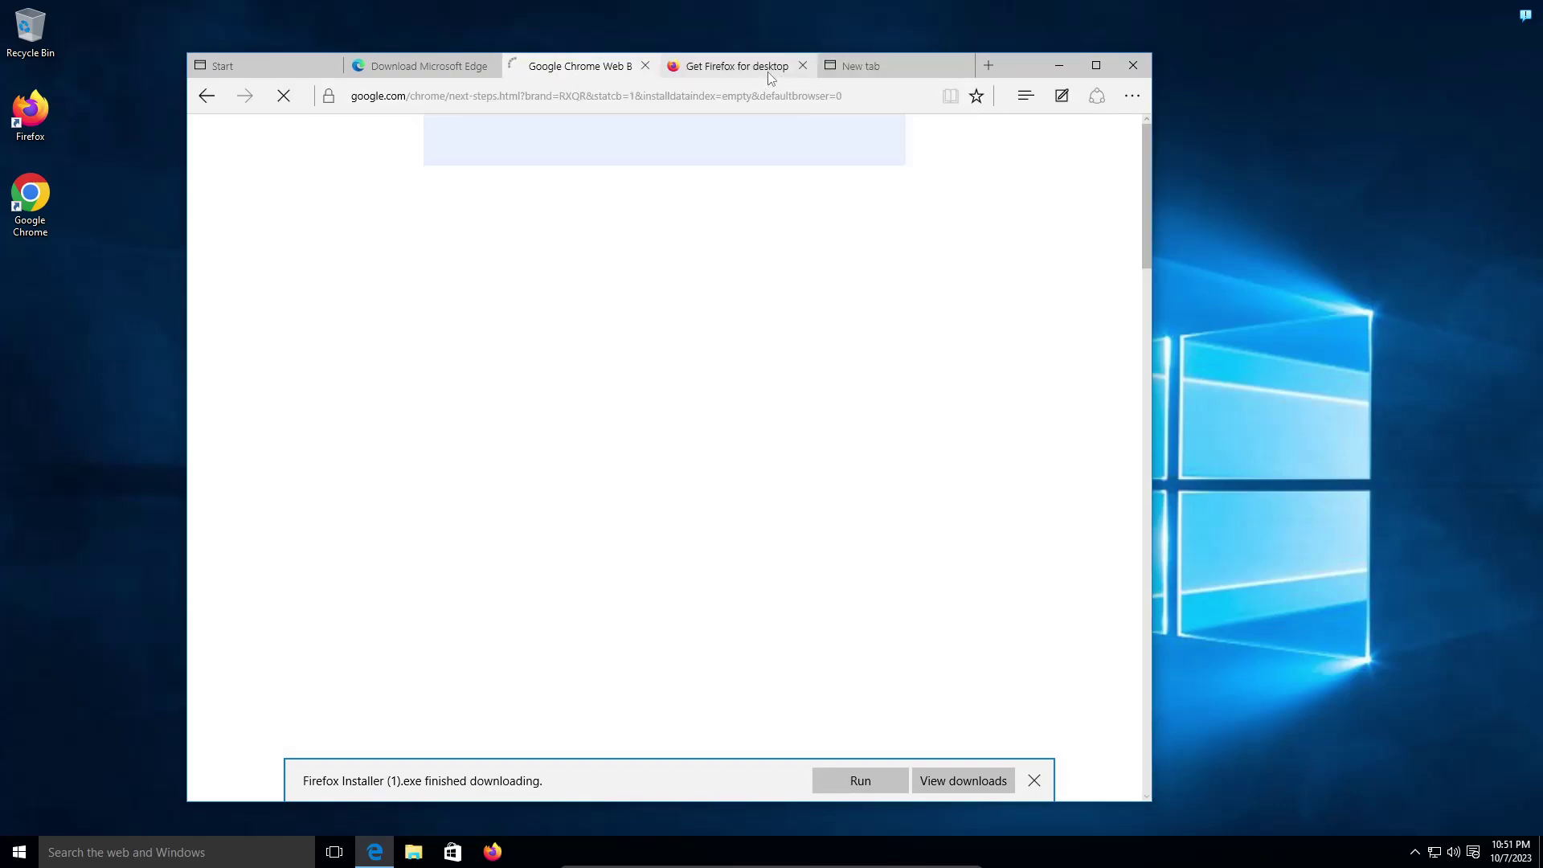
click(768, 66)
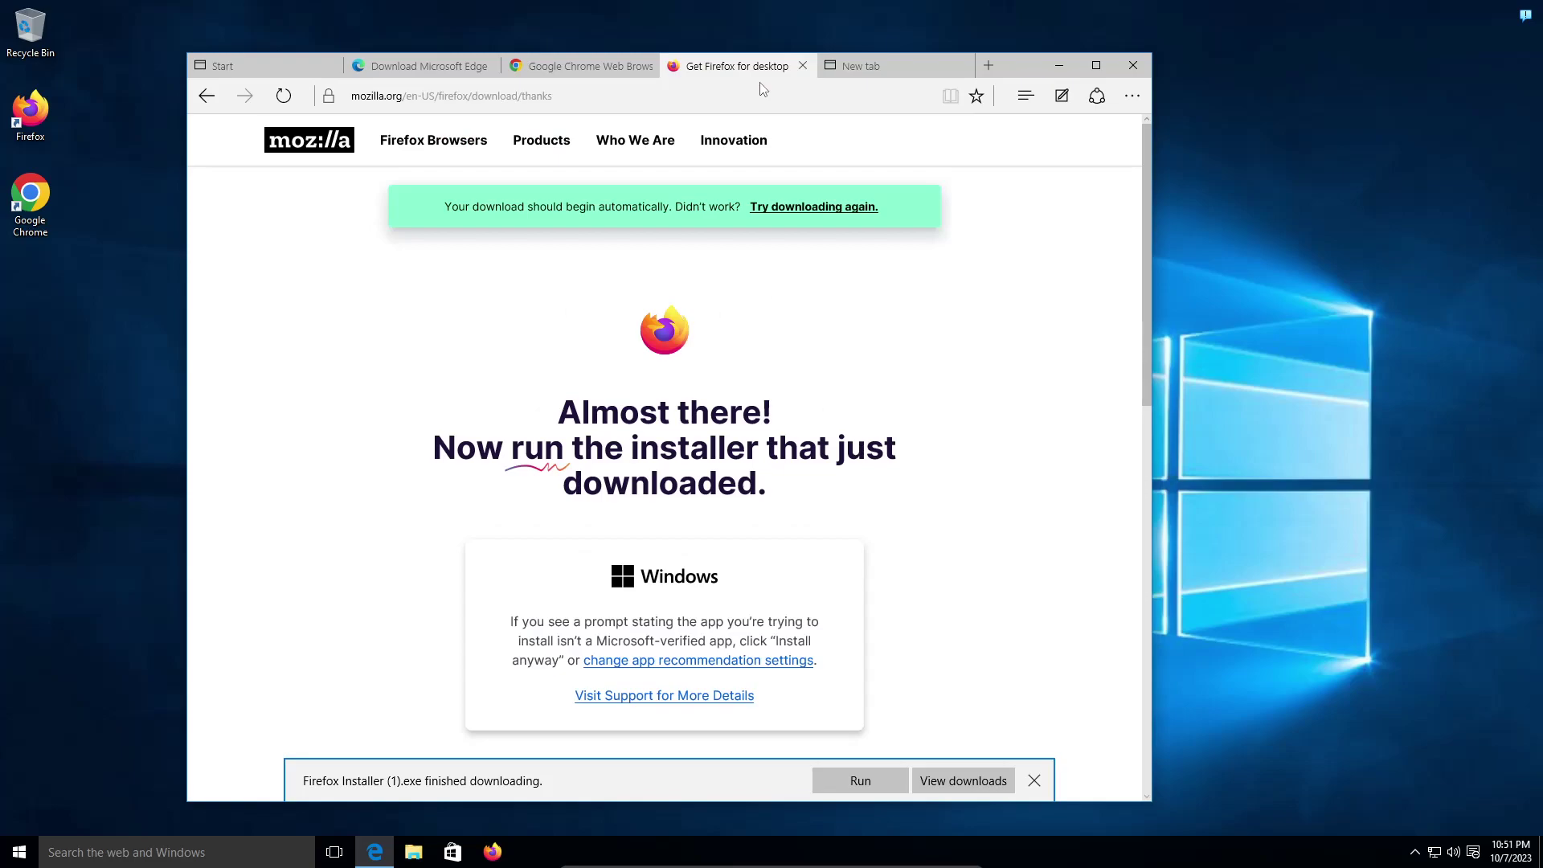
Close the Microsoft Edge window together with all of its tabs
mouse_move(1025, 73)
mouse_down()
mouse_move(1074, 109)
mouse_move(1040, 64)
mouse_up()
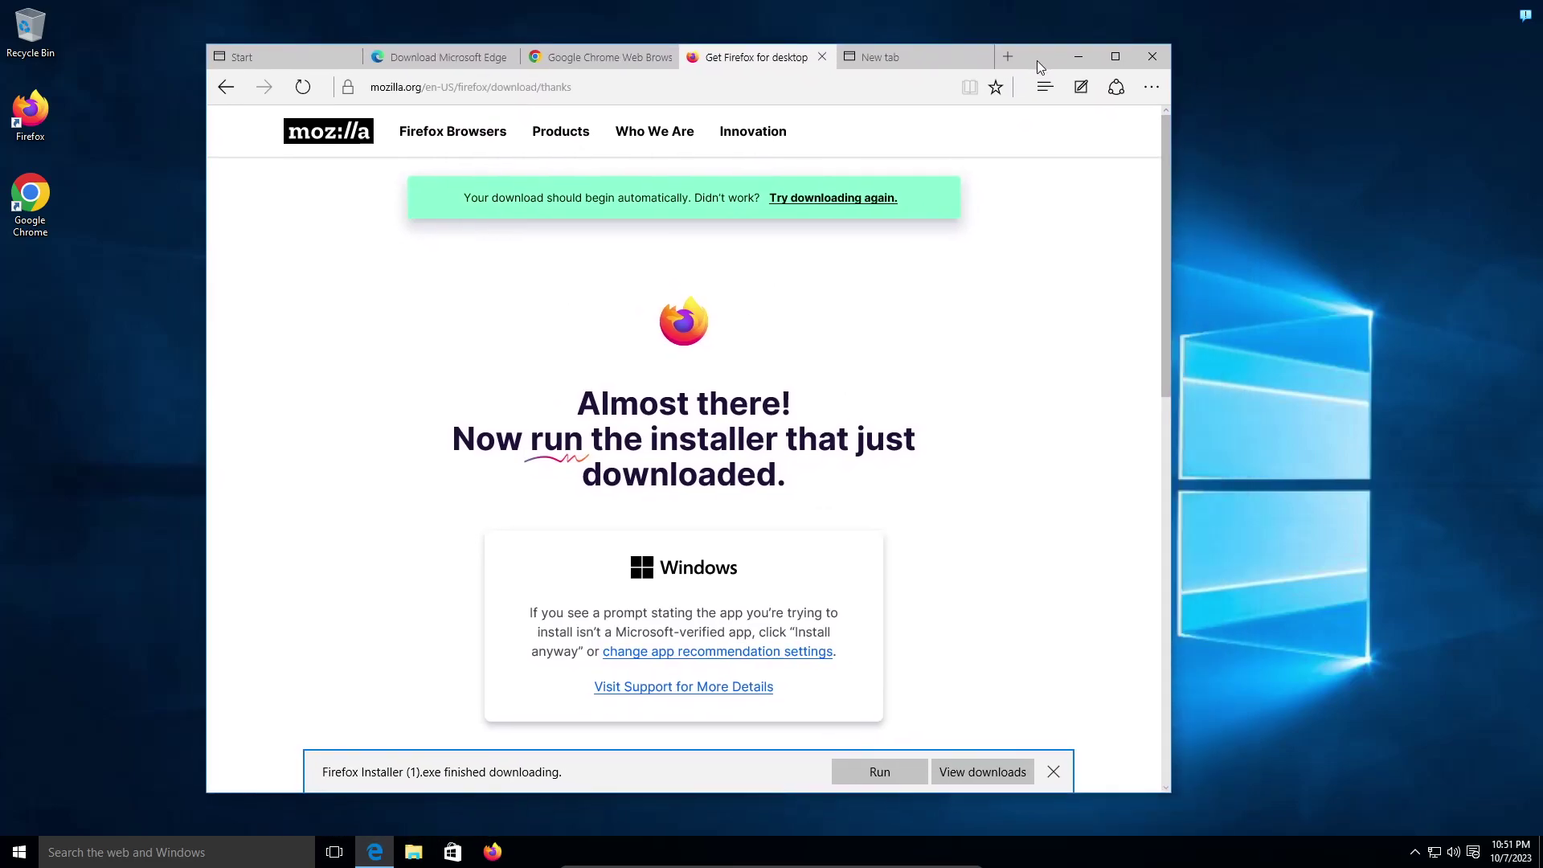
click(1151, 56)
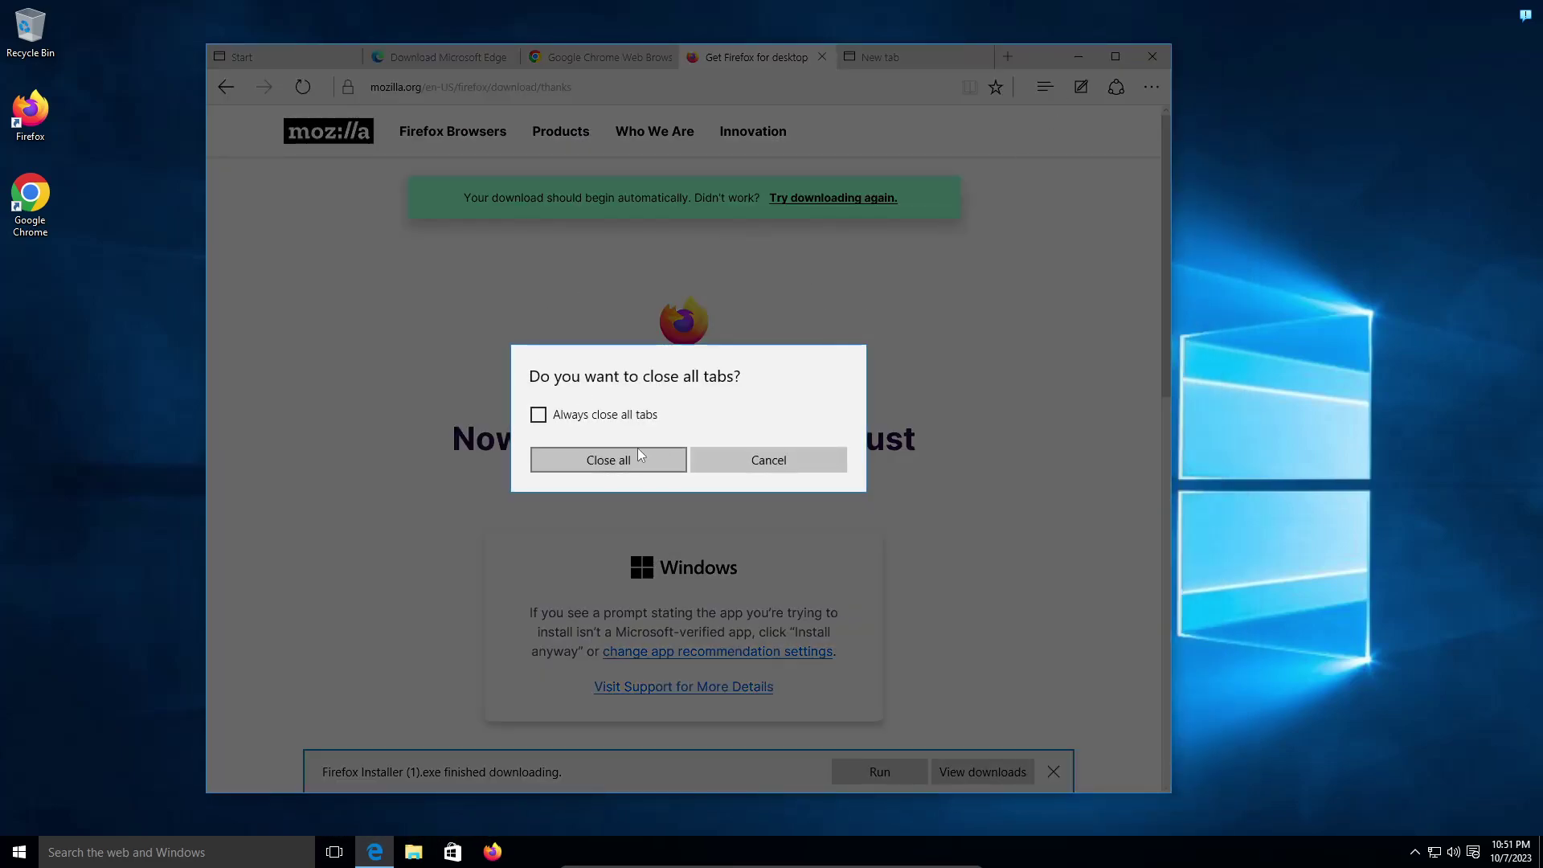
click(605, 456)
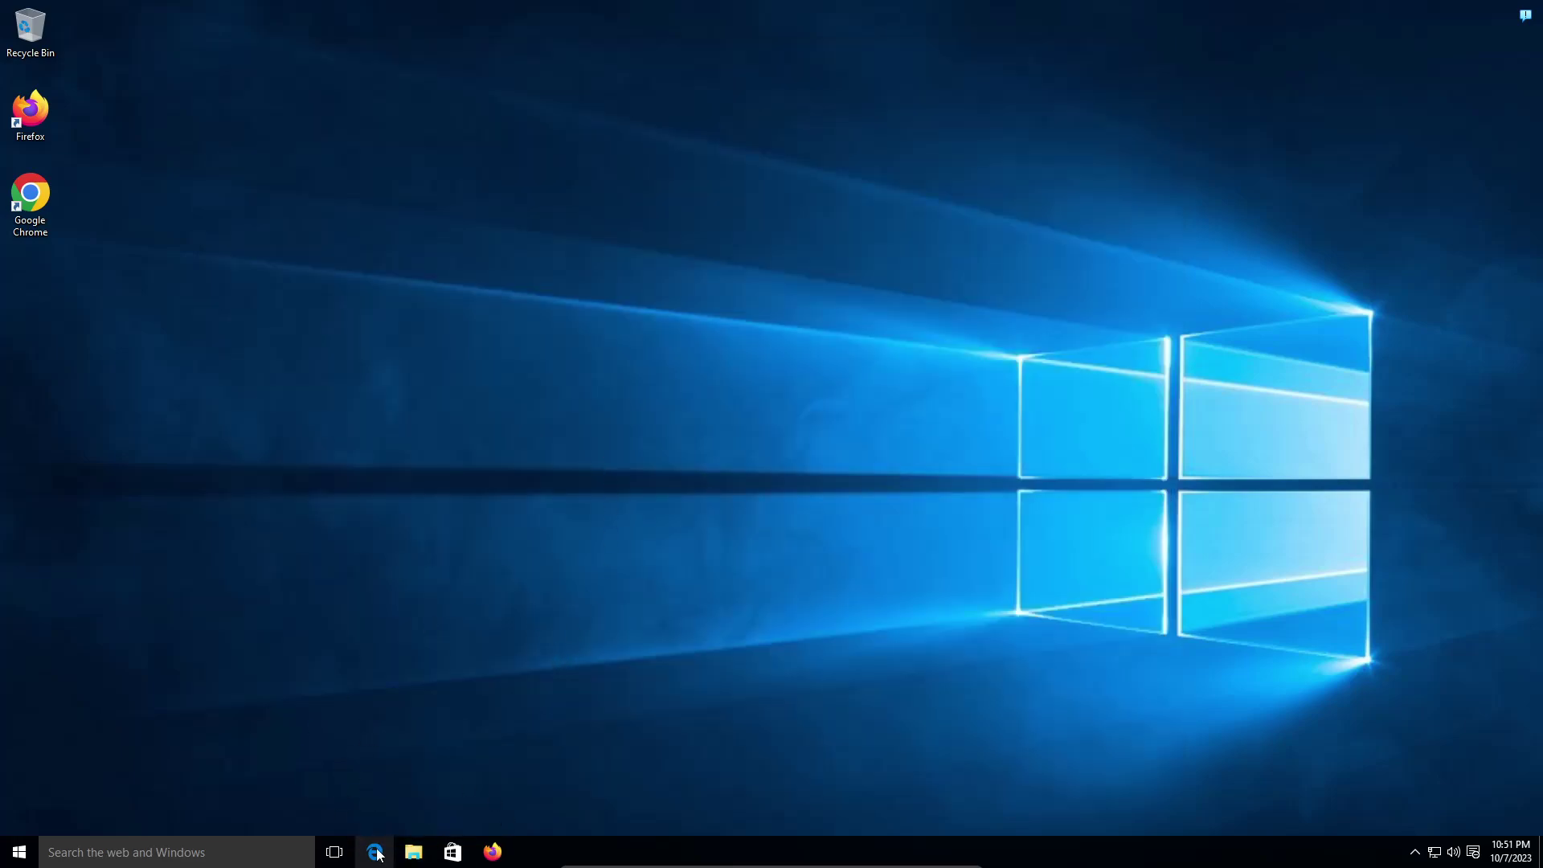
Open the list of all apps installed on the PC
right_click(398, 808)
click(336, 587)
click(19, 852)
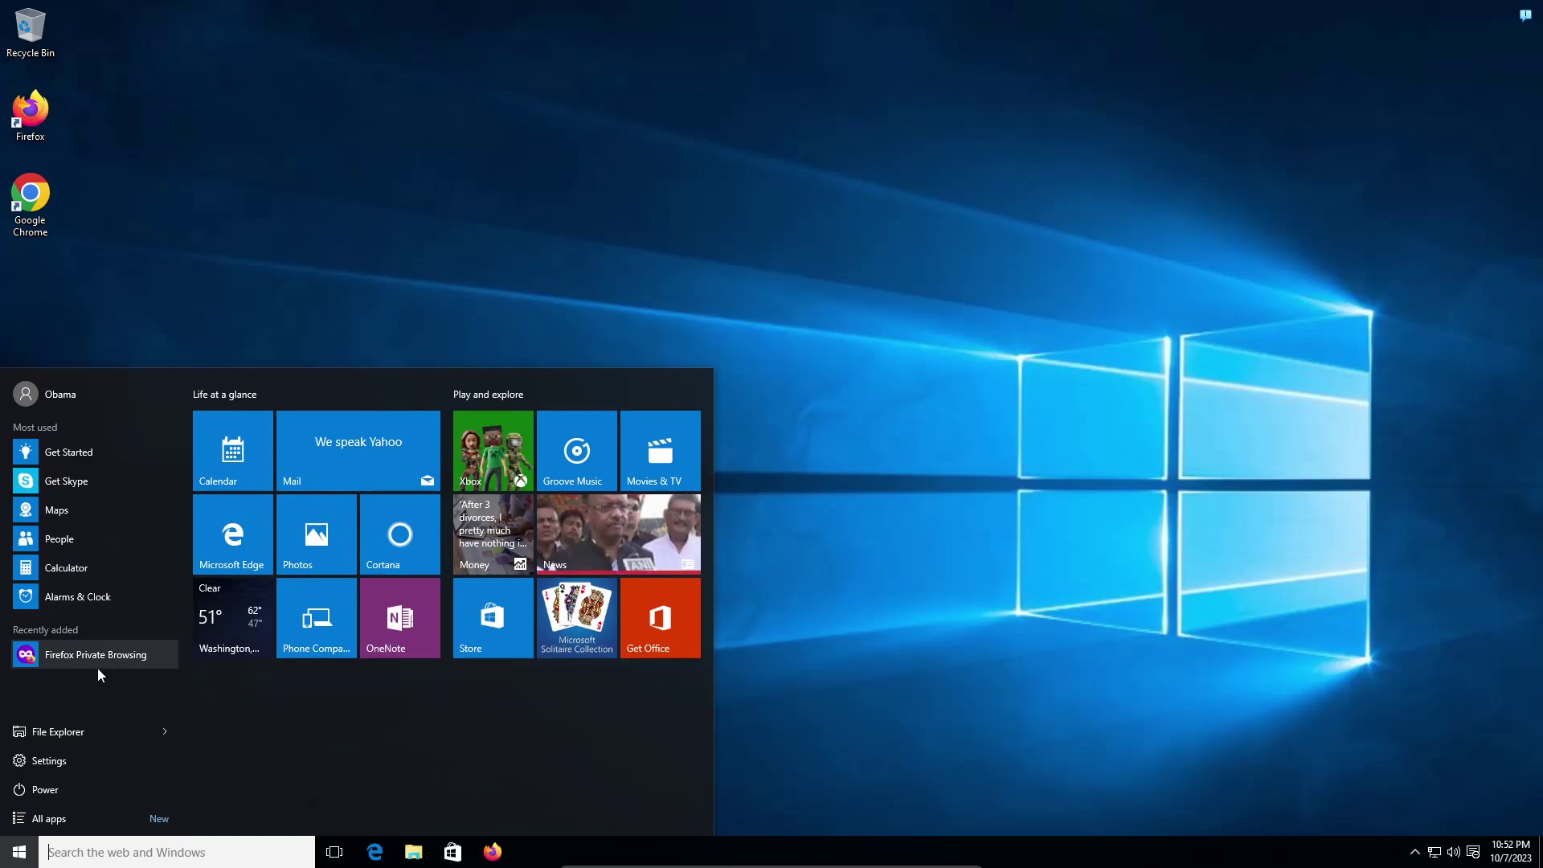
click(56, 818)
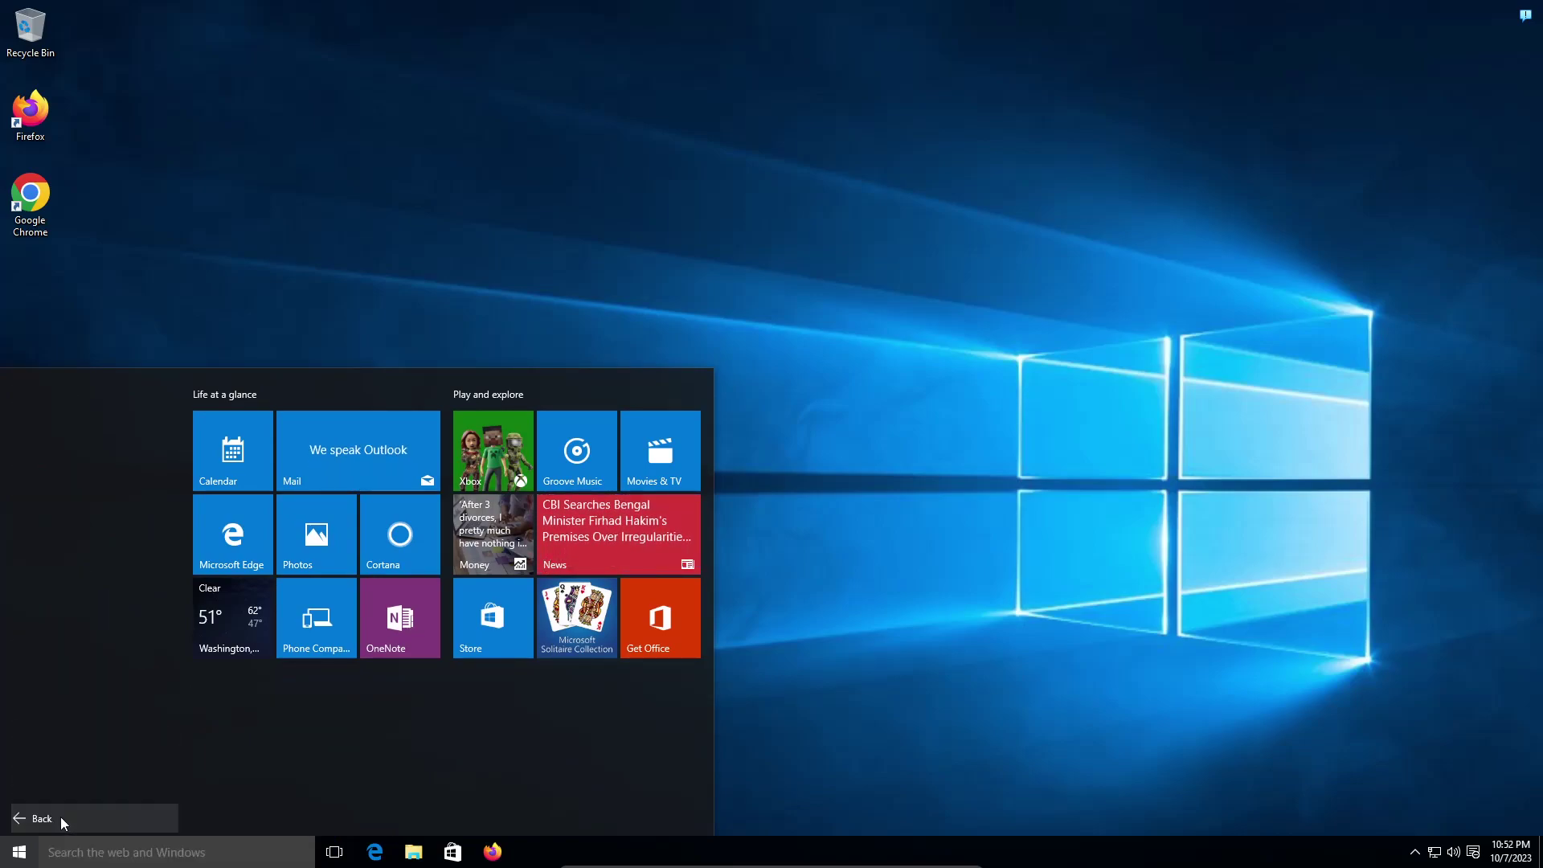
Look through the list of all installed apps and launch the Xbox app at its end
scroll(110, 602, down, 1)
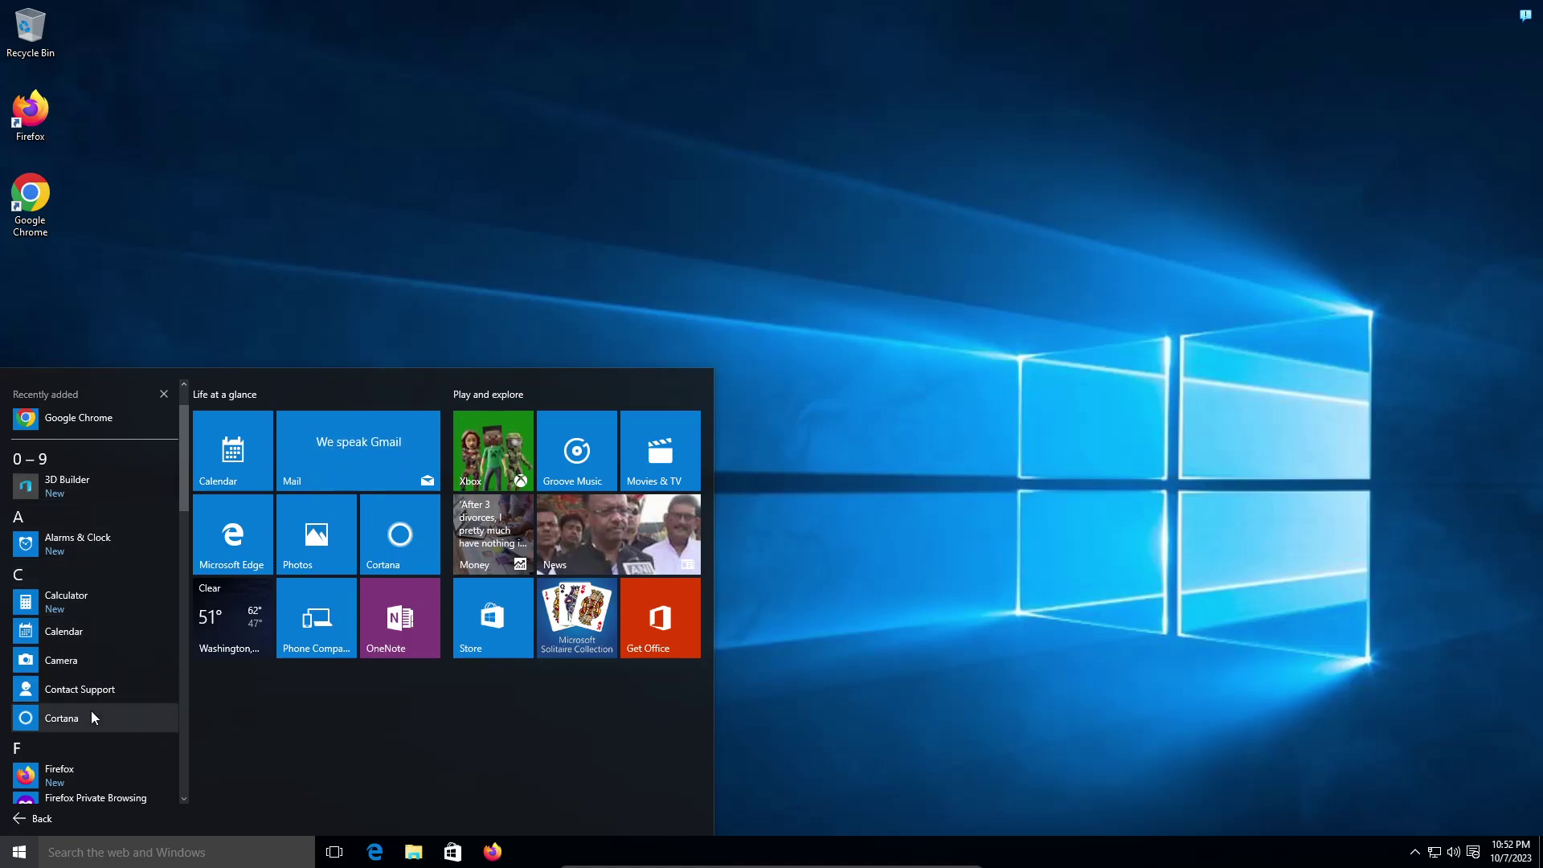
scroll(61, 538, down, 1)
scroll(64, 557, down, 2)
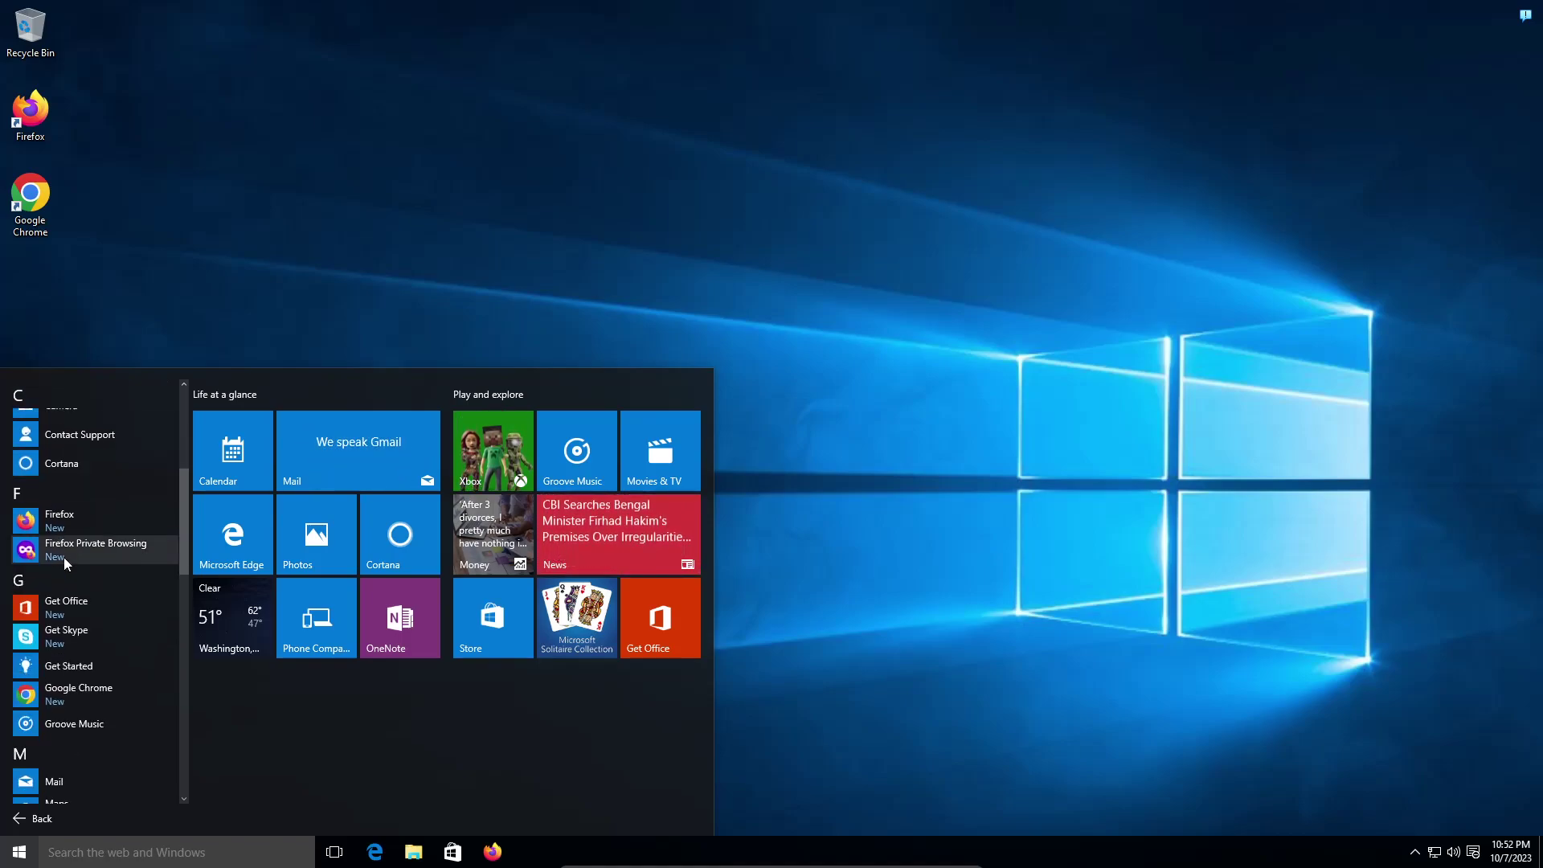
scroll(79, 556, down, 4)
scroll(66, 559, down, 3)
scroll(66, 559, down, 2)
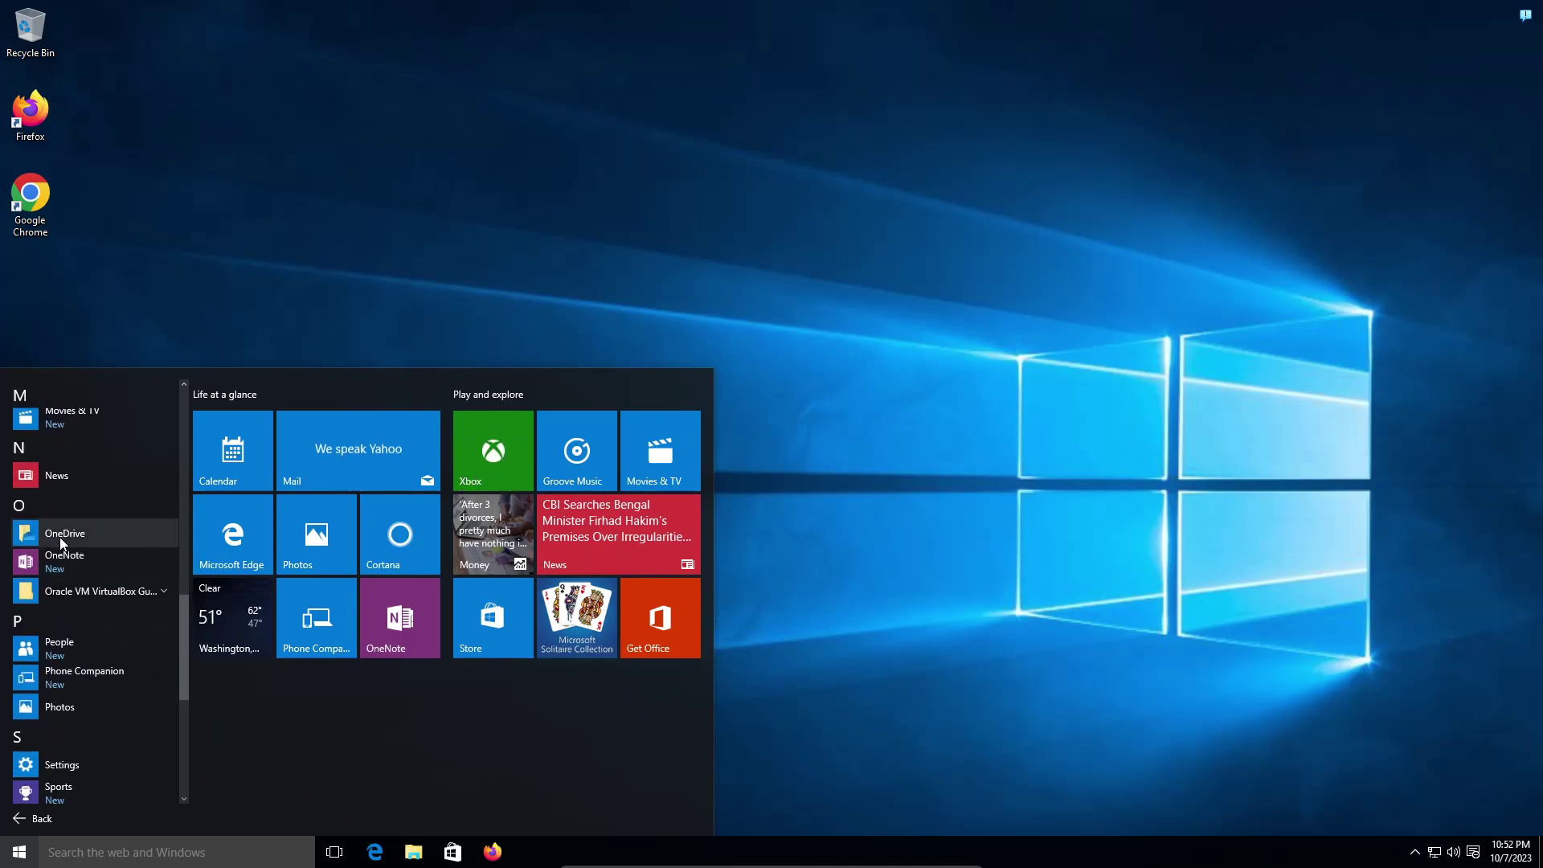
scroll(59, 537, down, 6)
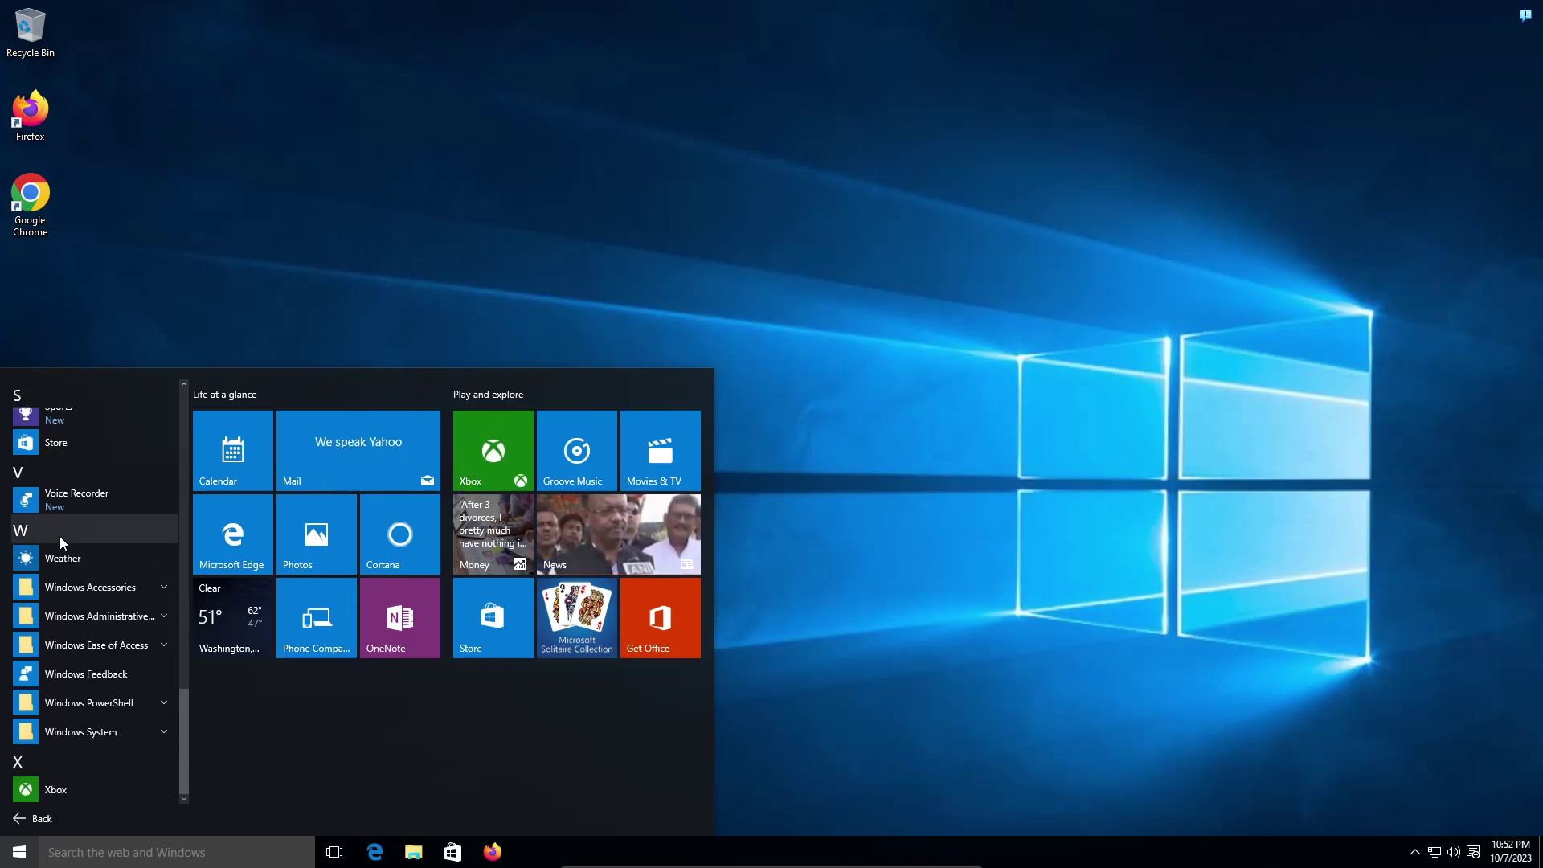
click(57, 789)
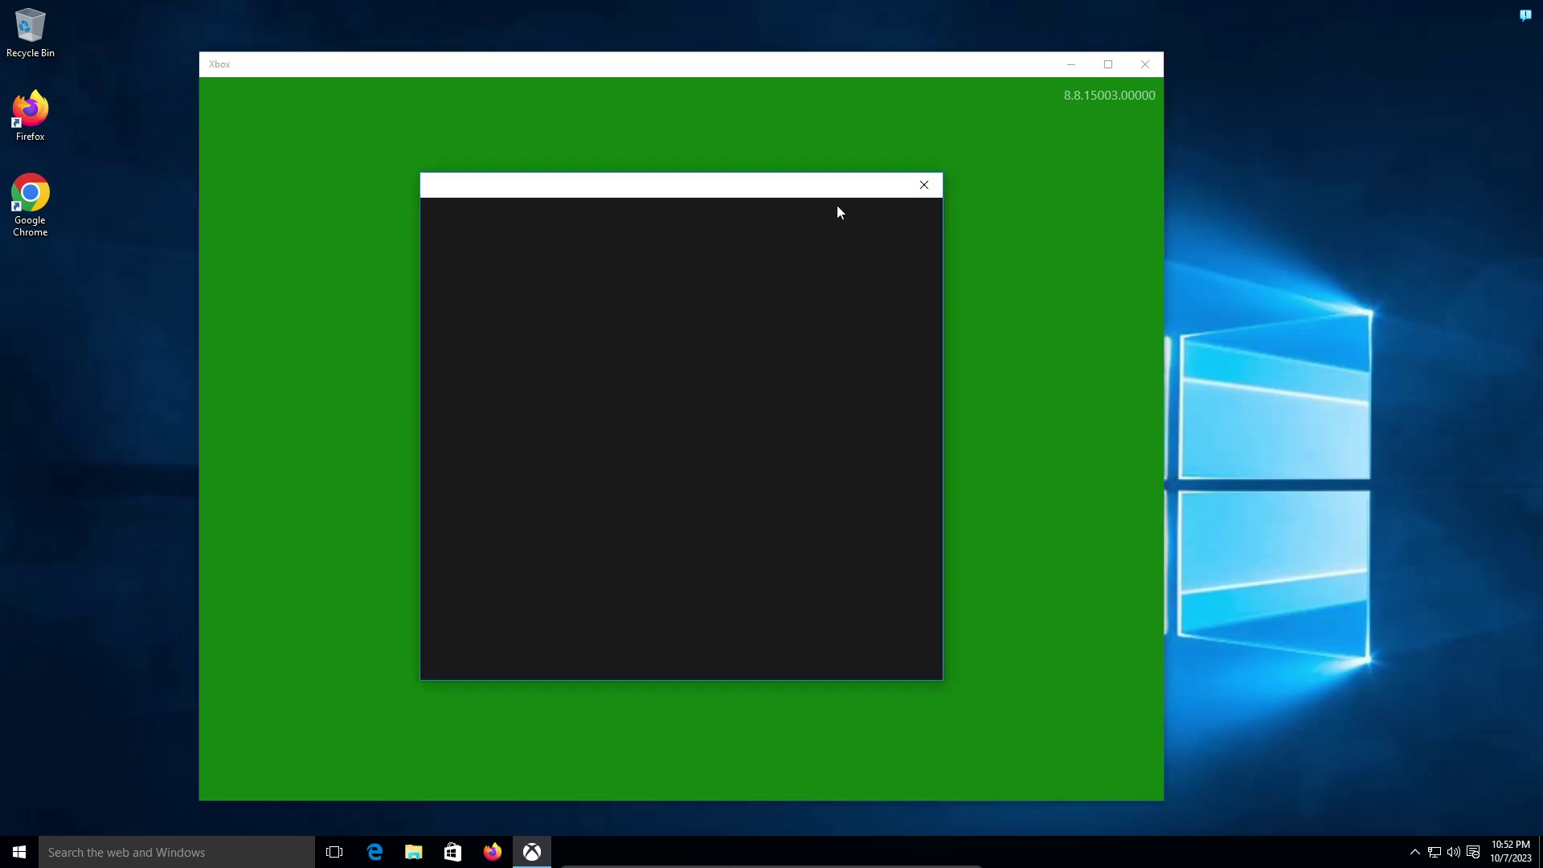
Dismiss the Microsoft account chooser and the Xbox sign-in window, and close the Xbox app
drag(828, 184, 1001, 177)
click(1097, 179)
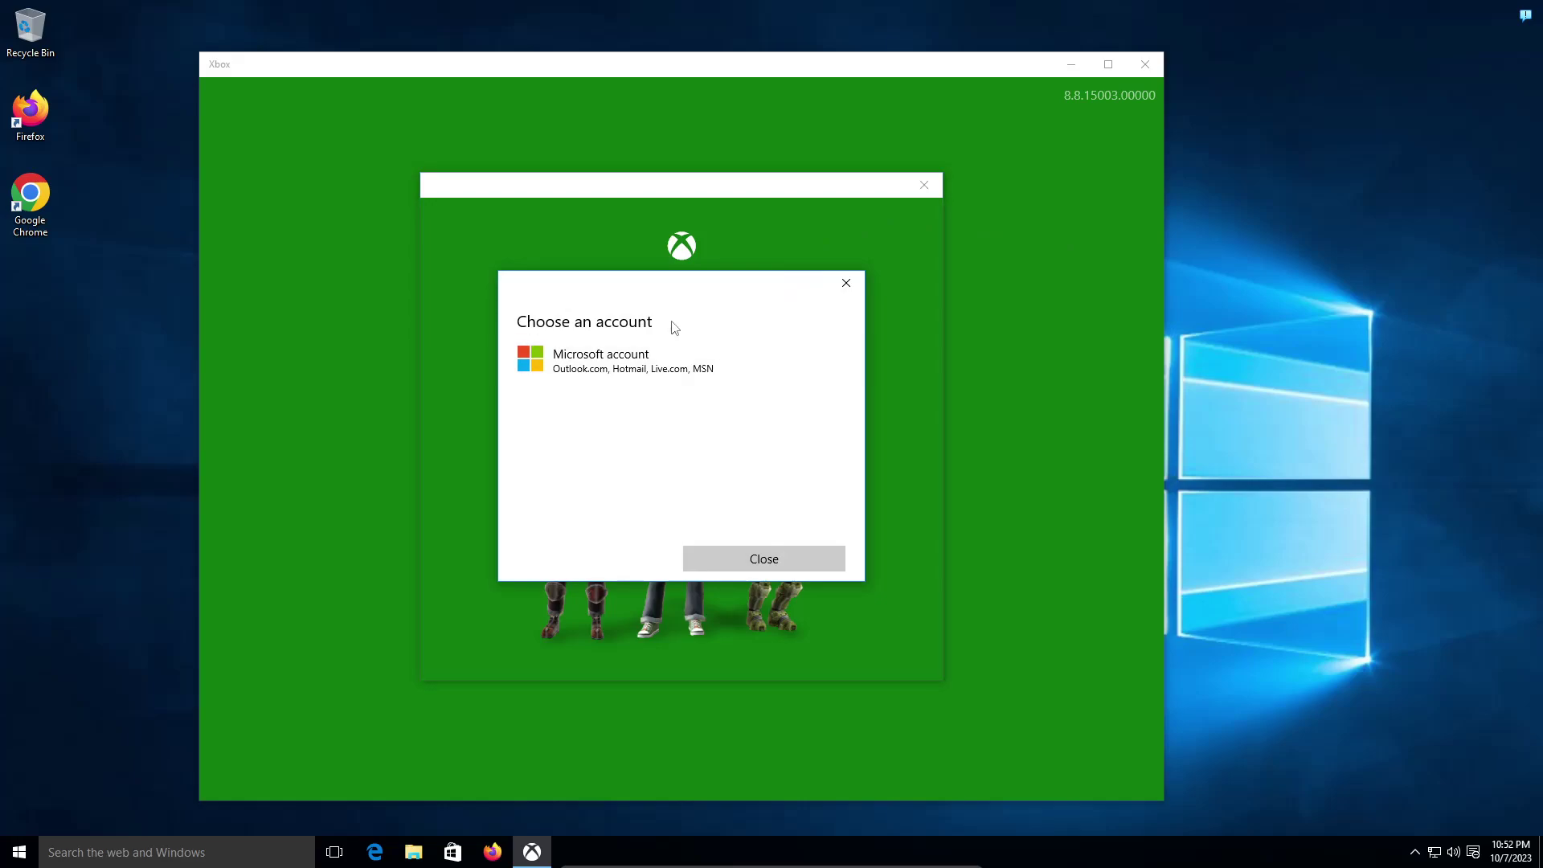
click(849, 289)
click(925, 186)
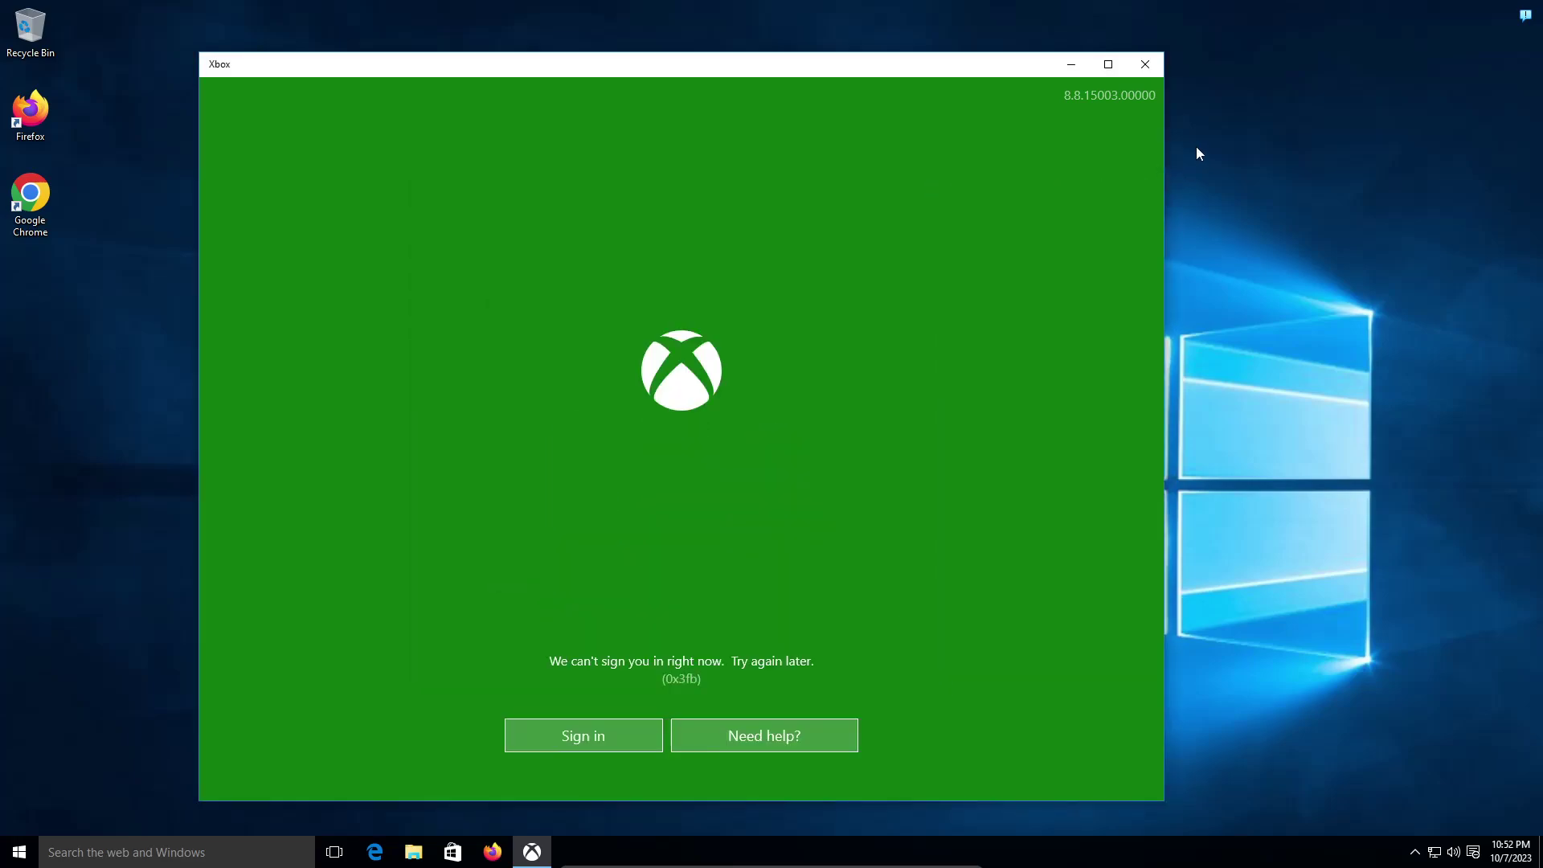
click(1144, 64)
right_click(947, 117)
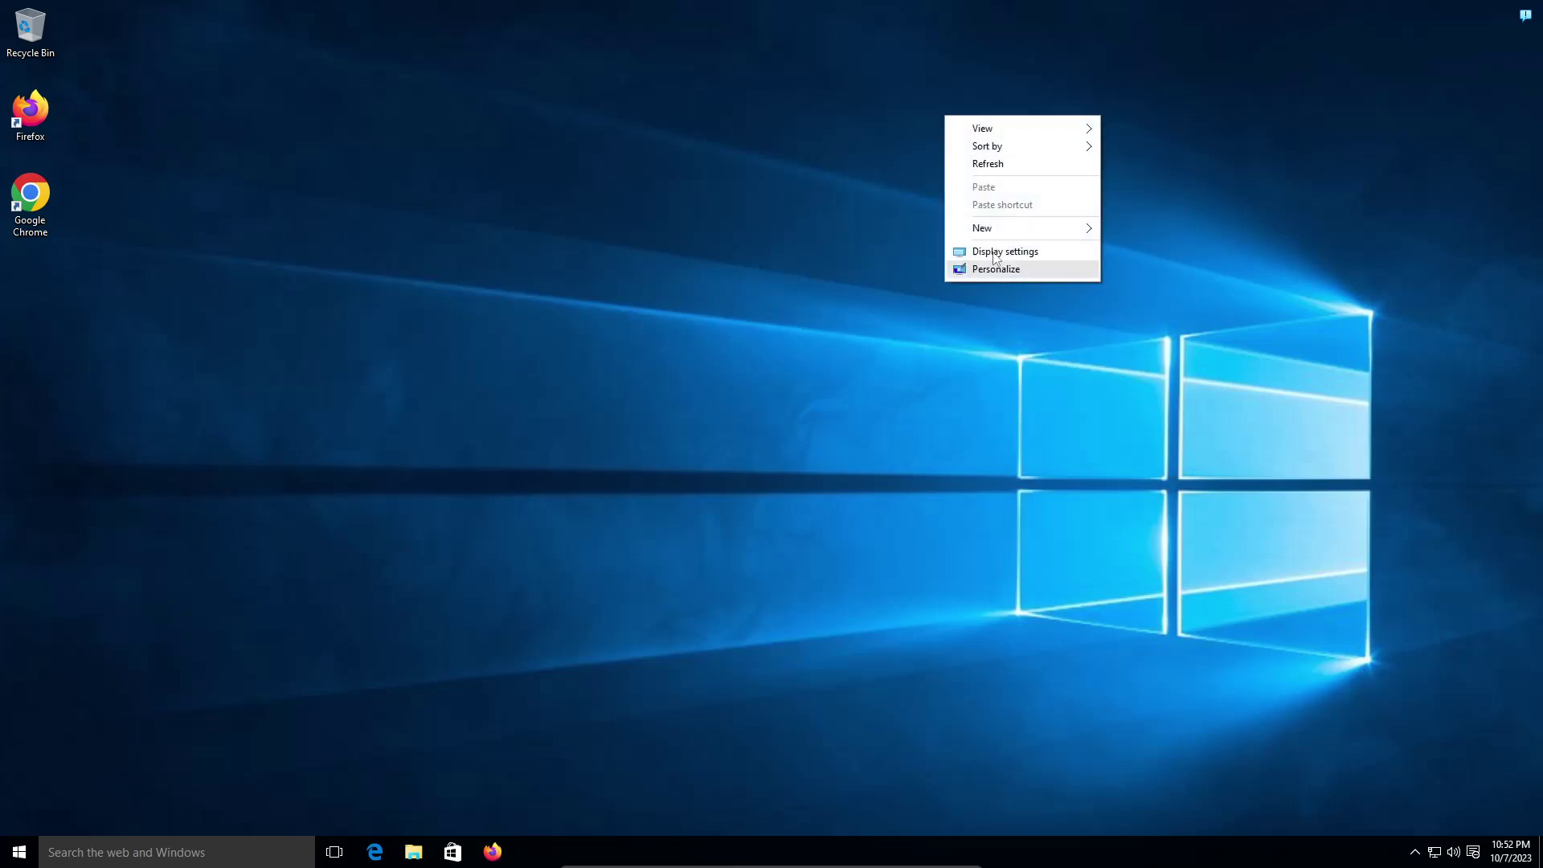
click(844, 209)
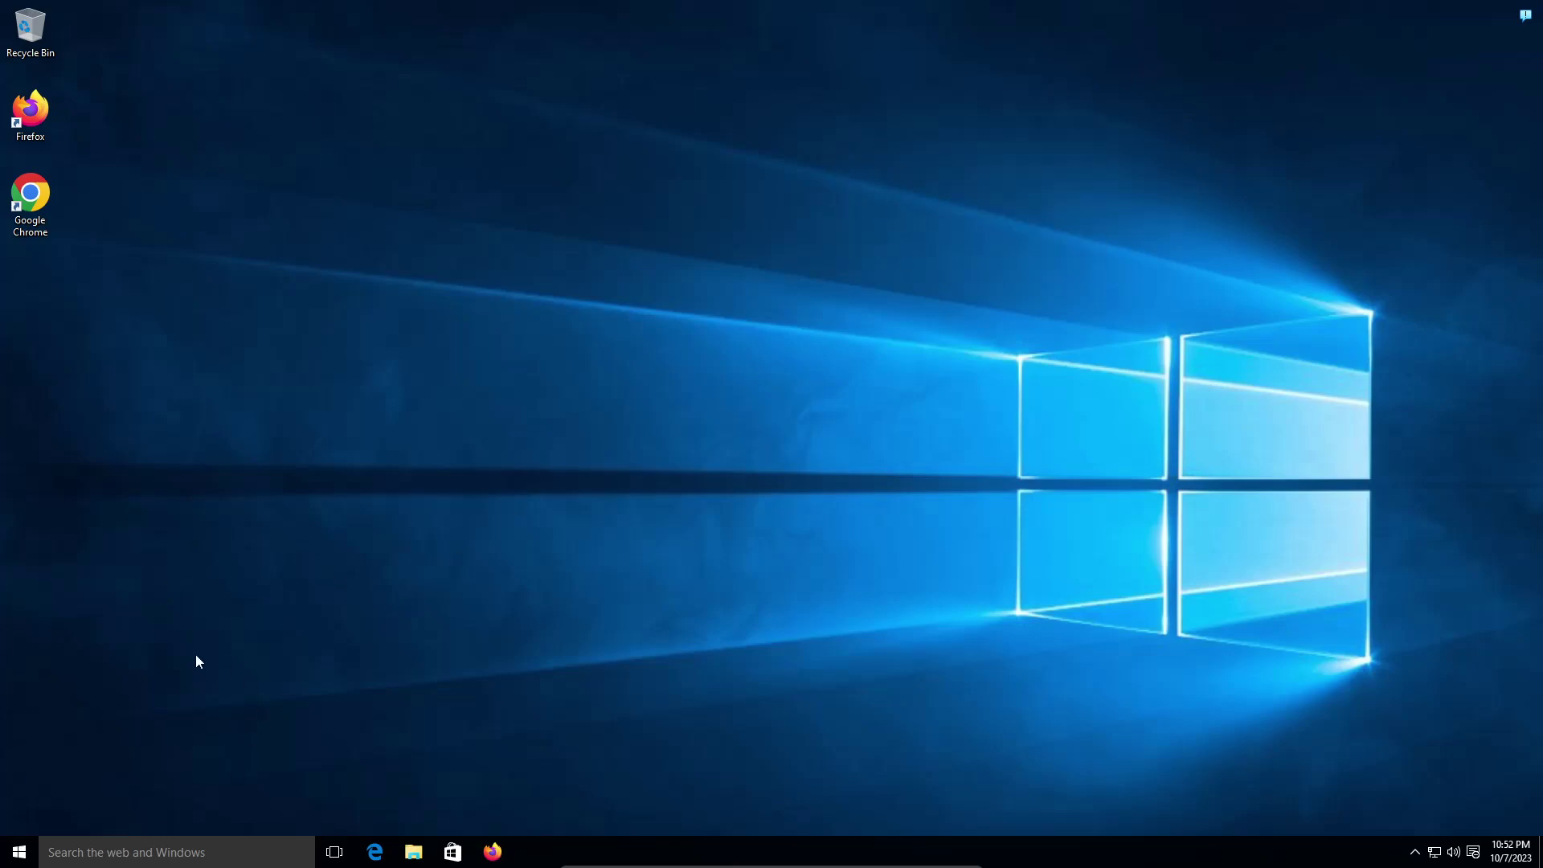
right_click(316, 566)
click(350, 449)
Launch Google Chrome and maximize its window
double_click(46, 206)
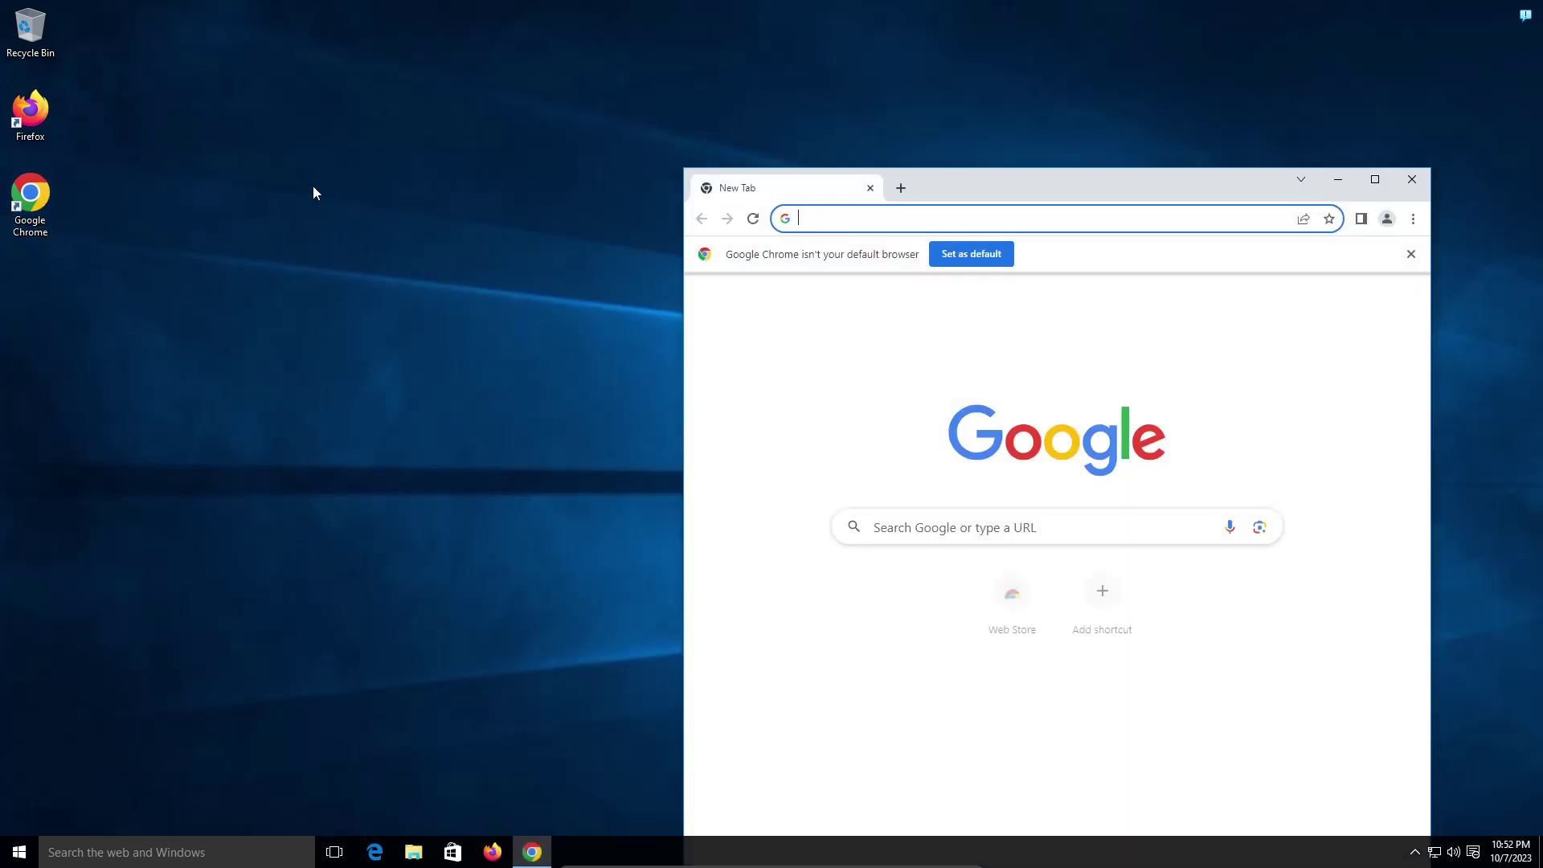
click(975, 218)
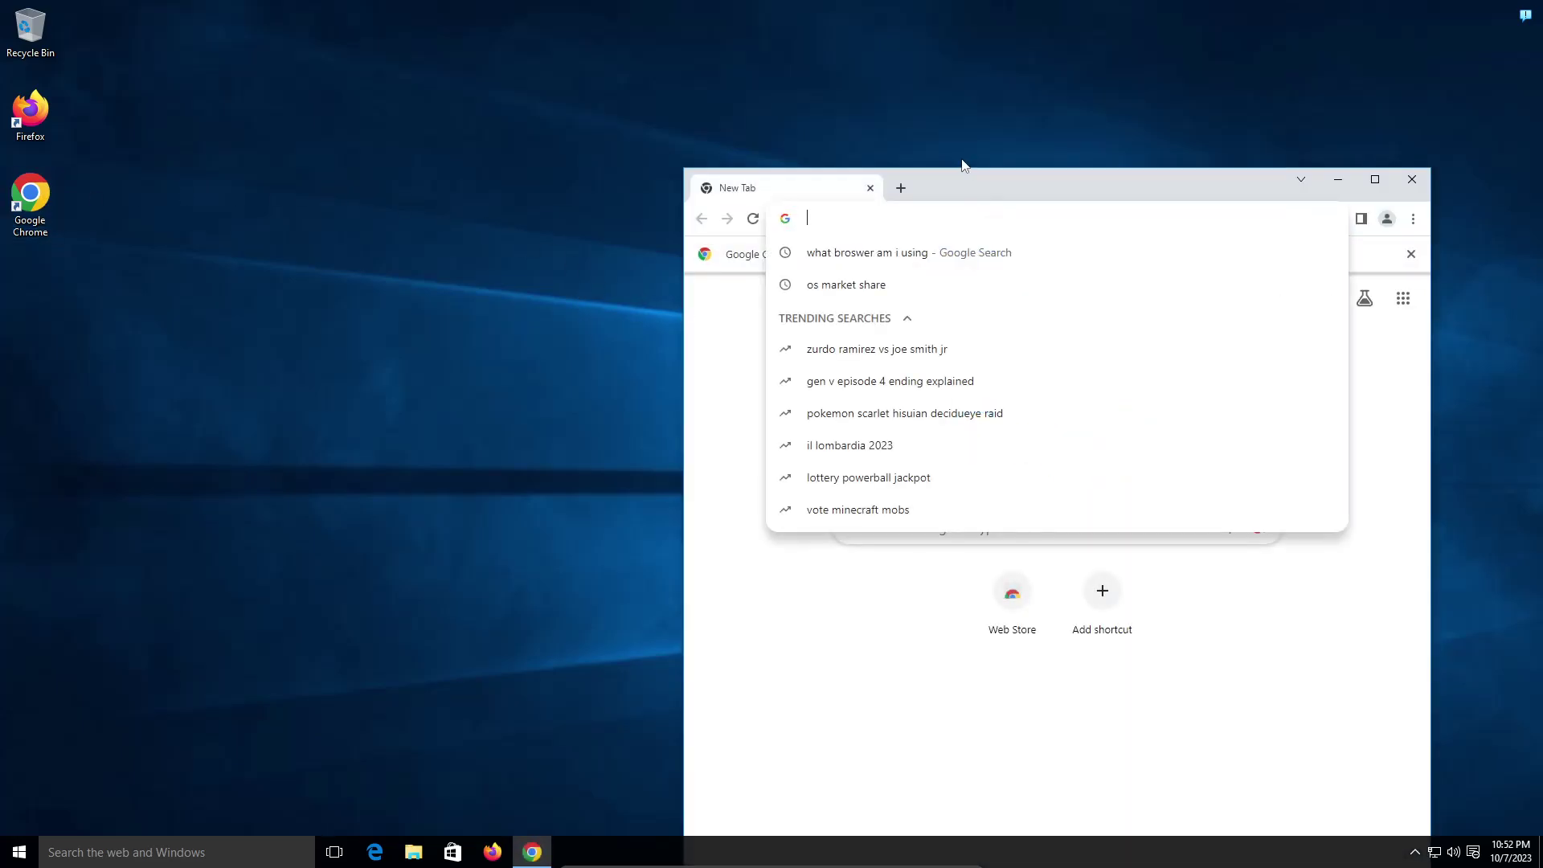
click(932, 146)
drag(992, 179, 897, 7)
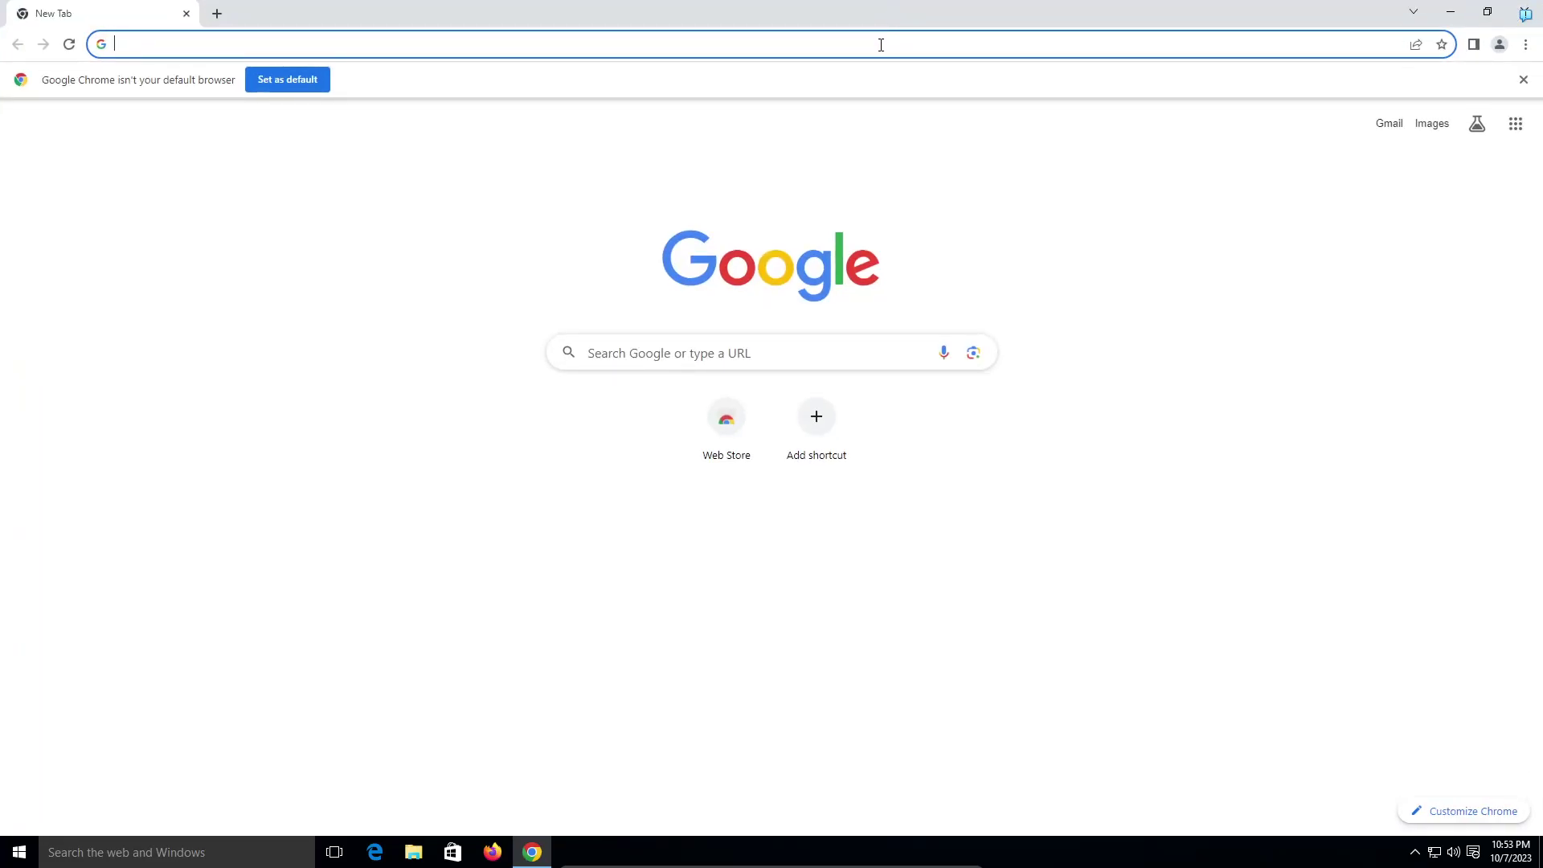
drag(876, 12, 834, 122)
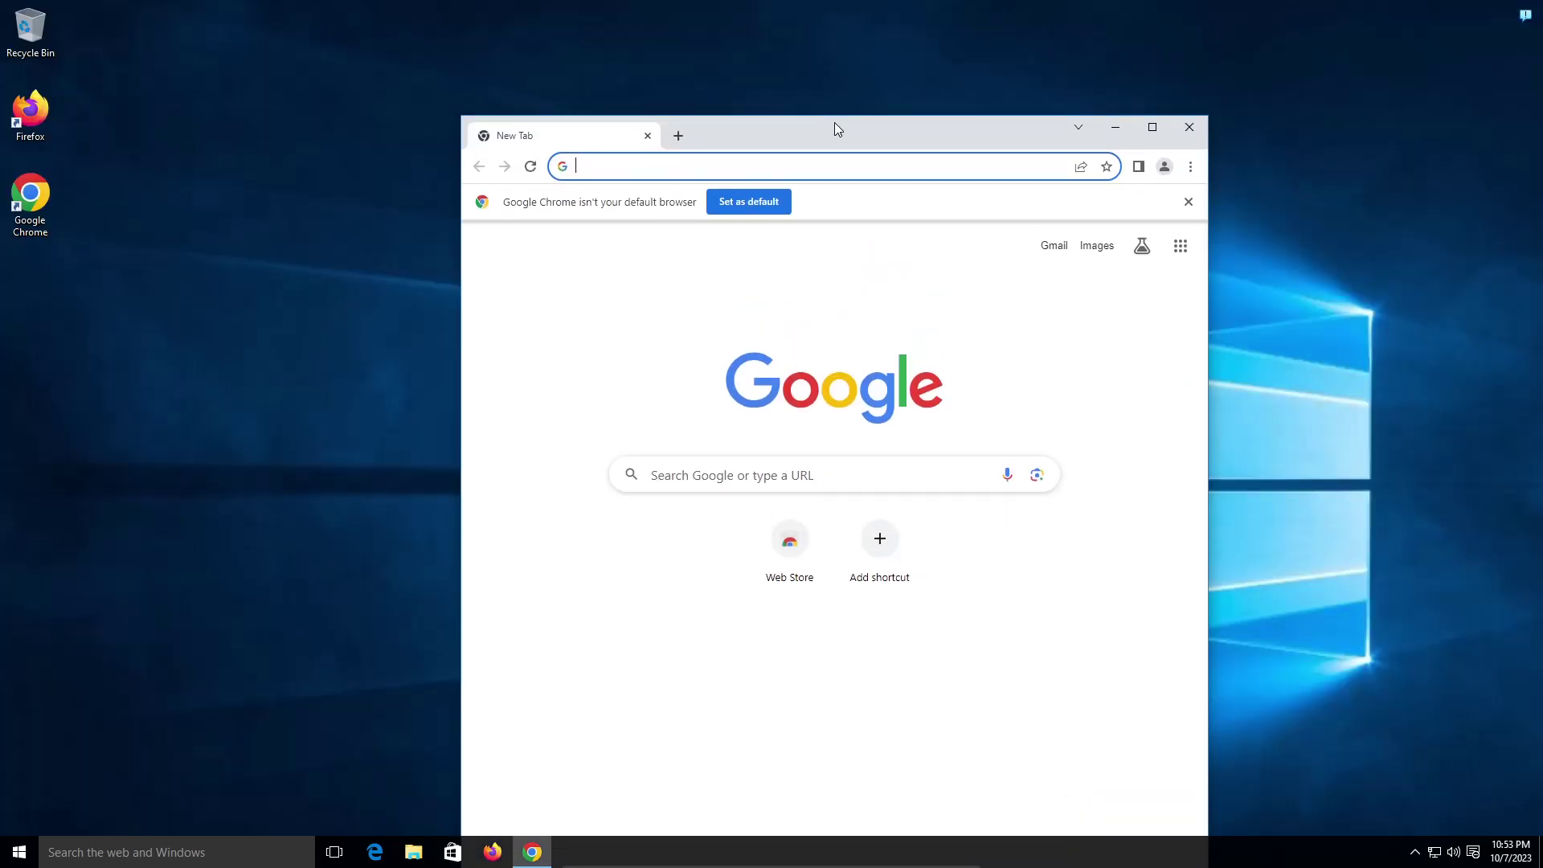
right_click(803, 92)
click(785, 50)
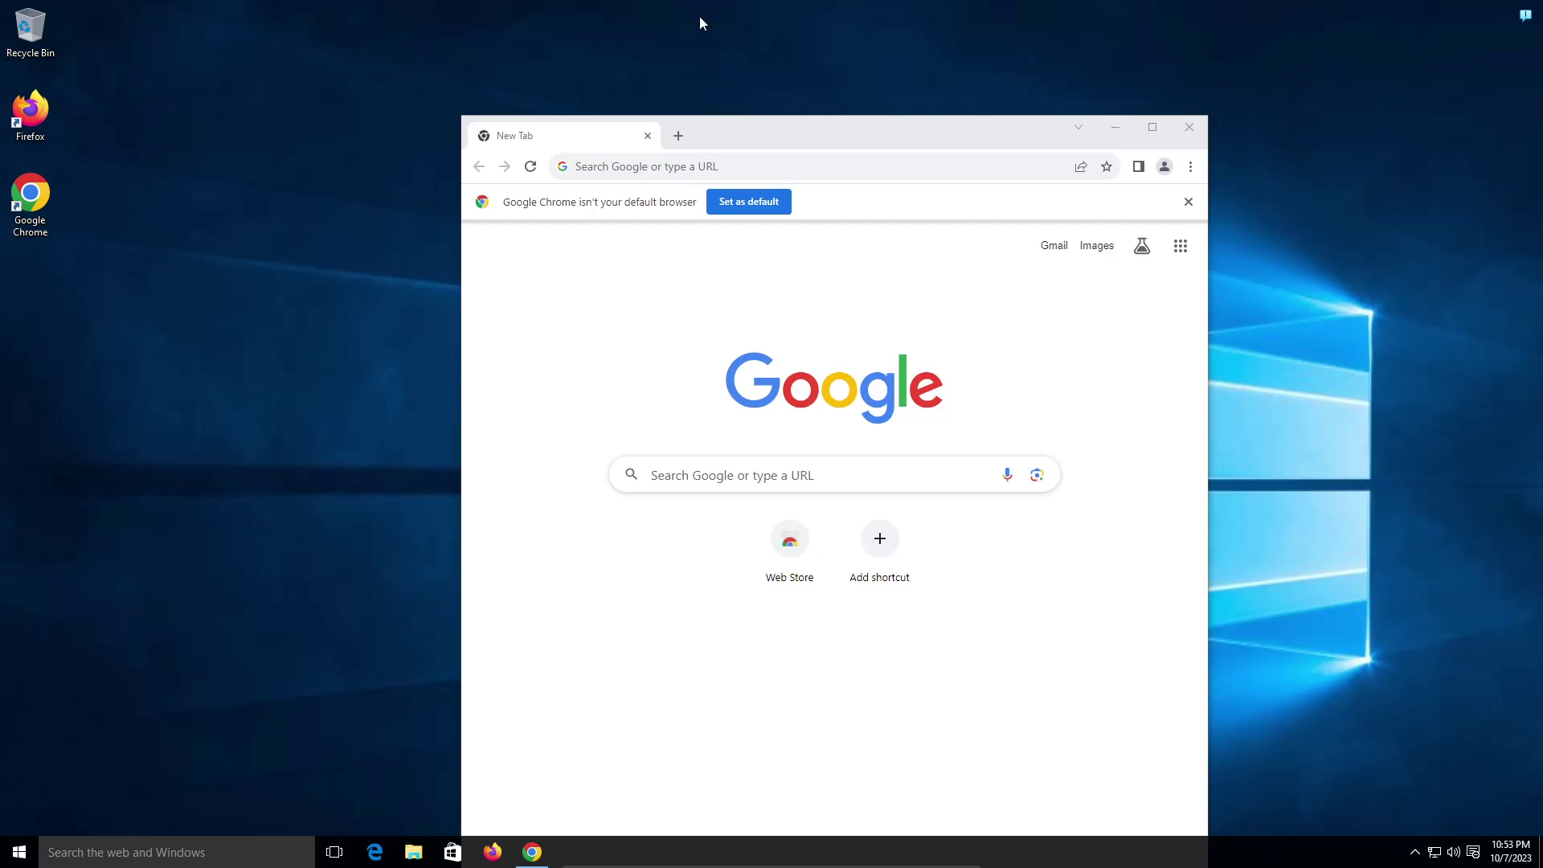
drag(885, 152, 857, 2)
Search Google for "steam" and open the Welcome to Steam result
click(703, 351)
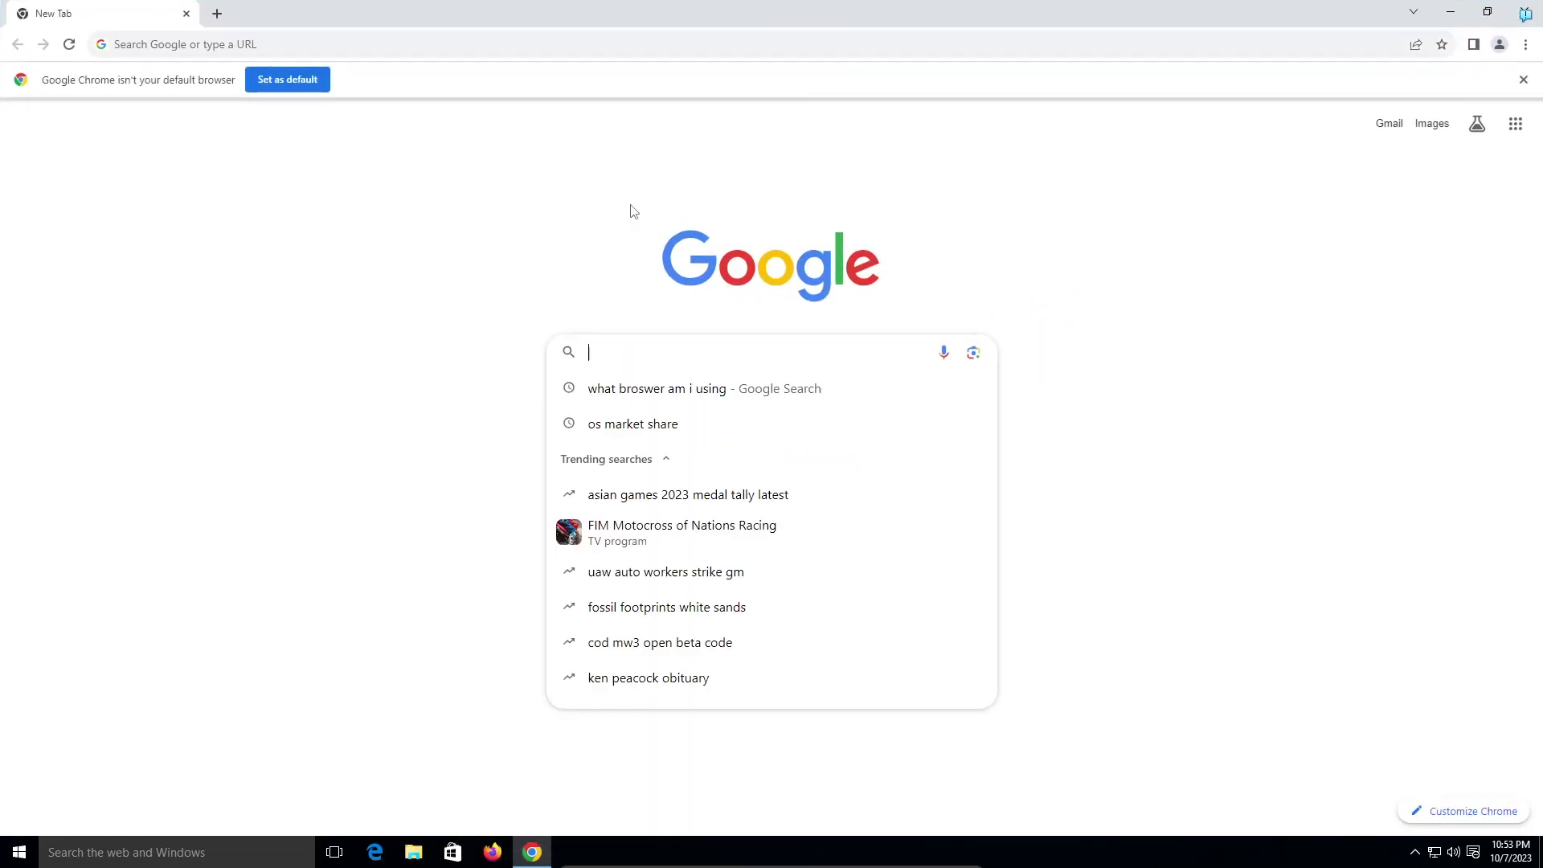
text(steam)
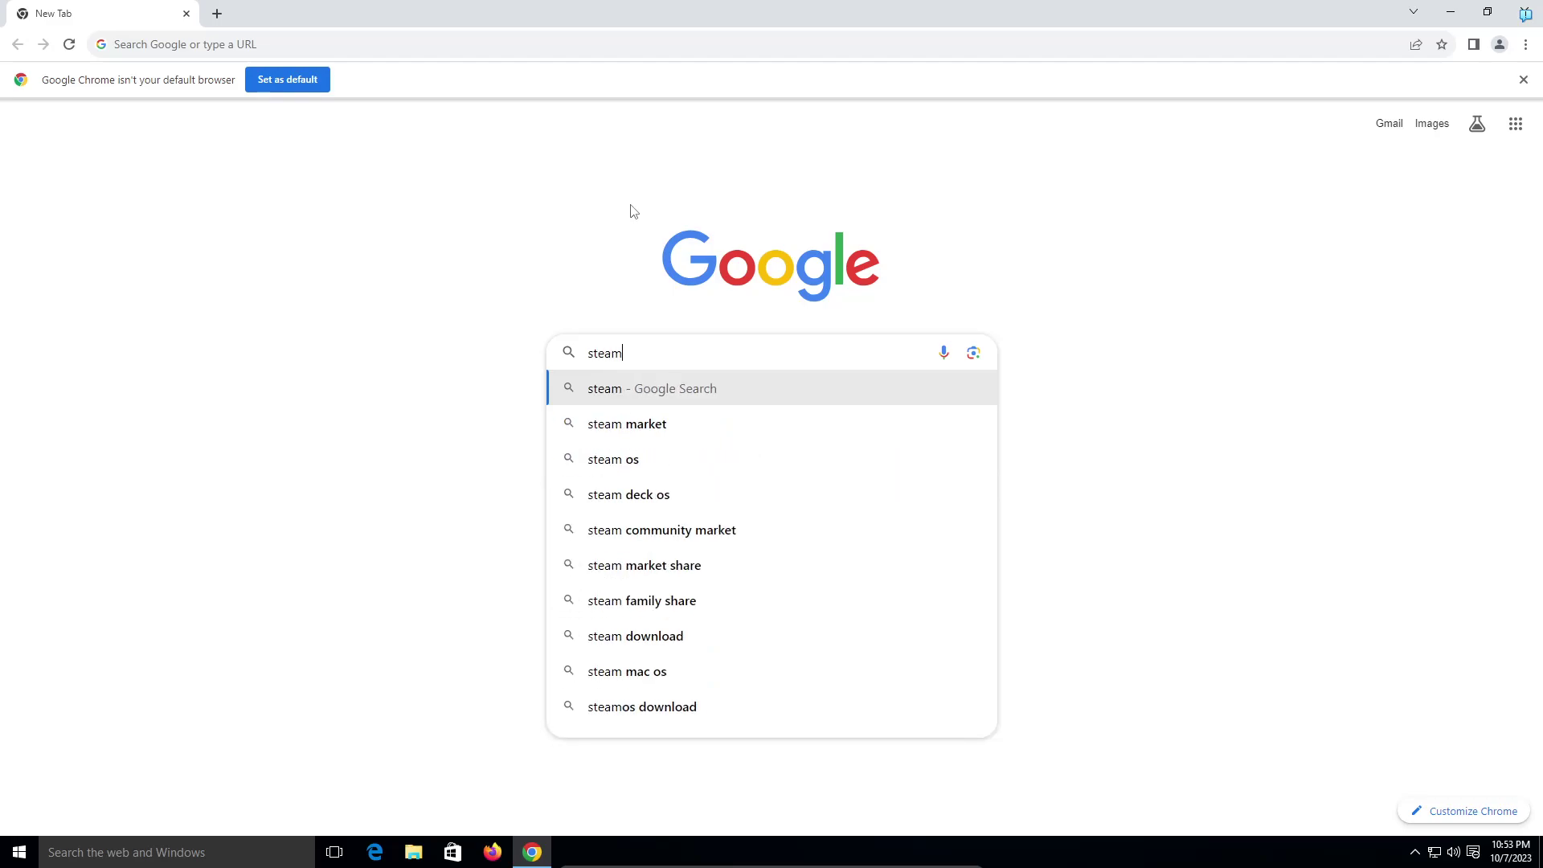
key(Return)
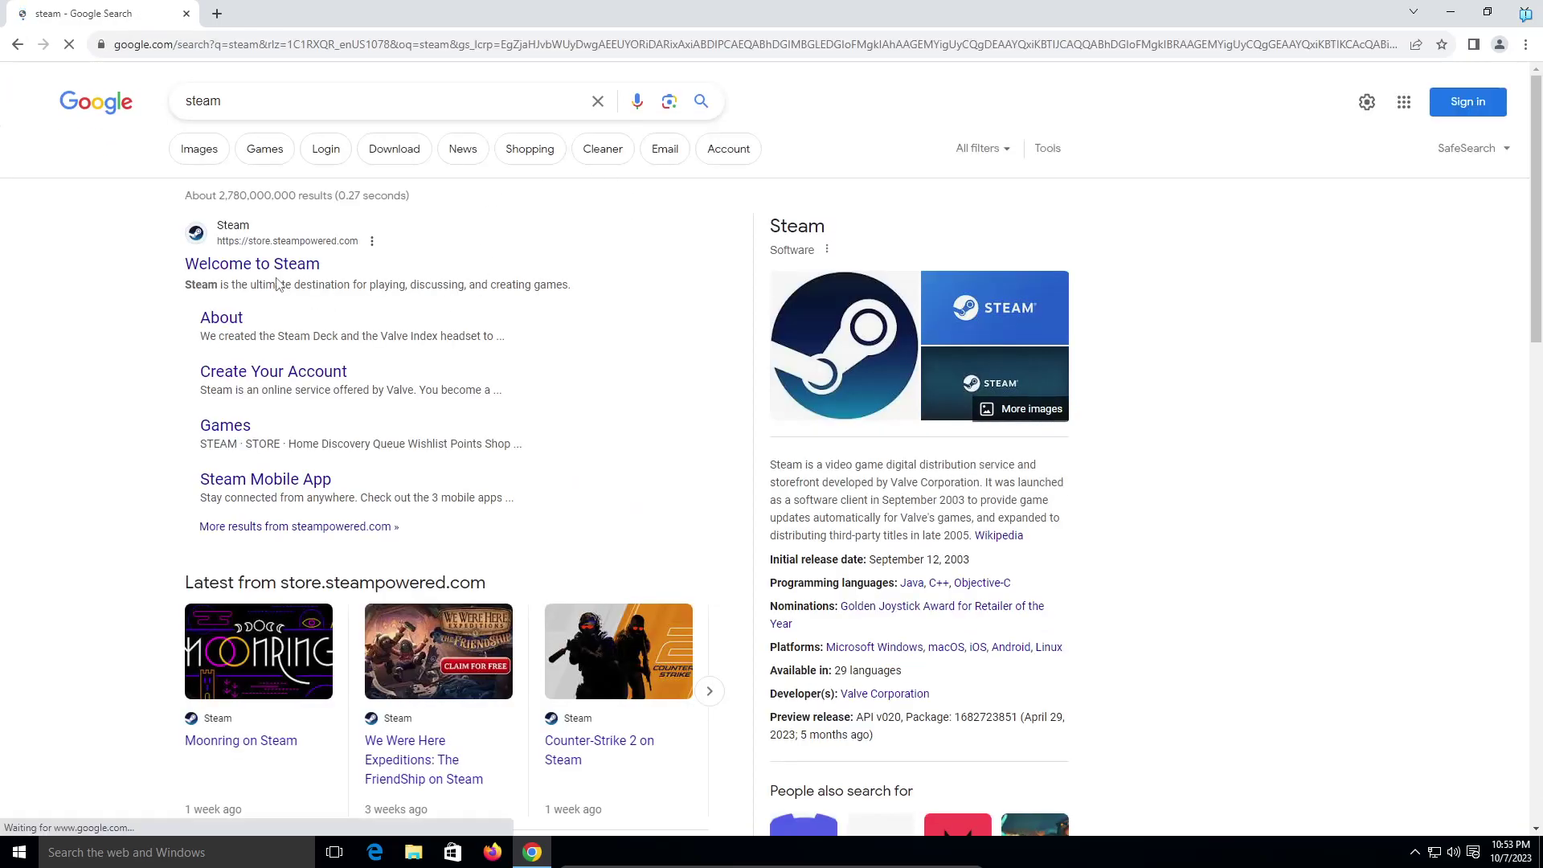
click(279, 276)
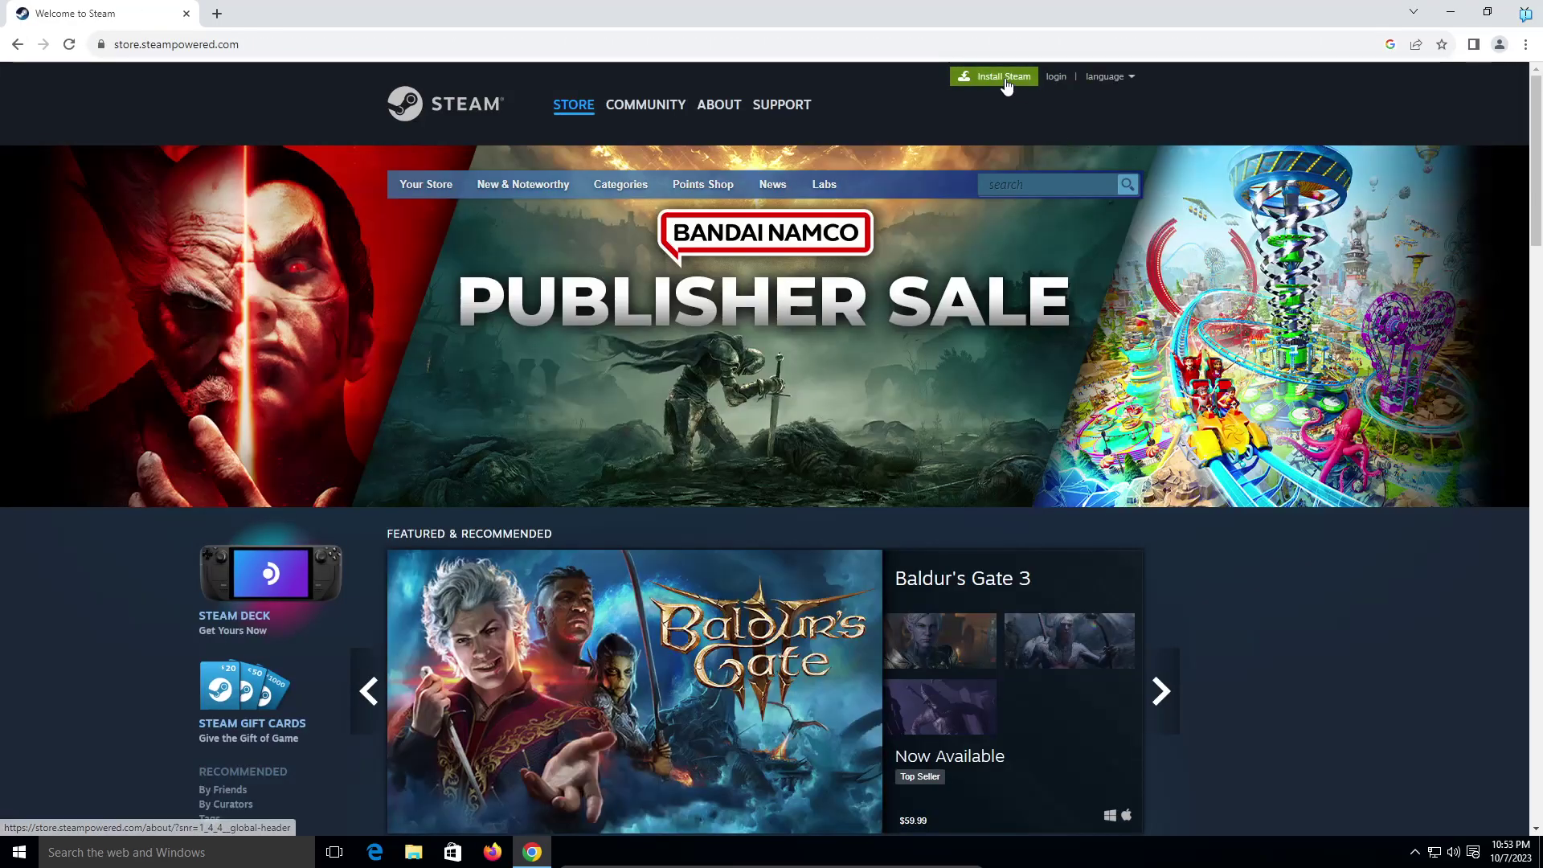
Download the Steam installer for Windows from the Steam site and show Chrome's recent downloads
click(1003, 79)
click(526, 462)
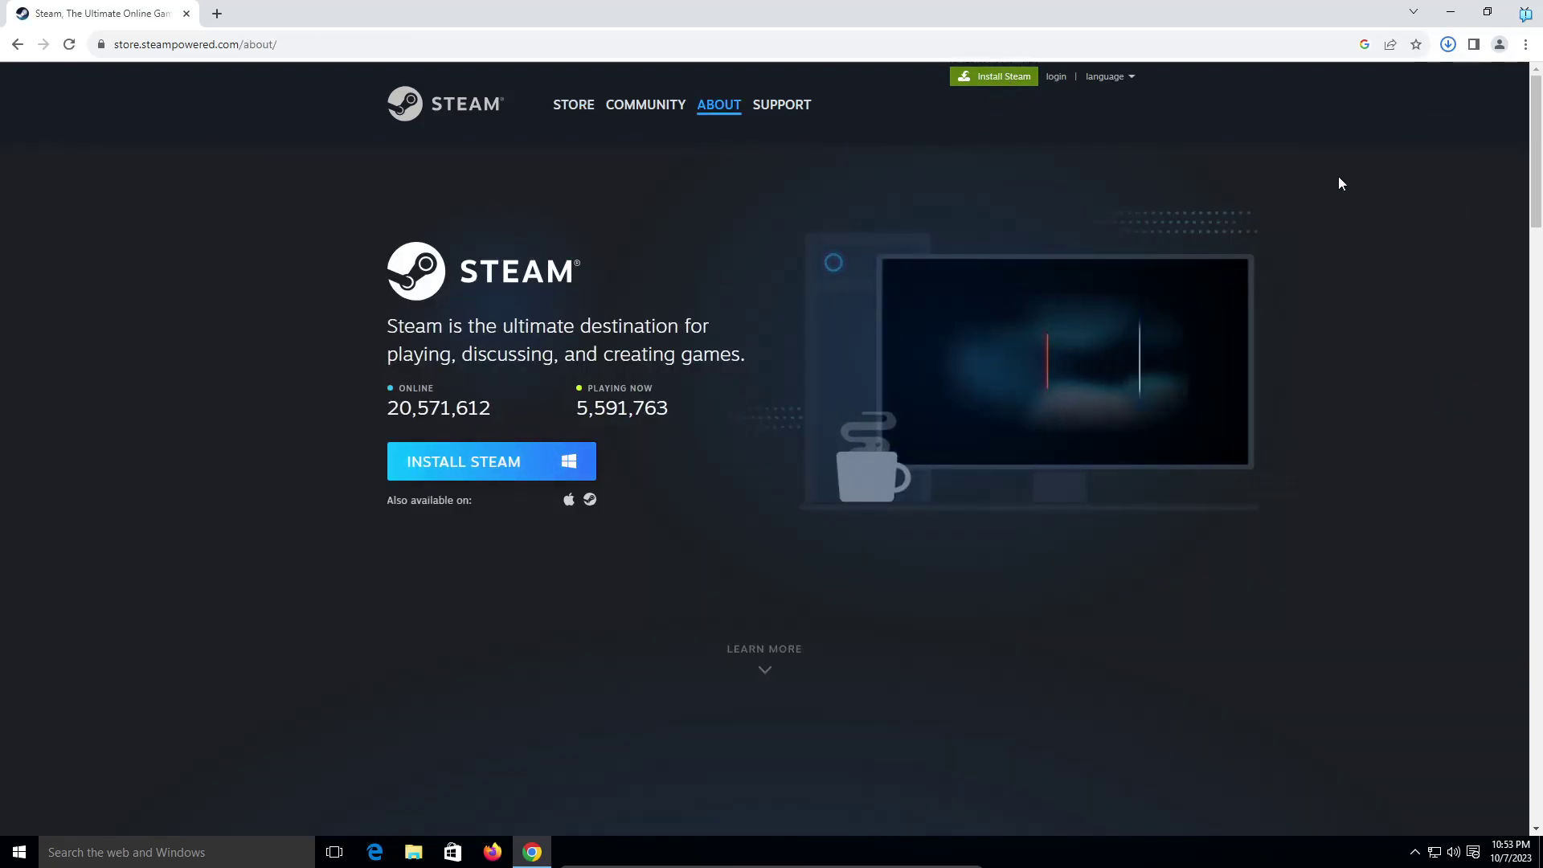
click(1447, 44)
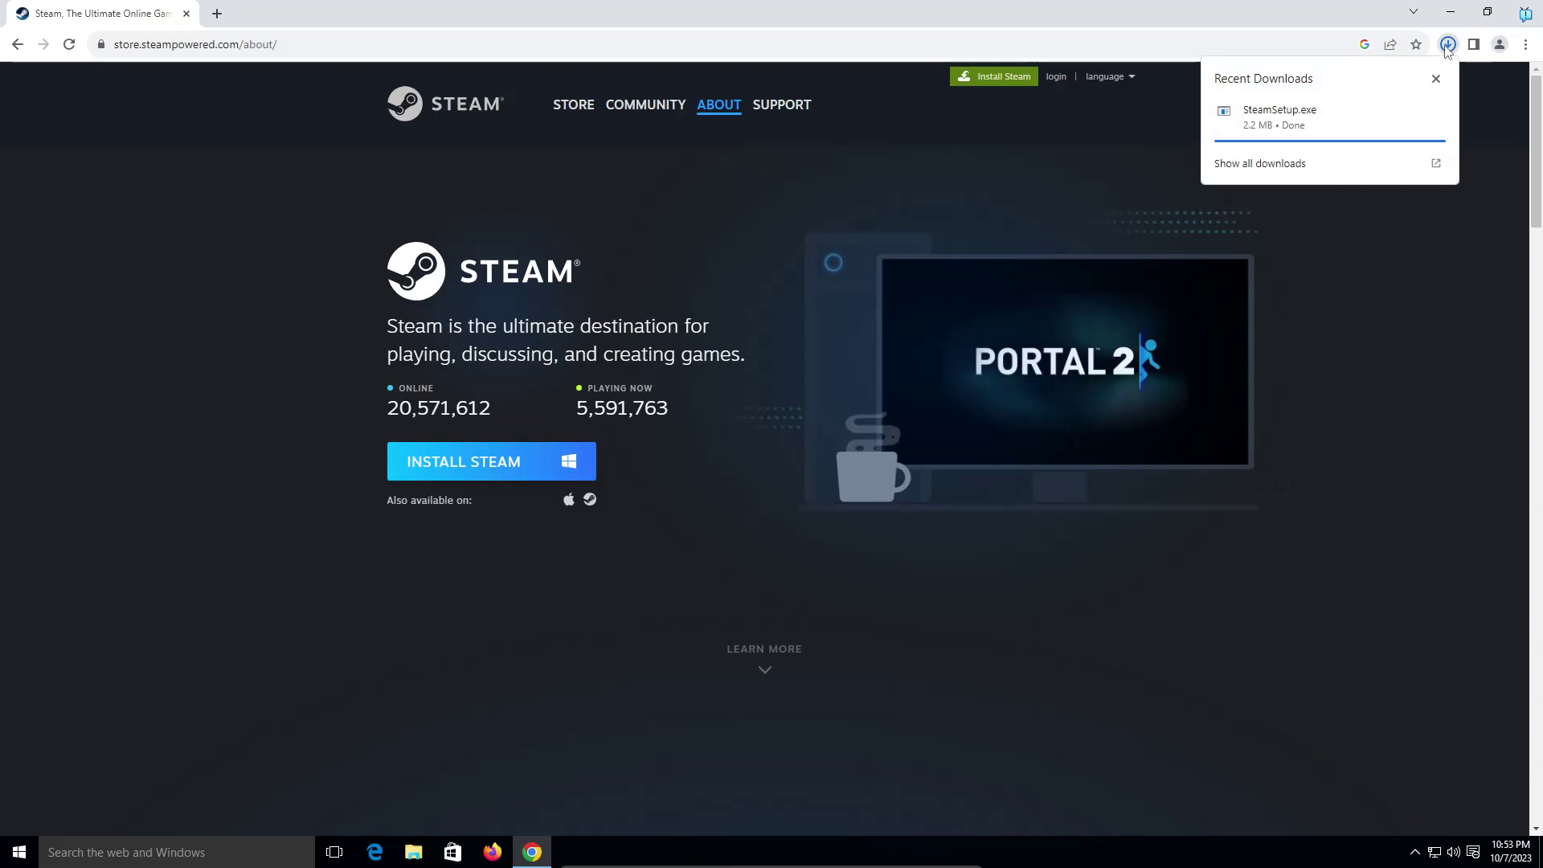
Restore the Chrome window to a smaller size, run the downloaded SteamSetup.exe with permission to make changes, and install Steam
drag(1190, 12, 1075, 166)
right_click(482, 214)
click(476, 96)
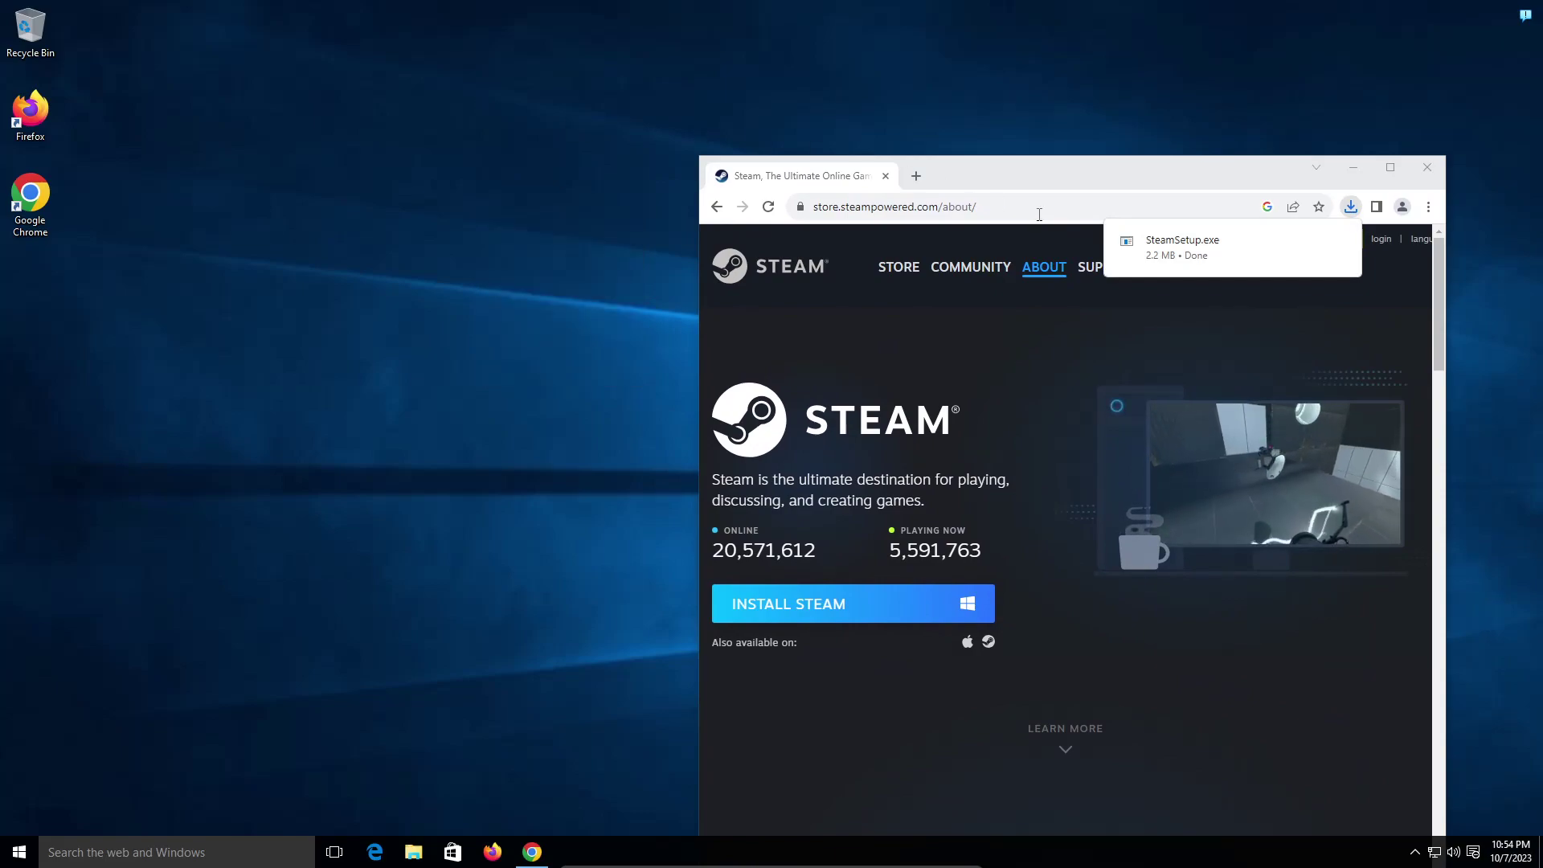
click(1179, 248)
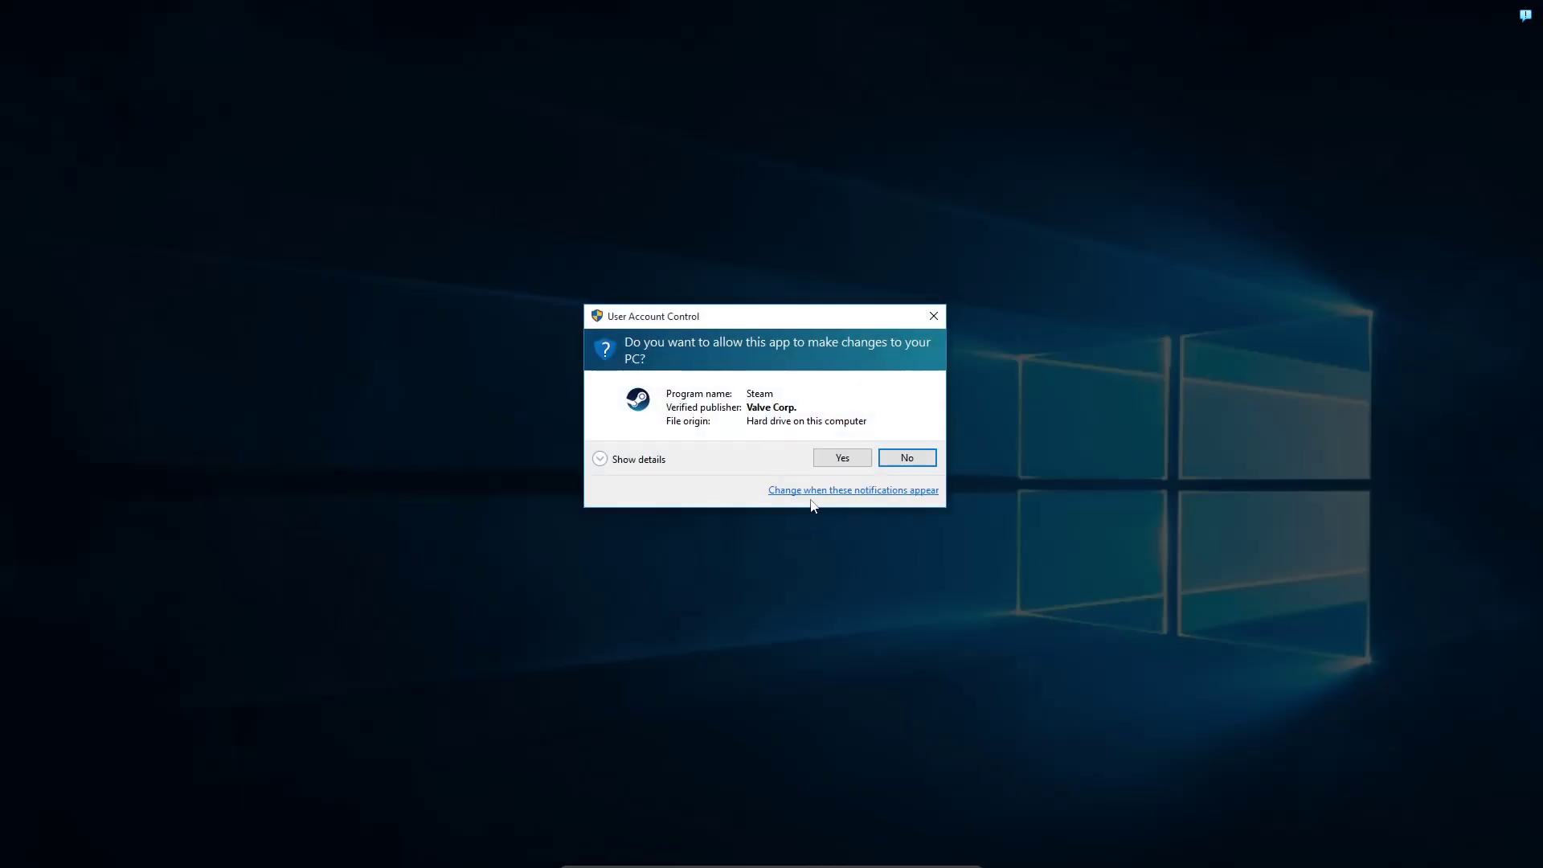
click(841, 461)
click(858, 553)
click(857, 552)
View the memory performance in Task Manager, and finish Steam Setup with Run Steam enabled
key(ctrl+shift+Escape)
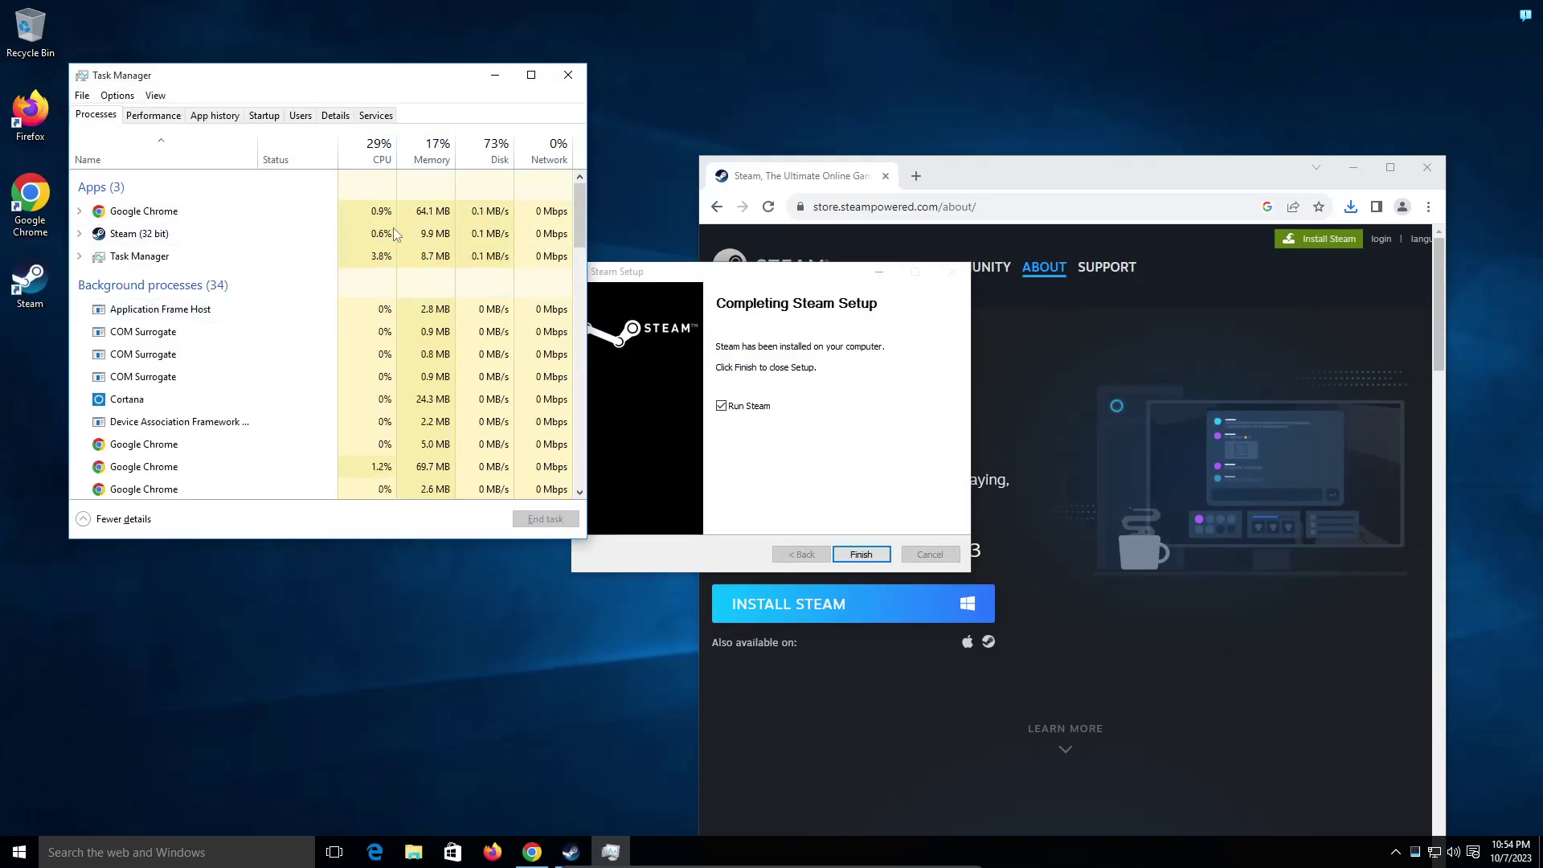
click(154, 116)
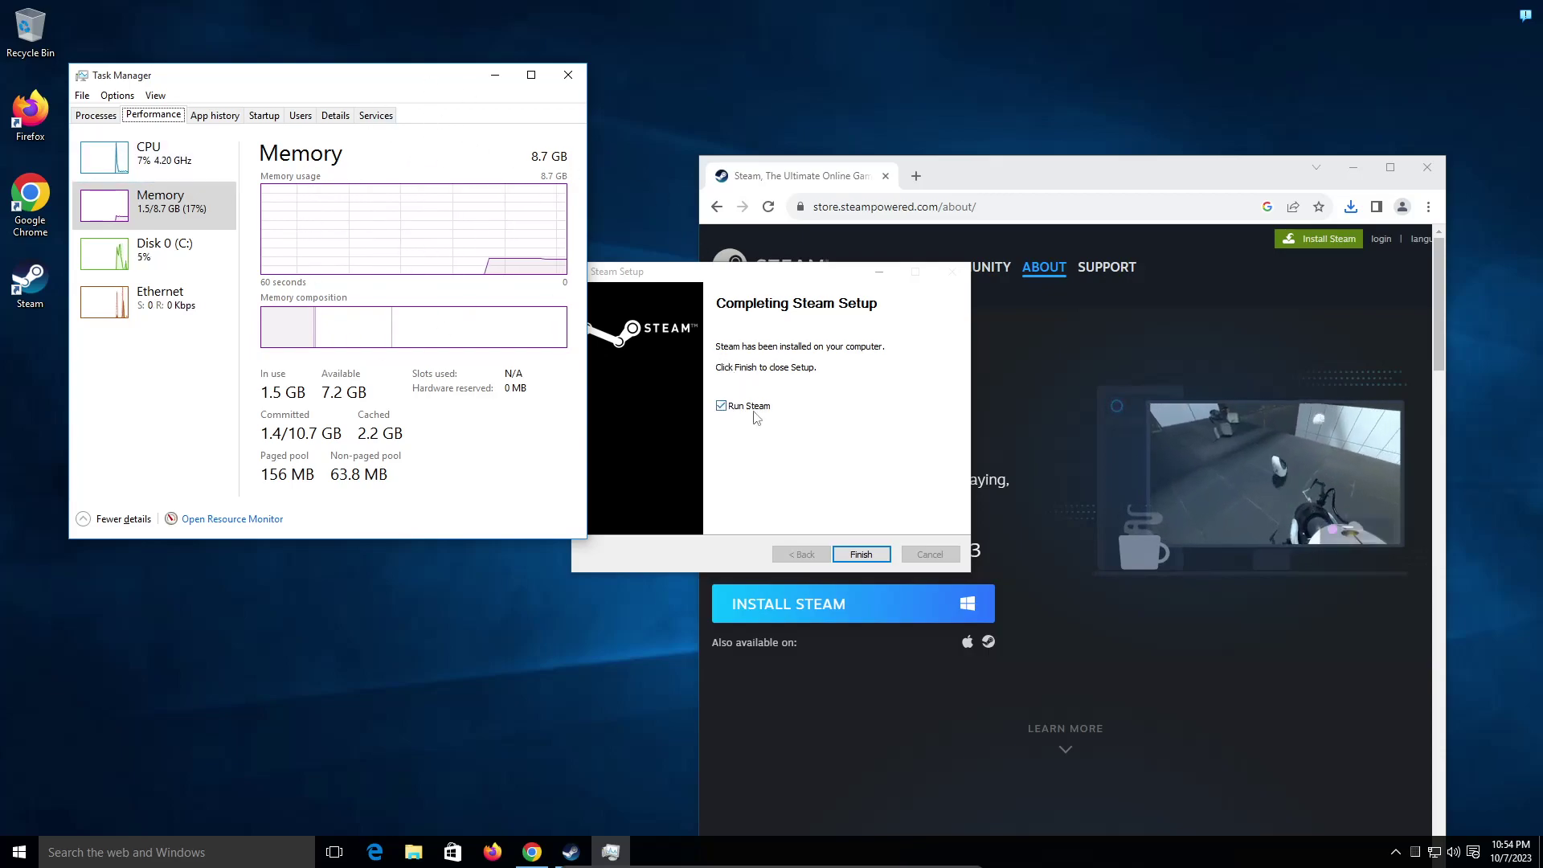
click(878, 553)
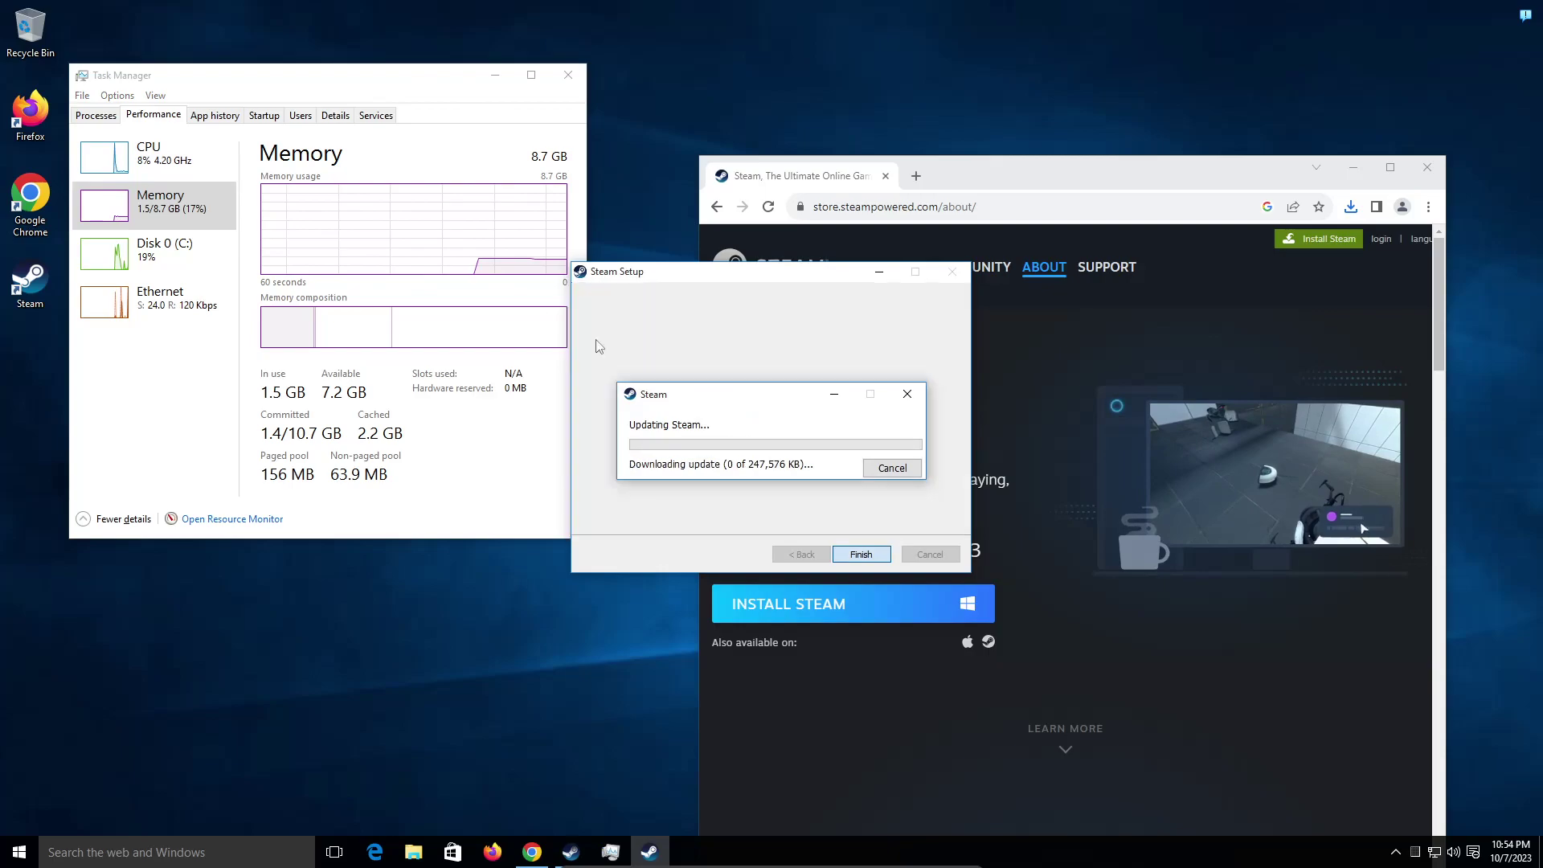
Close Task Manager and move the Steam update window over the upper part of the Chrome window
drag(369, 78, 700, 167)
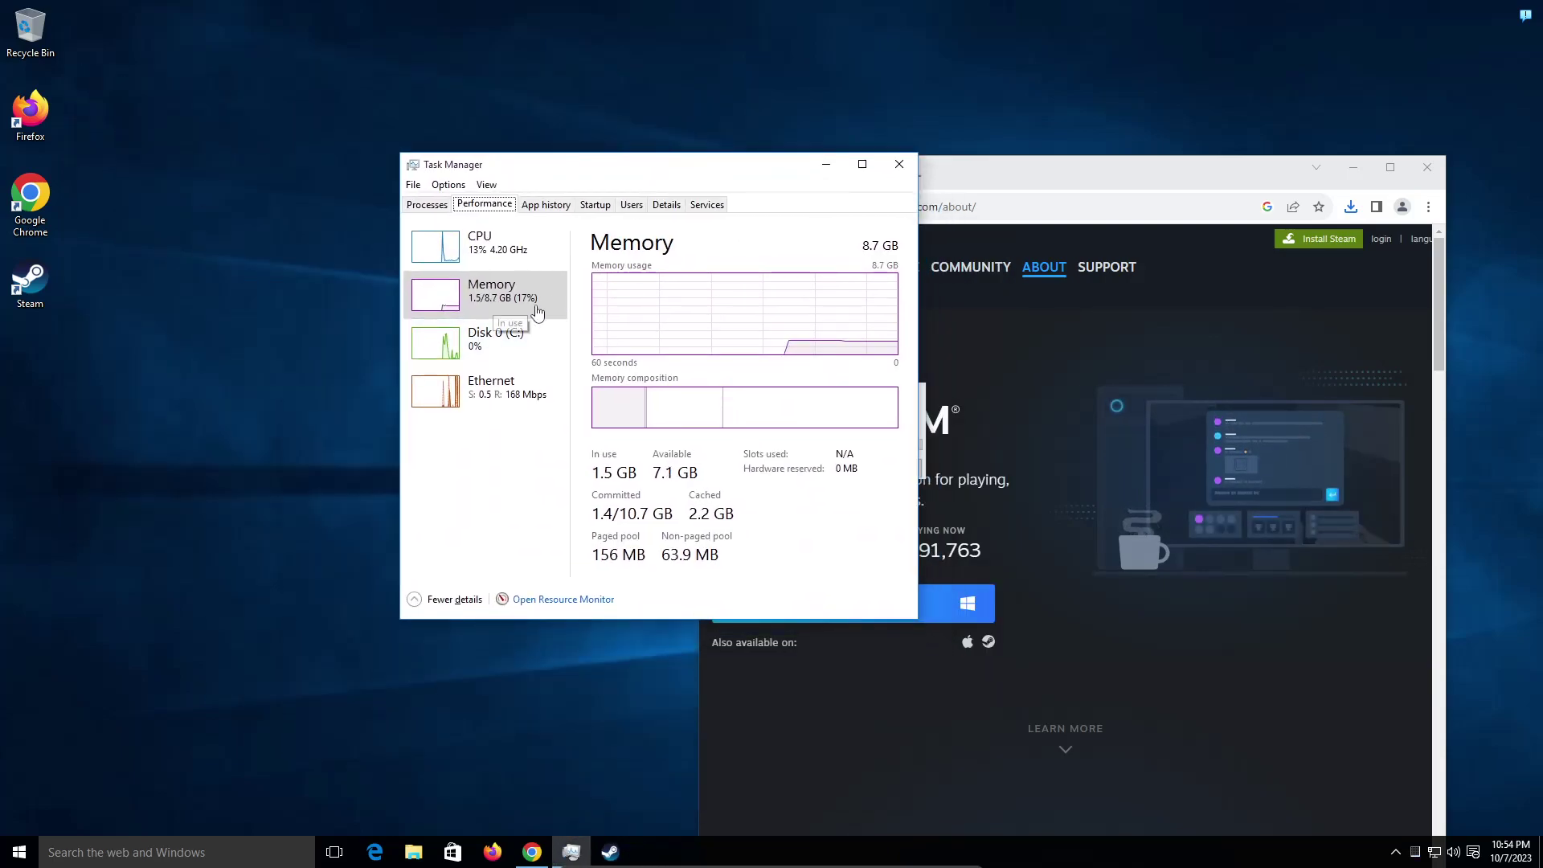
click(898, 161)
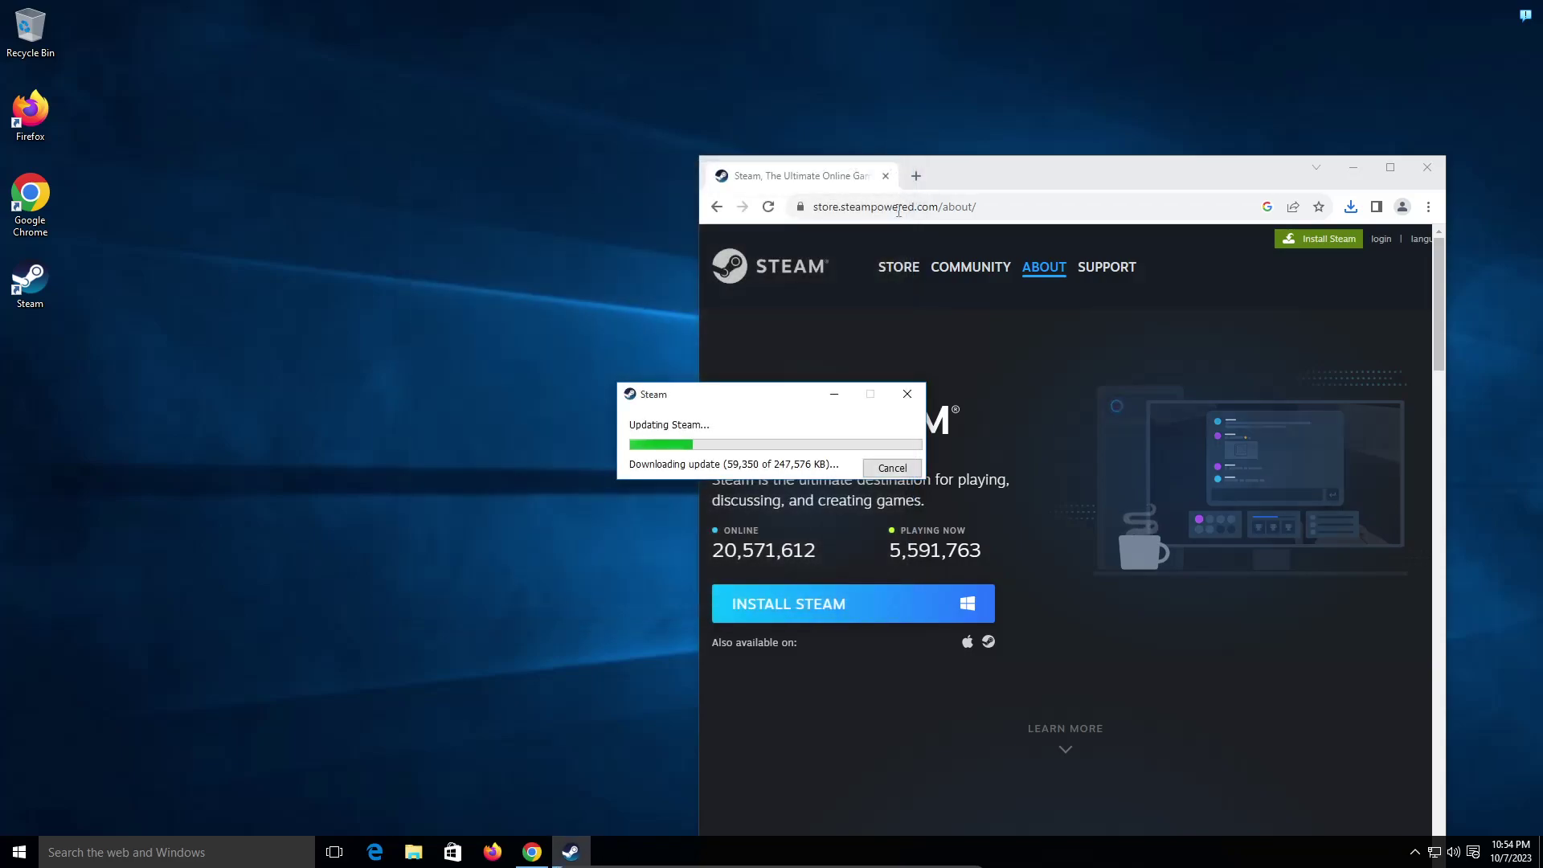
drag(690, 404, 729, 304)
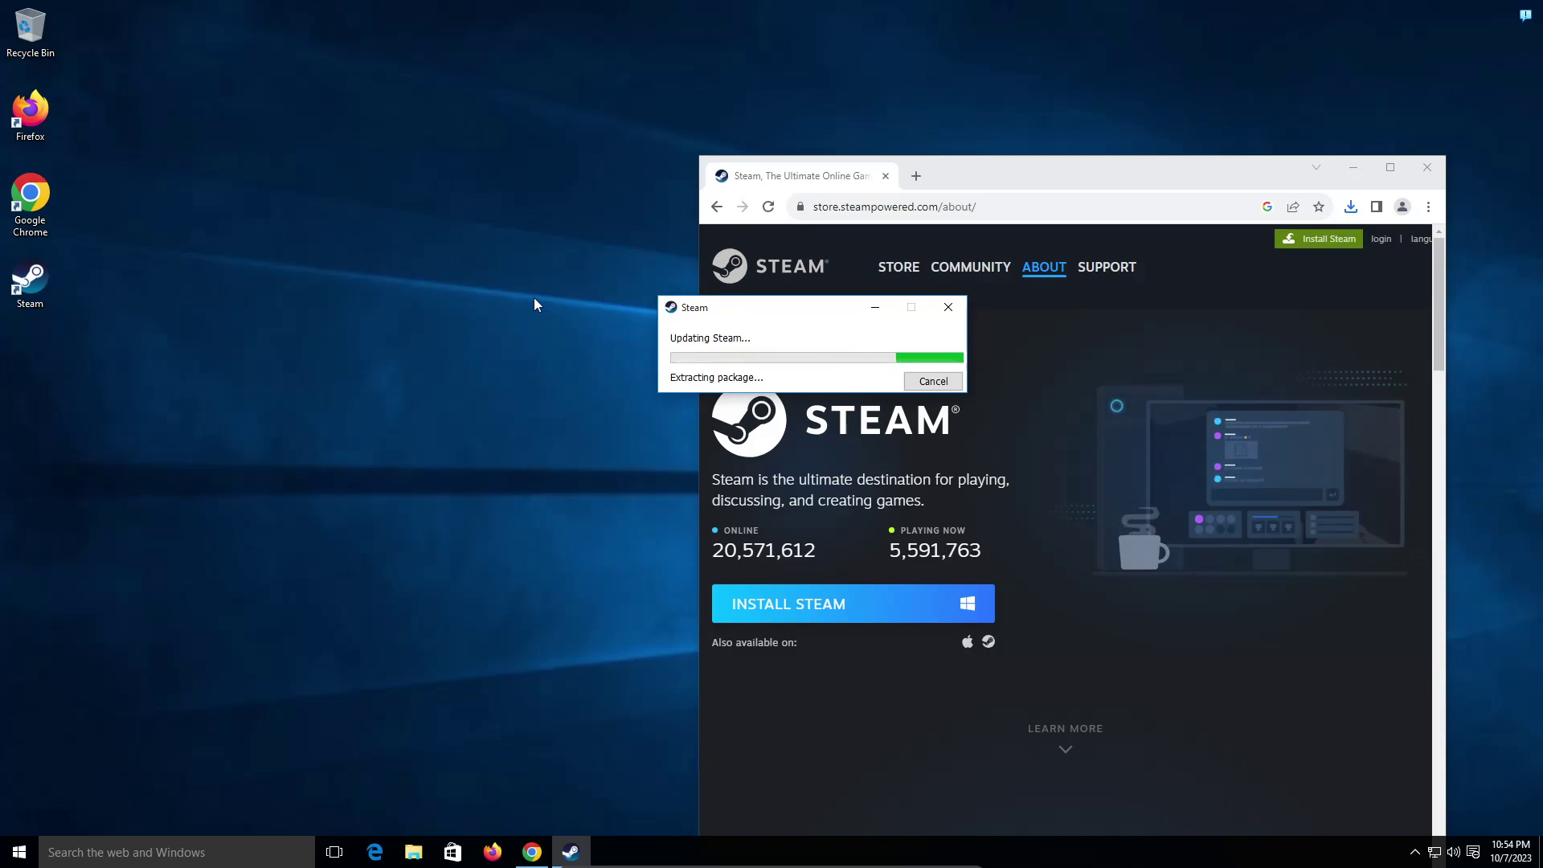
drag(754, 319, 895, 303)
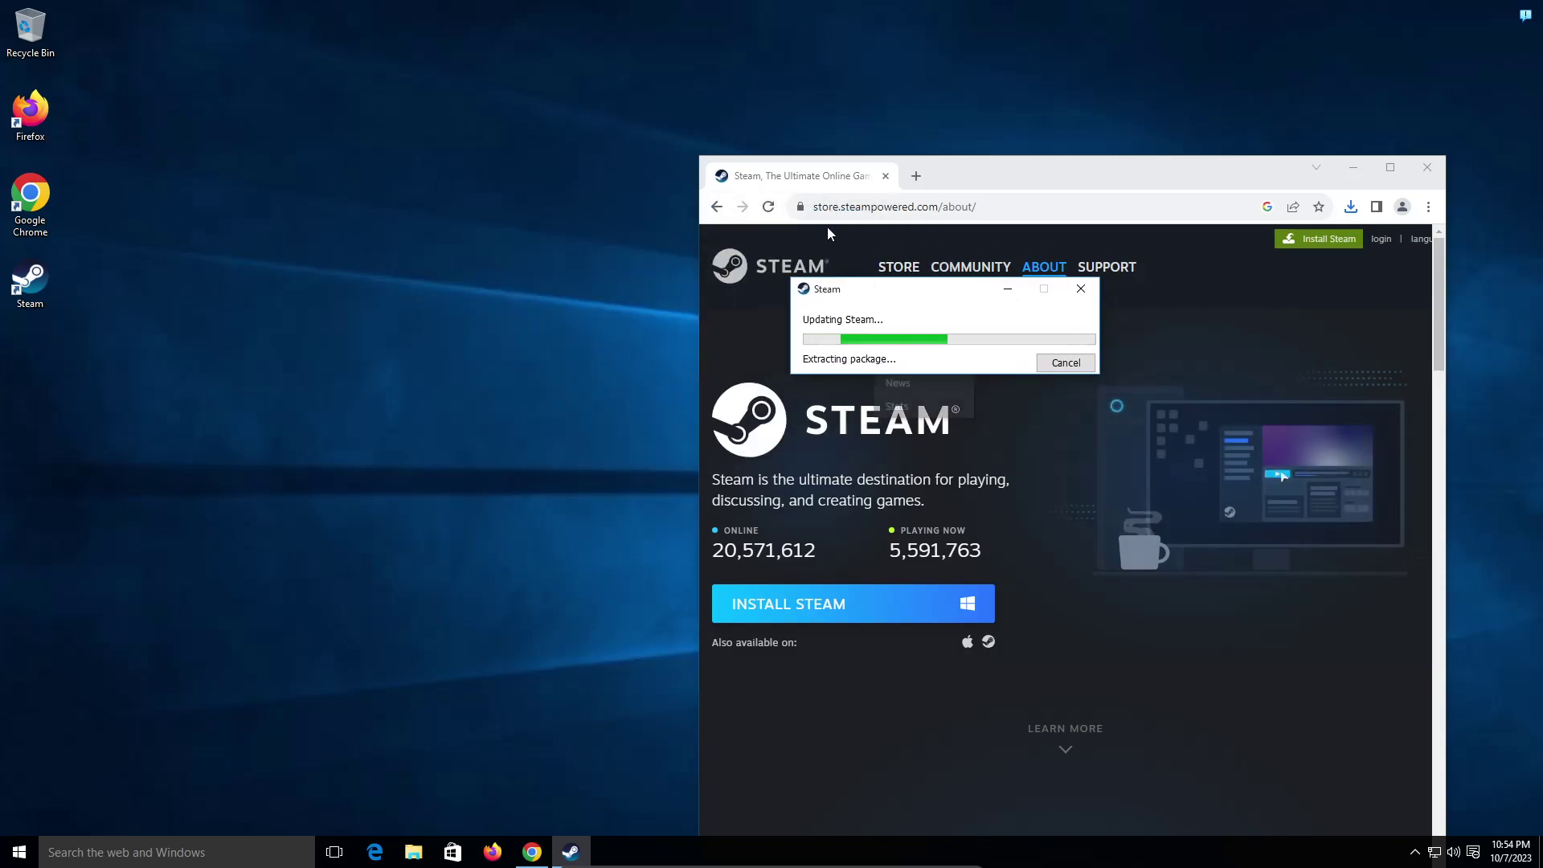
right_click(561, 112)
click(465, 137)
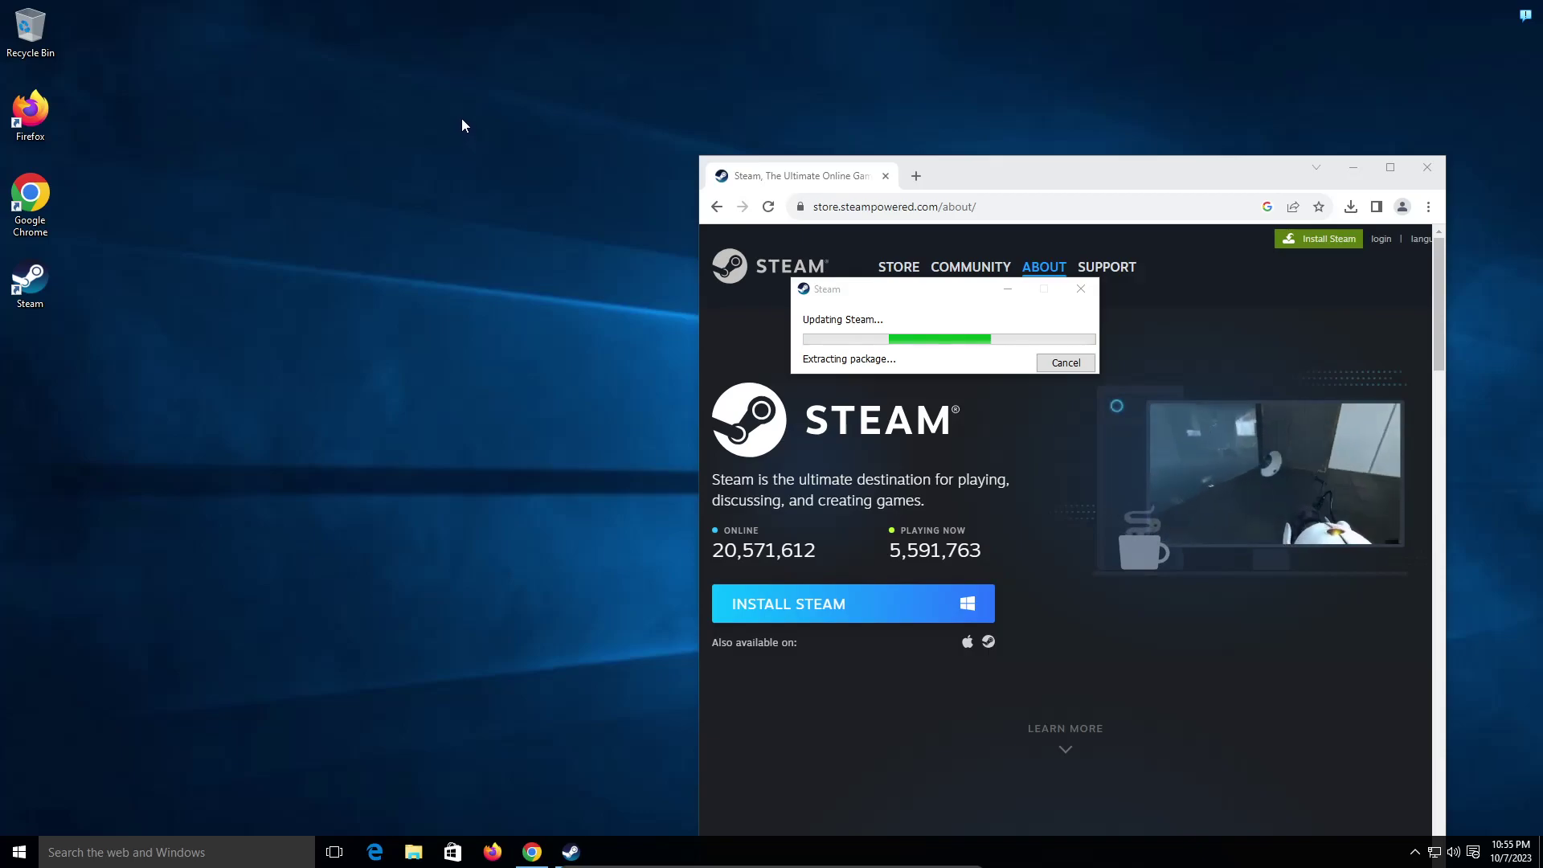
right_click(461, 119)
click(402, 116)
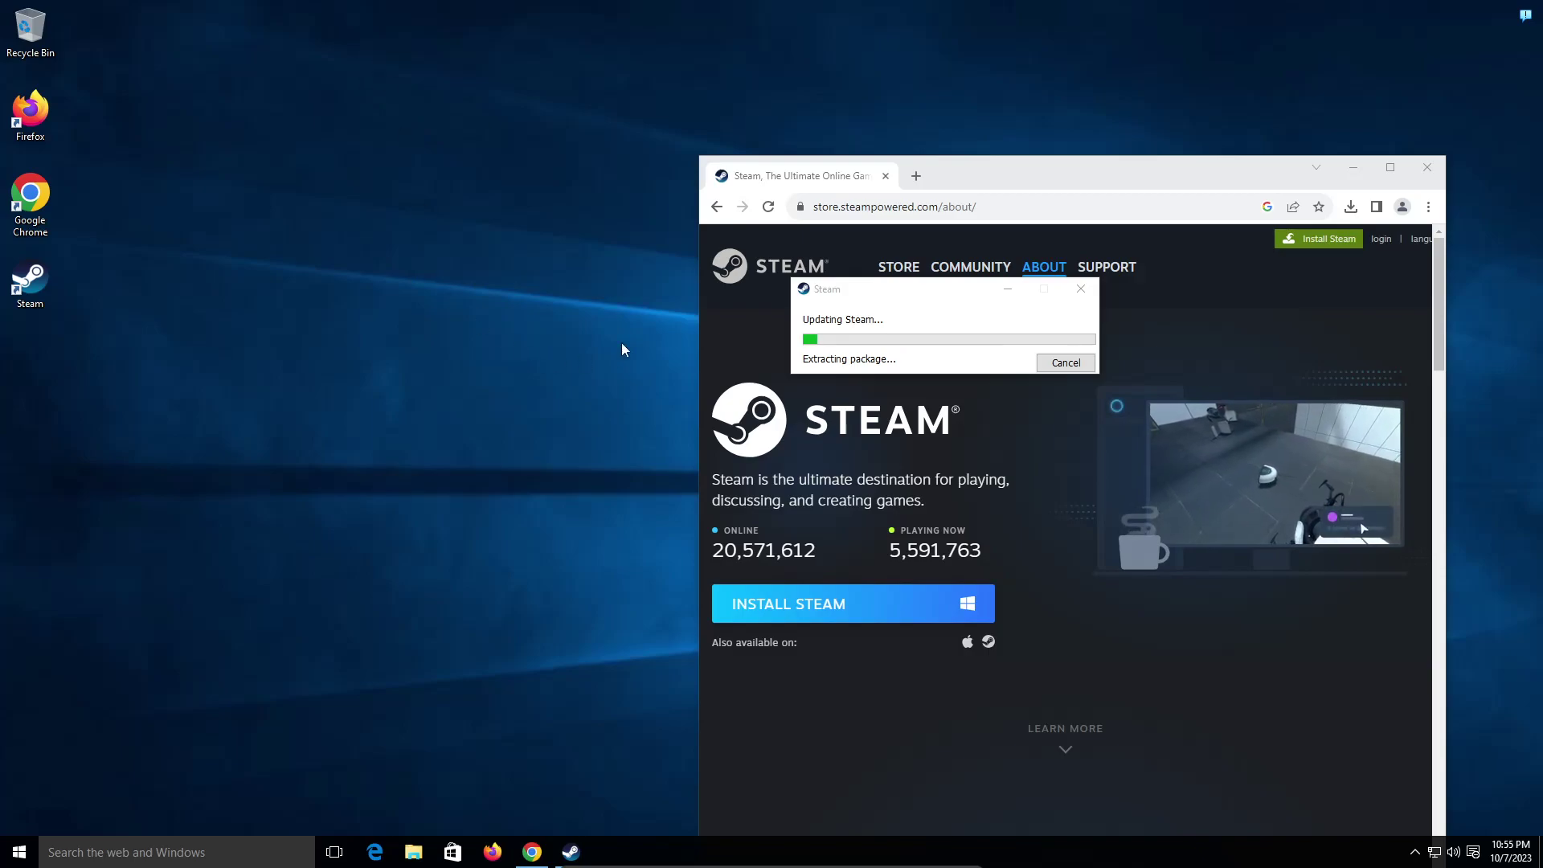
Try to open the Windows Settings app while Steam is updating
click(20, 850)
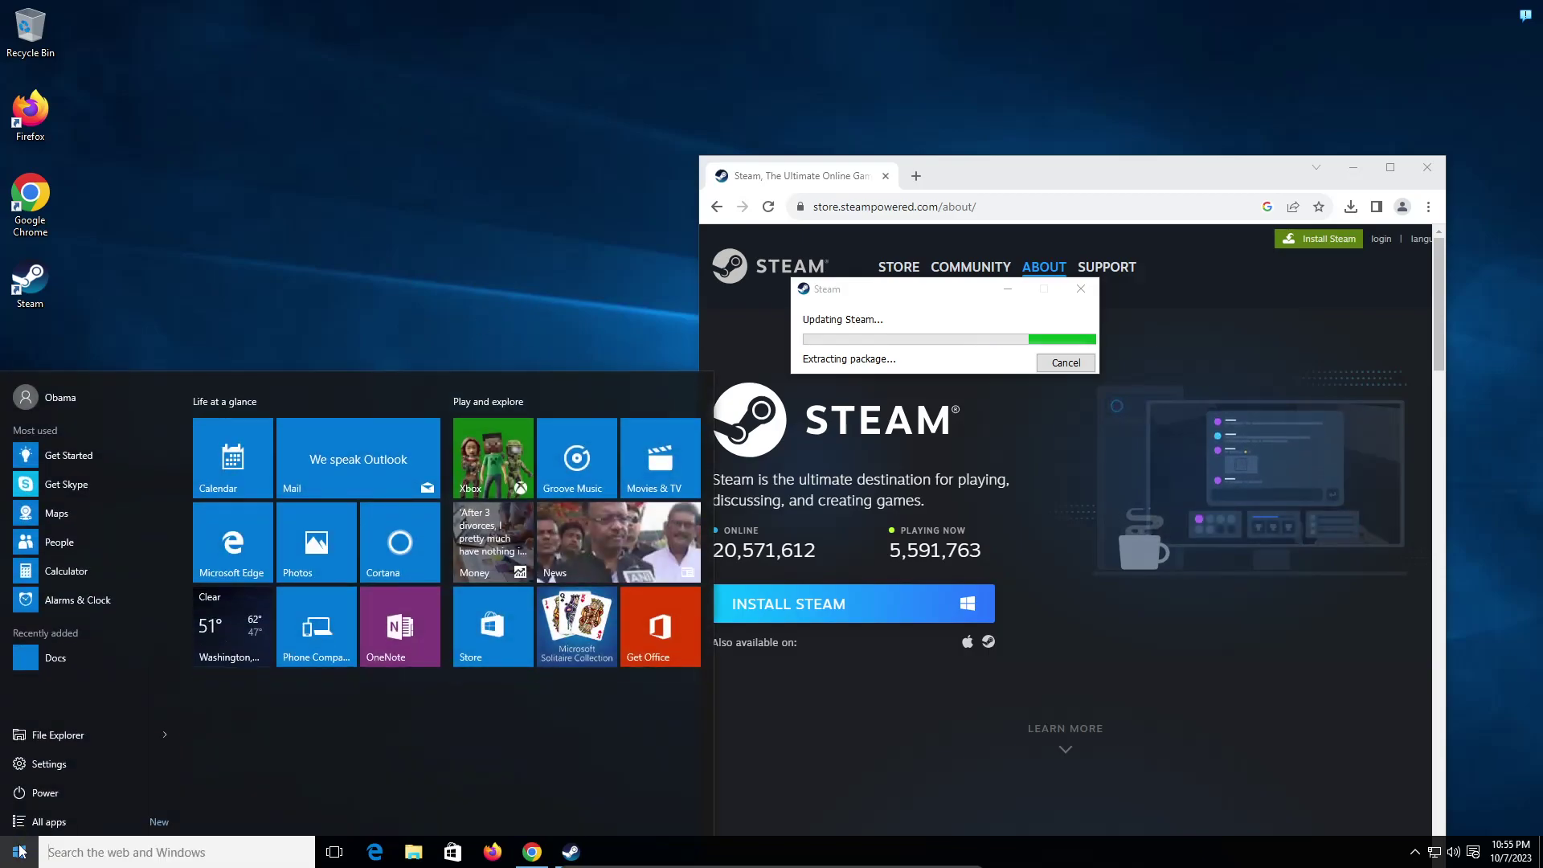
click(49, 770)
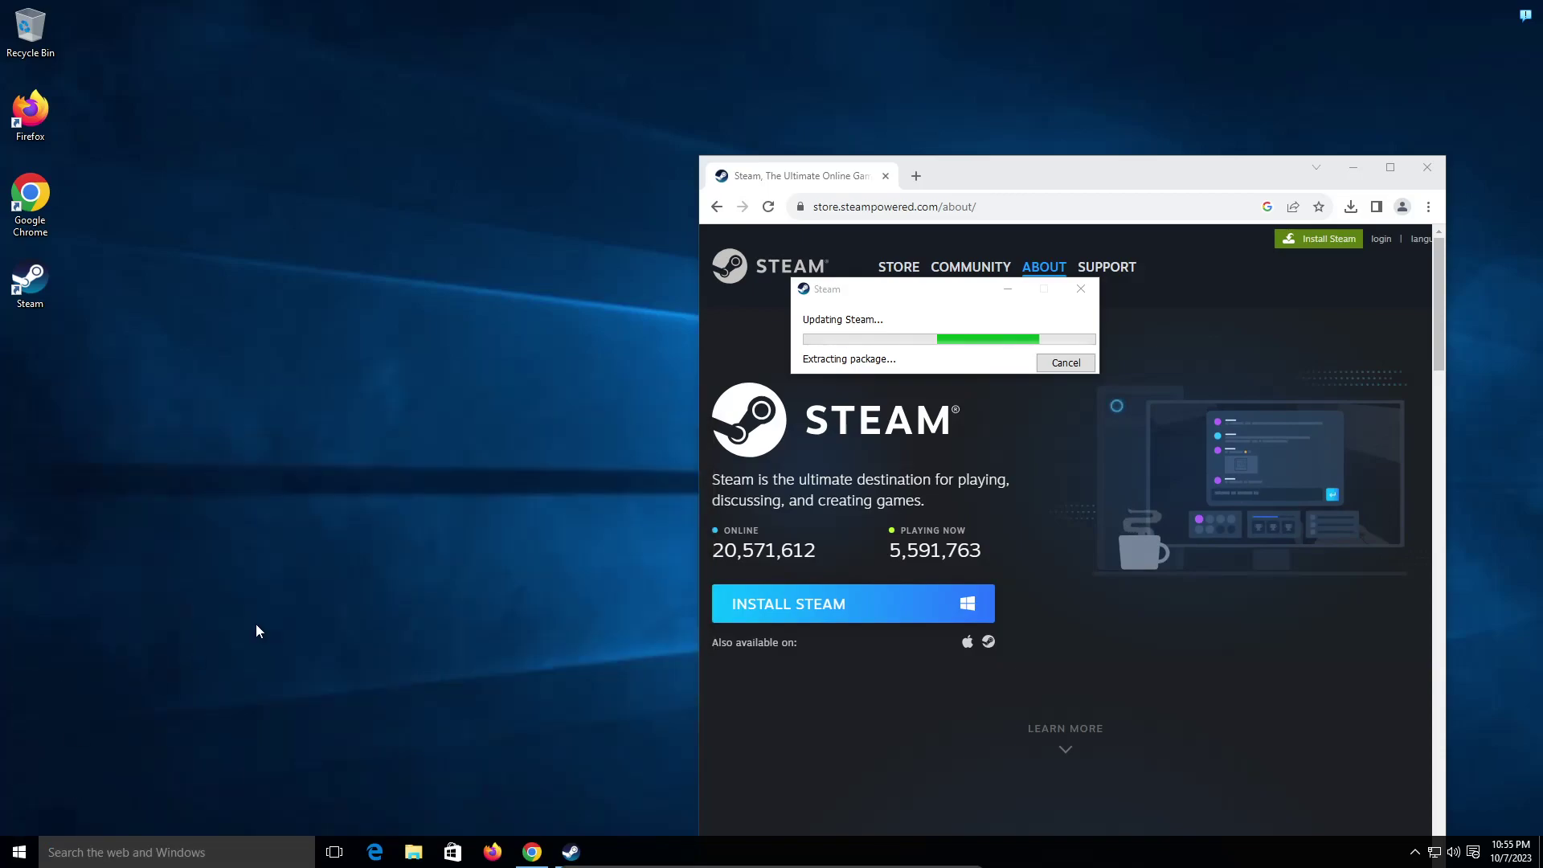
Search Google in a new Chrome tab for "does dx12 work on windows 10 1507" and look through the results
click(915, 176)
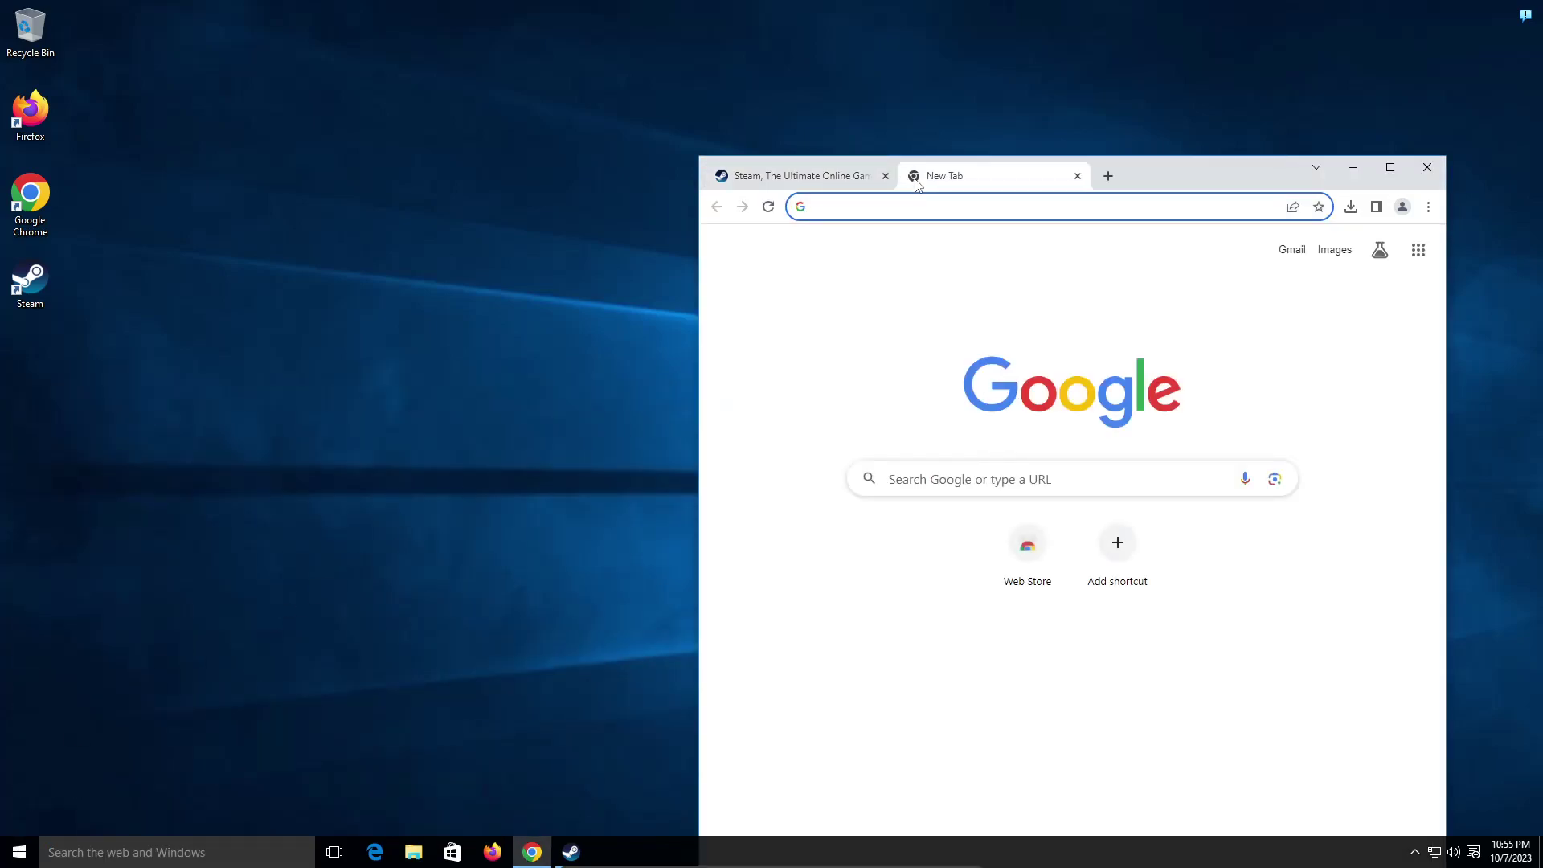
text(i)
key(BackSpace)
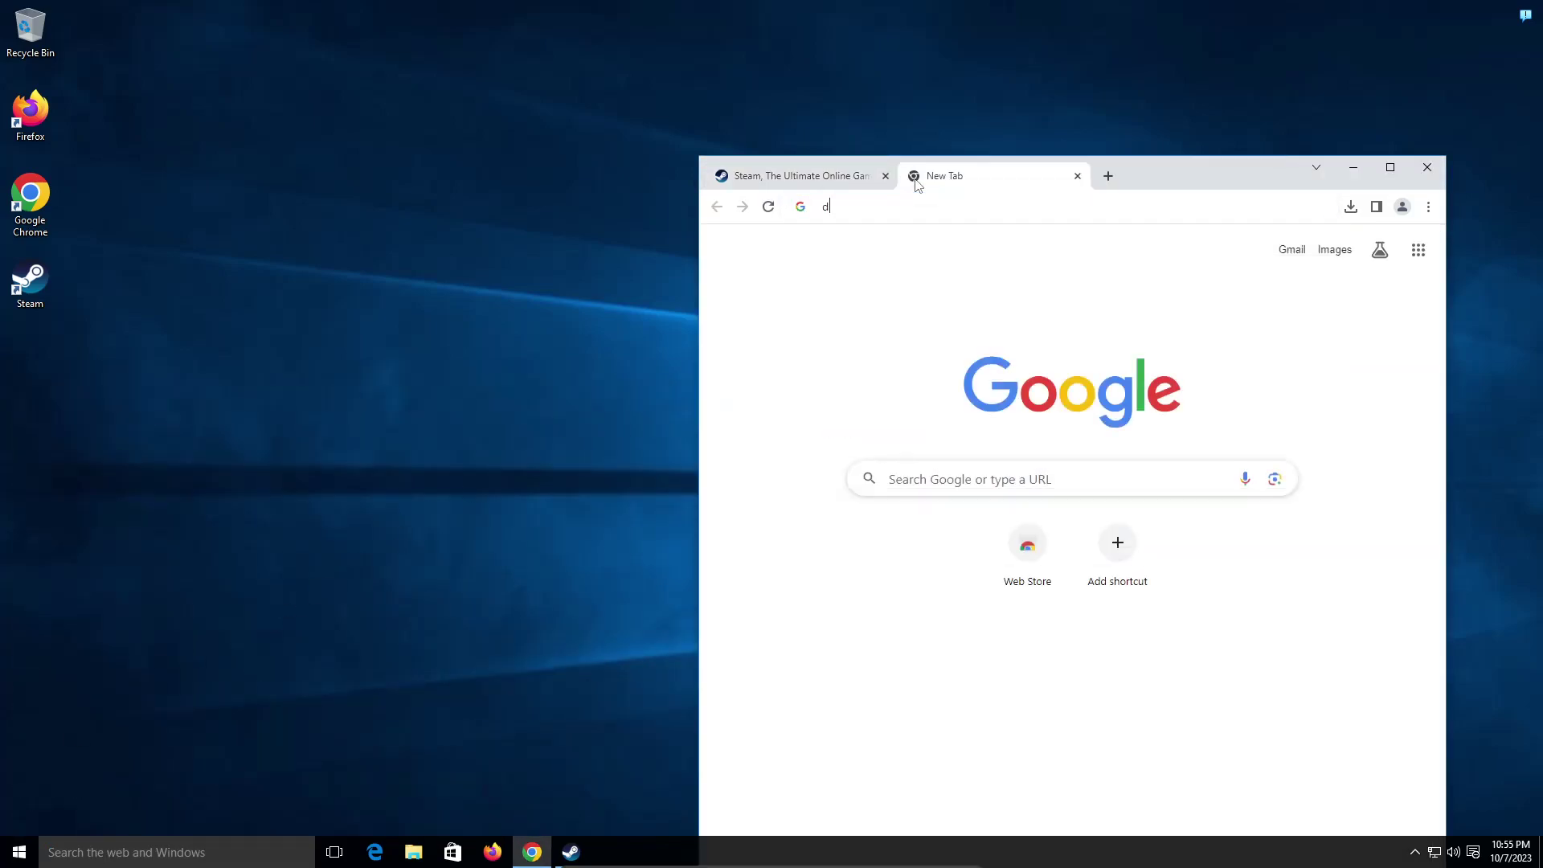
text(does dx12 work on windows 1)
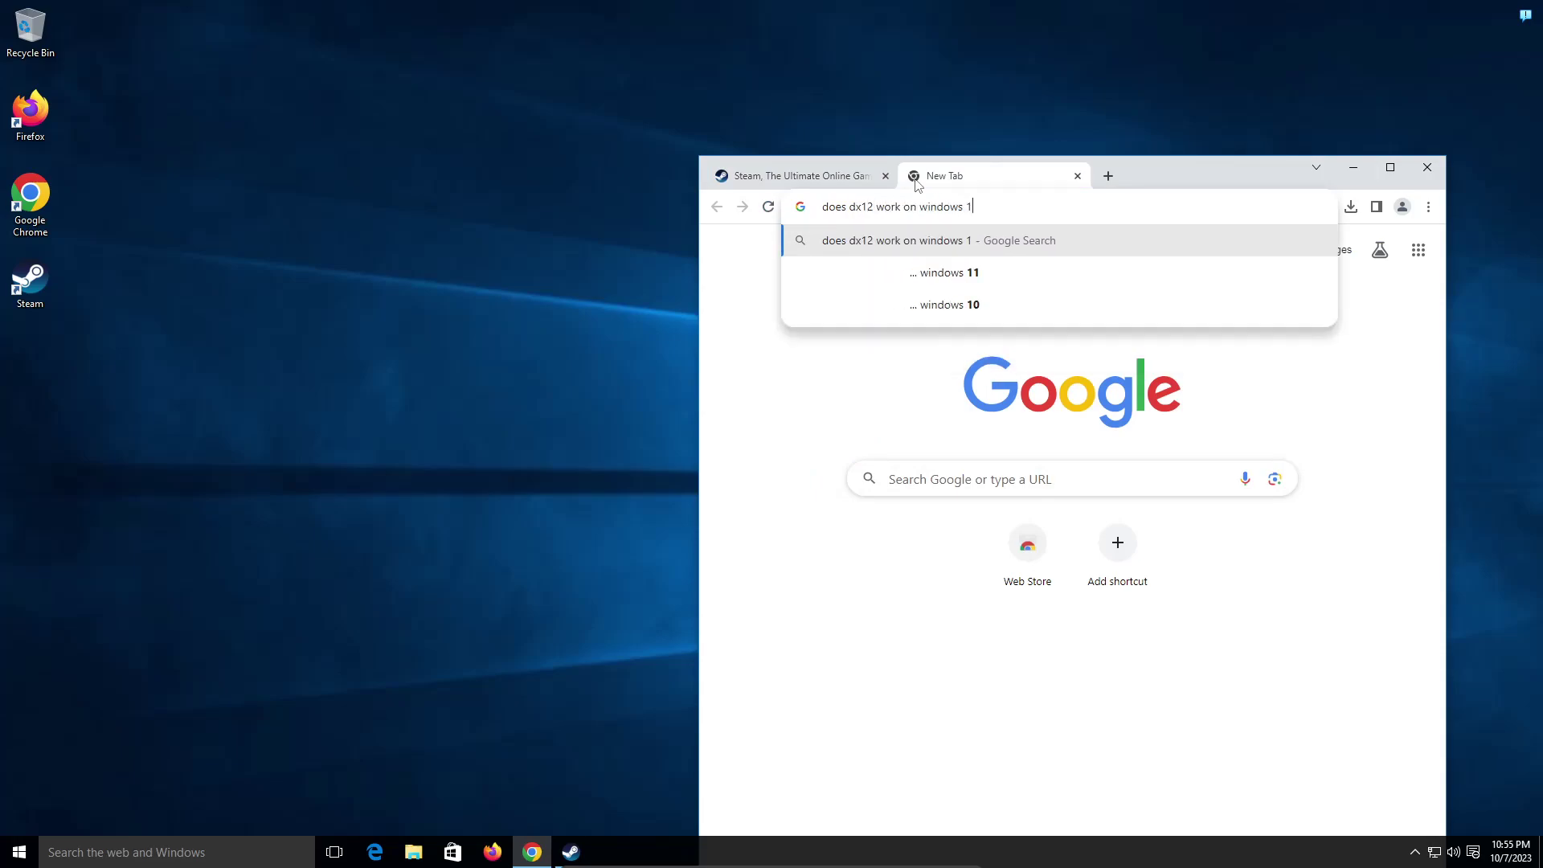
text(0 1507)
key(Return)
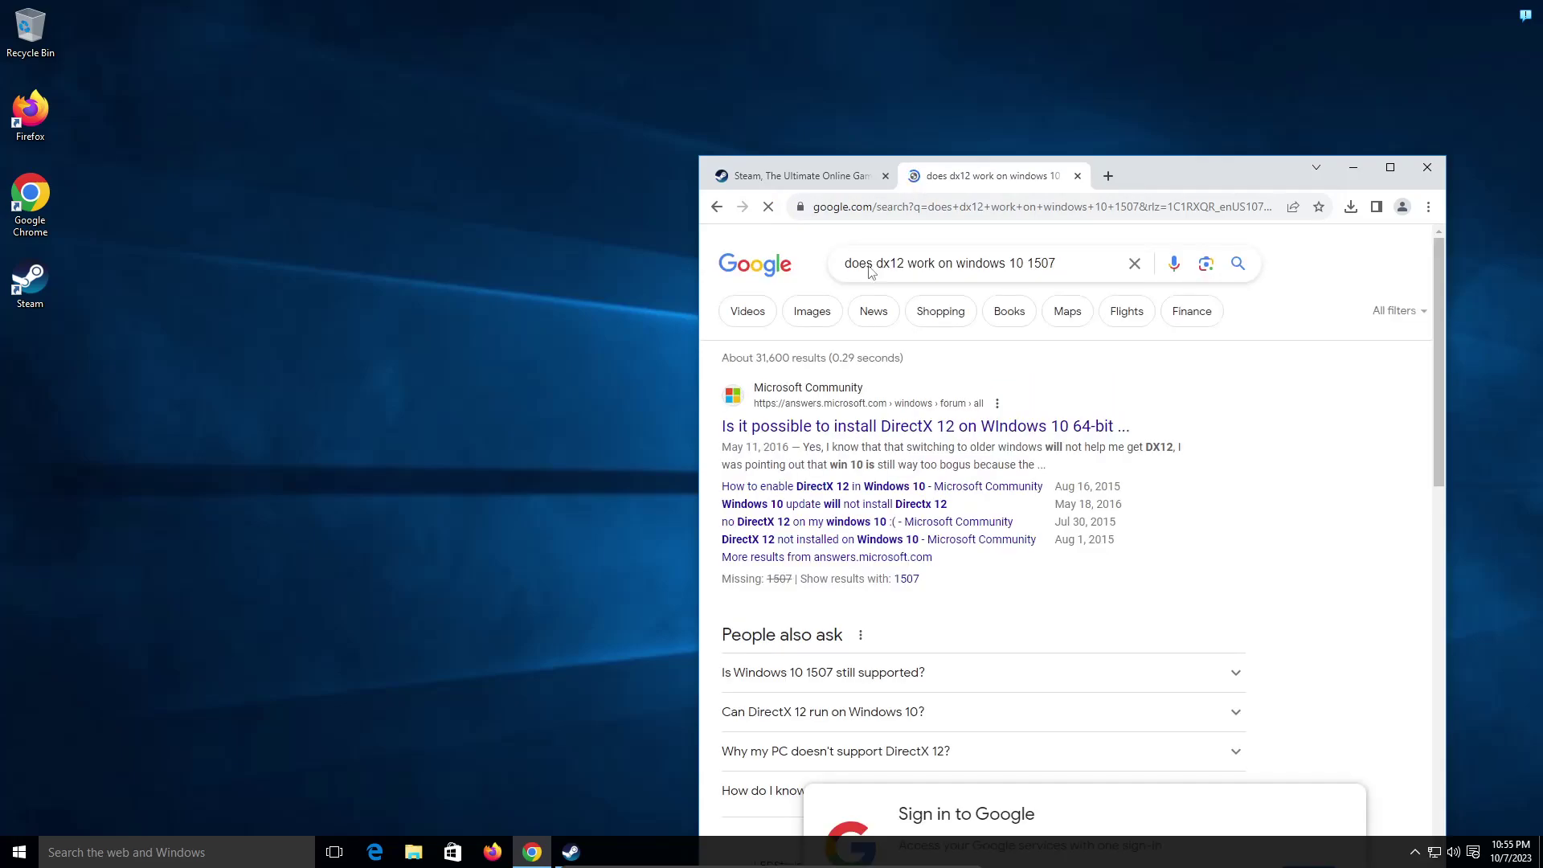
scroll(965, 498, down, 3)
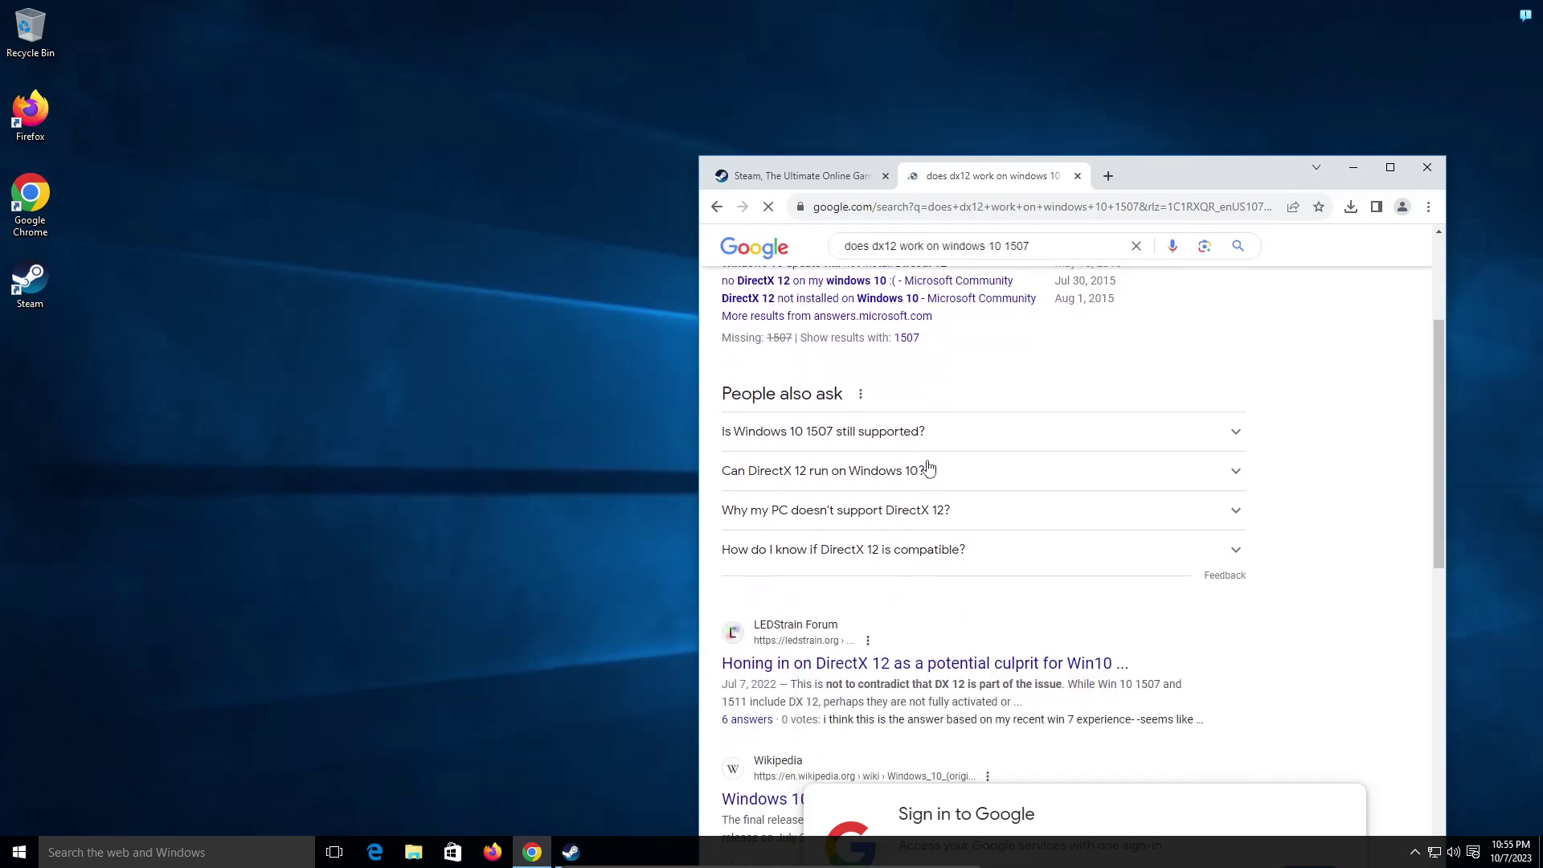
scroll(936, 470, down, 2)
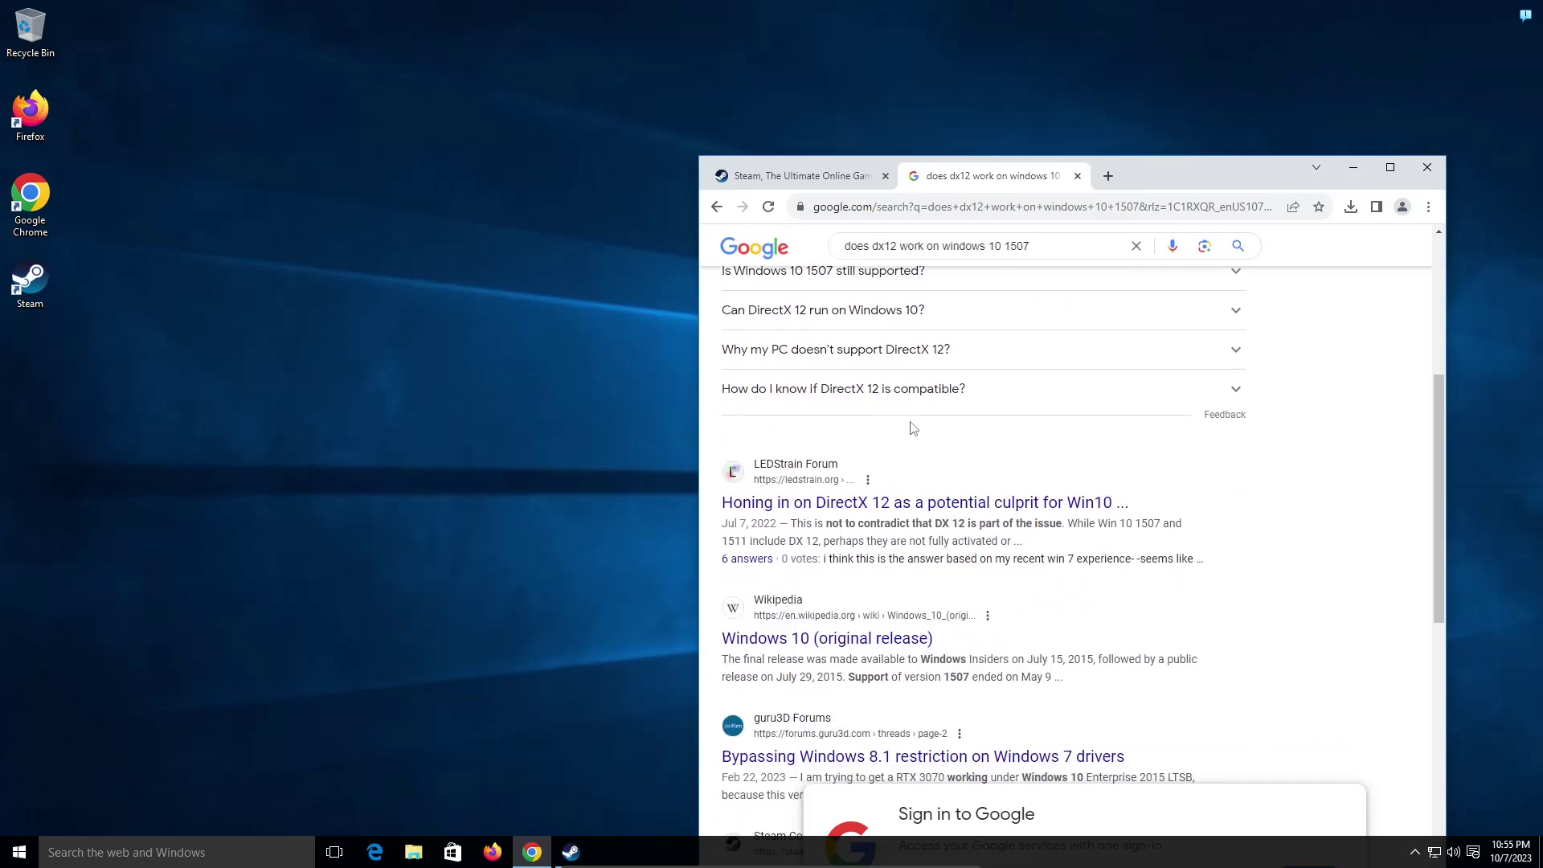
scroll(914, 427, down, 3)
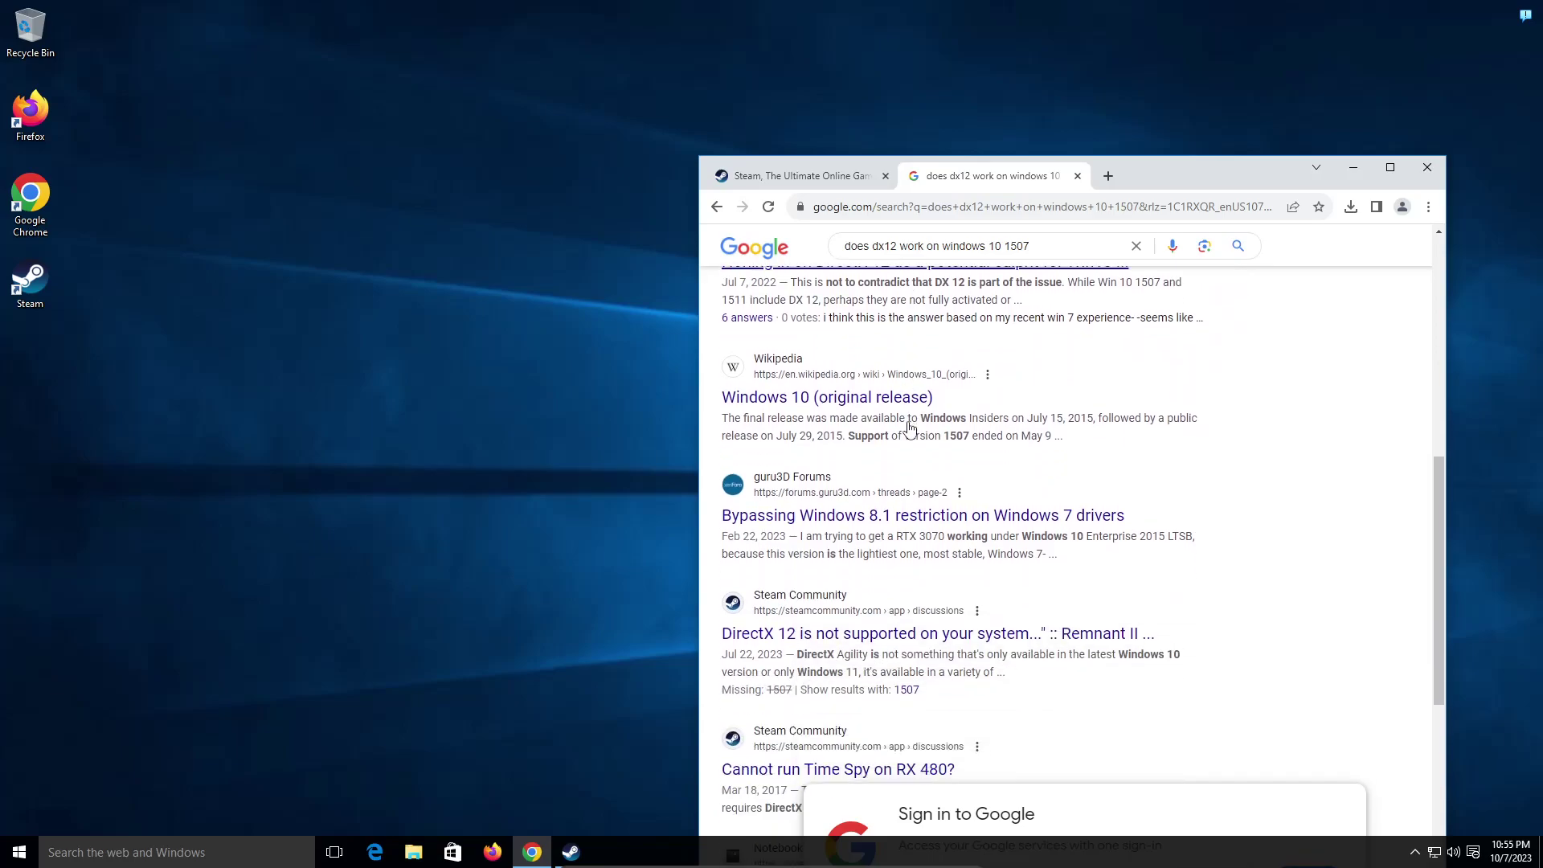
scroll(908, 422, down, 2)
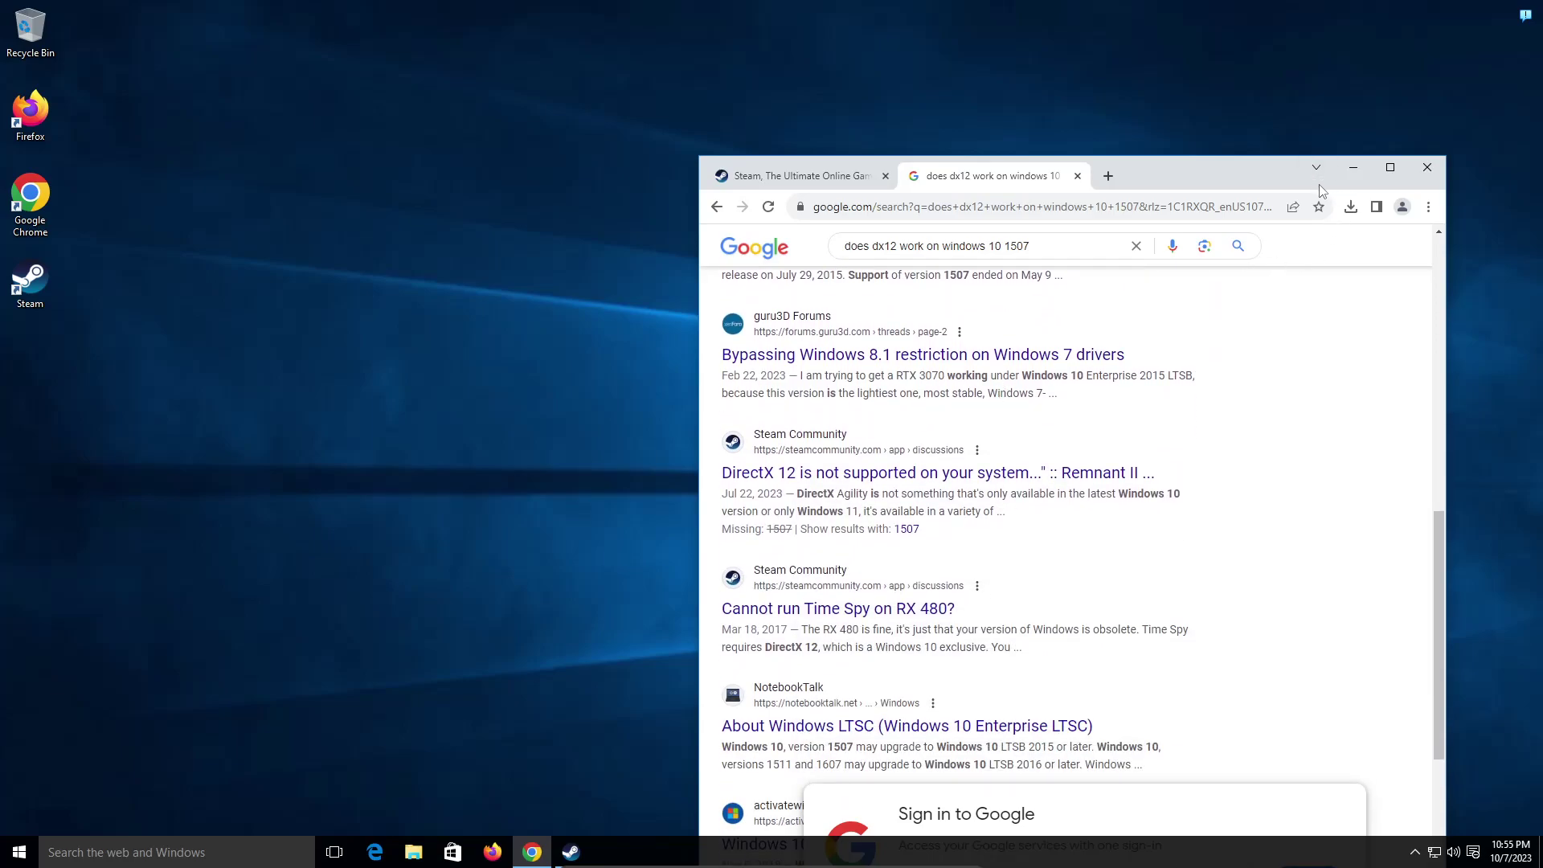
scroll(962, 611, down, 2)
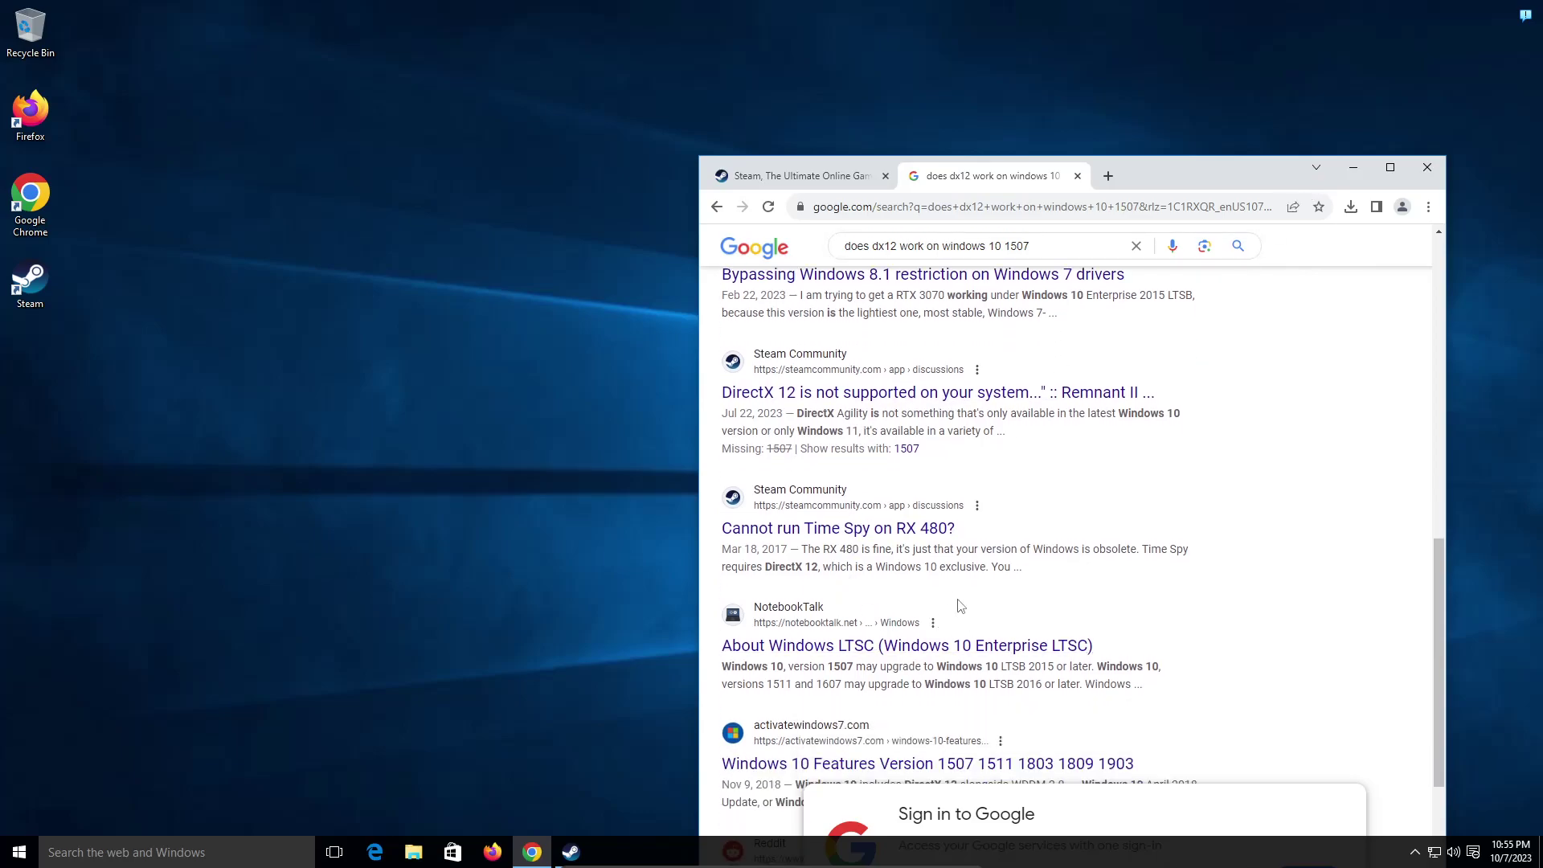
scroll(1044, 400, down, 1)
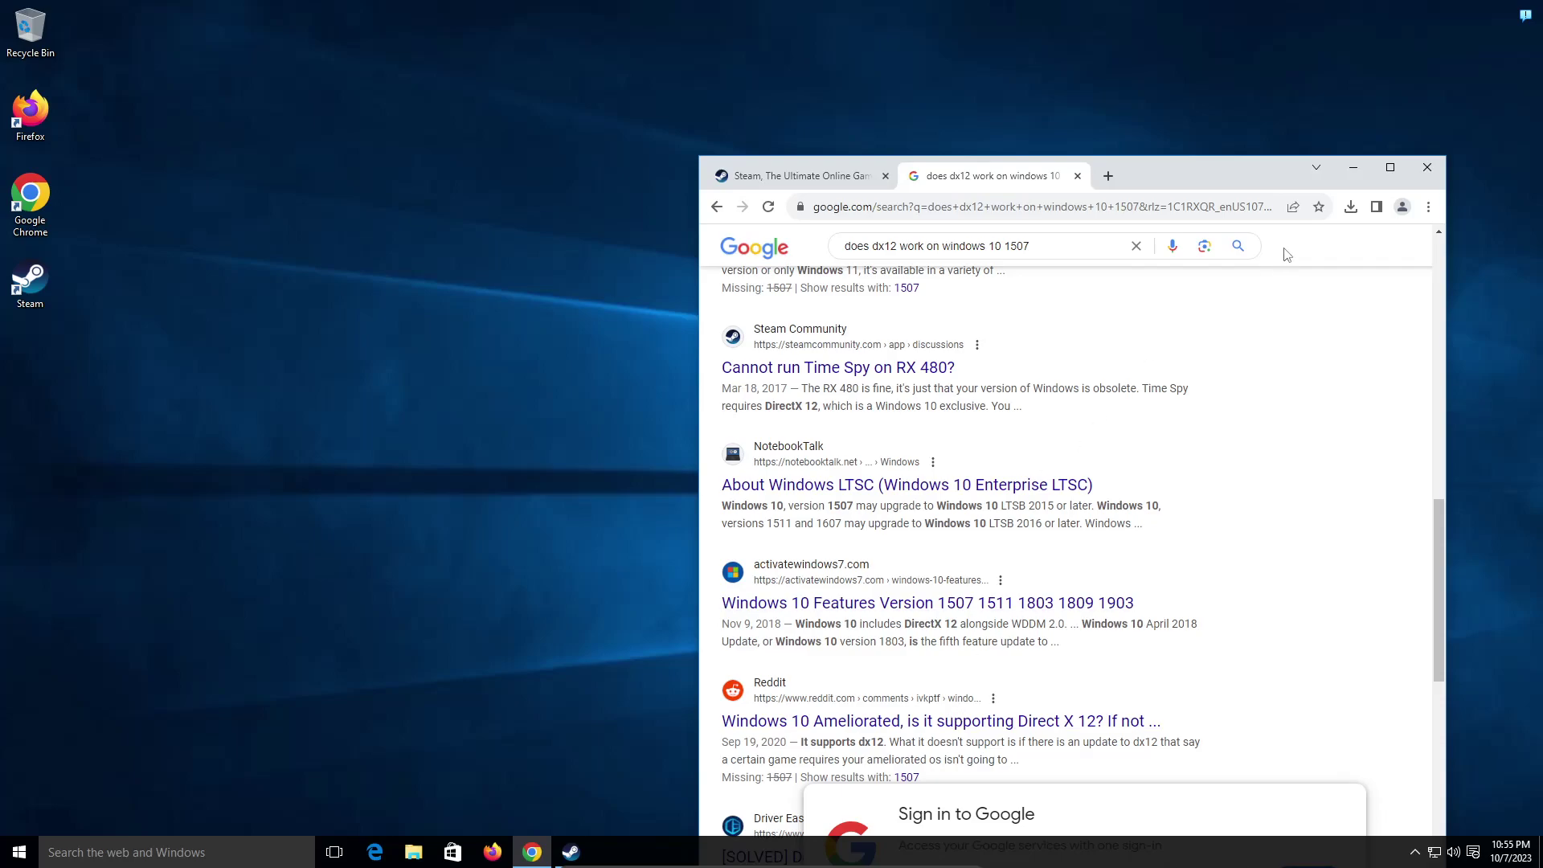
Minimize the Chrome window, reposition the Steam update window on the desktop, and move the Steam sign-in window higher
click(1350, 171)
drag(920, 282, 1012, 297)
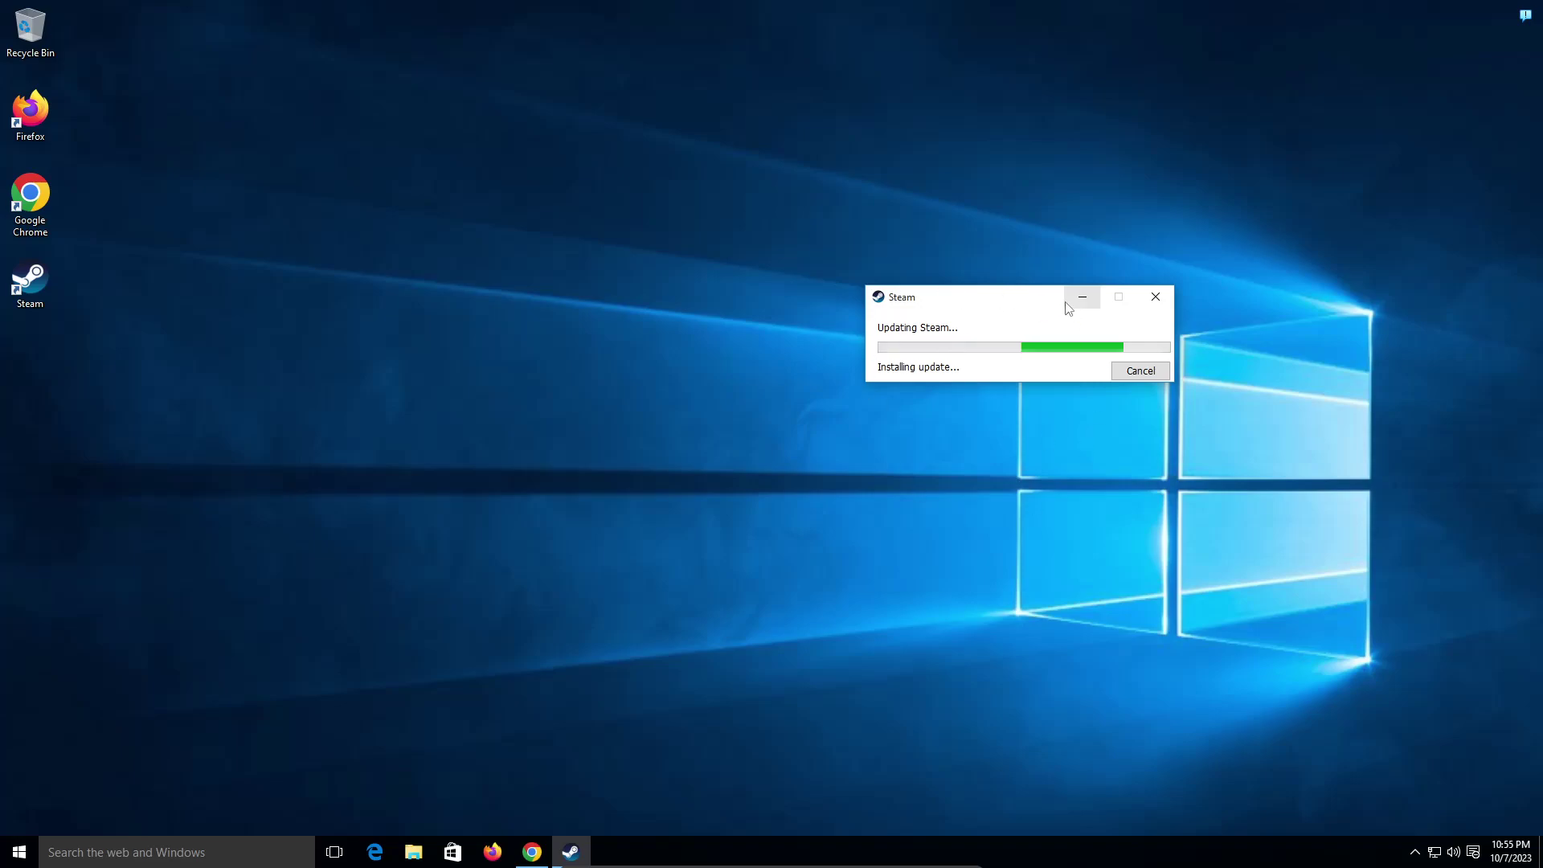
mouse_move(1061, 302)
mouse_down()
mouse_move(879, 407)
mouse_move(1060, 332)
mouse_up()
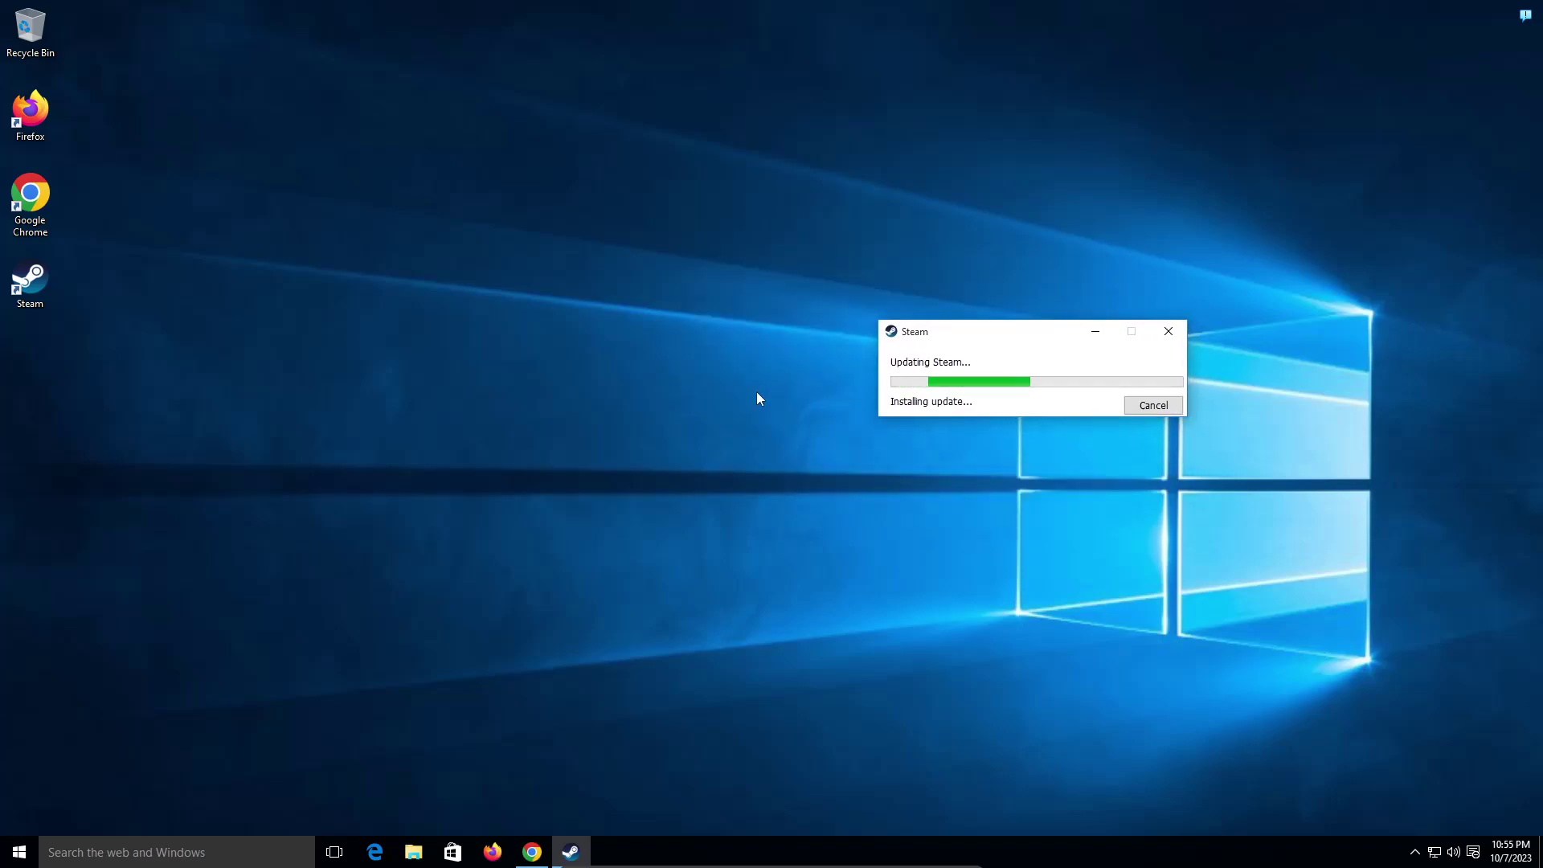
right_click(688, 275)
click(631, 241)
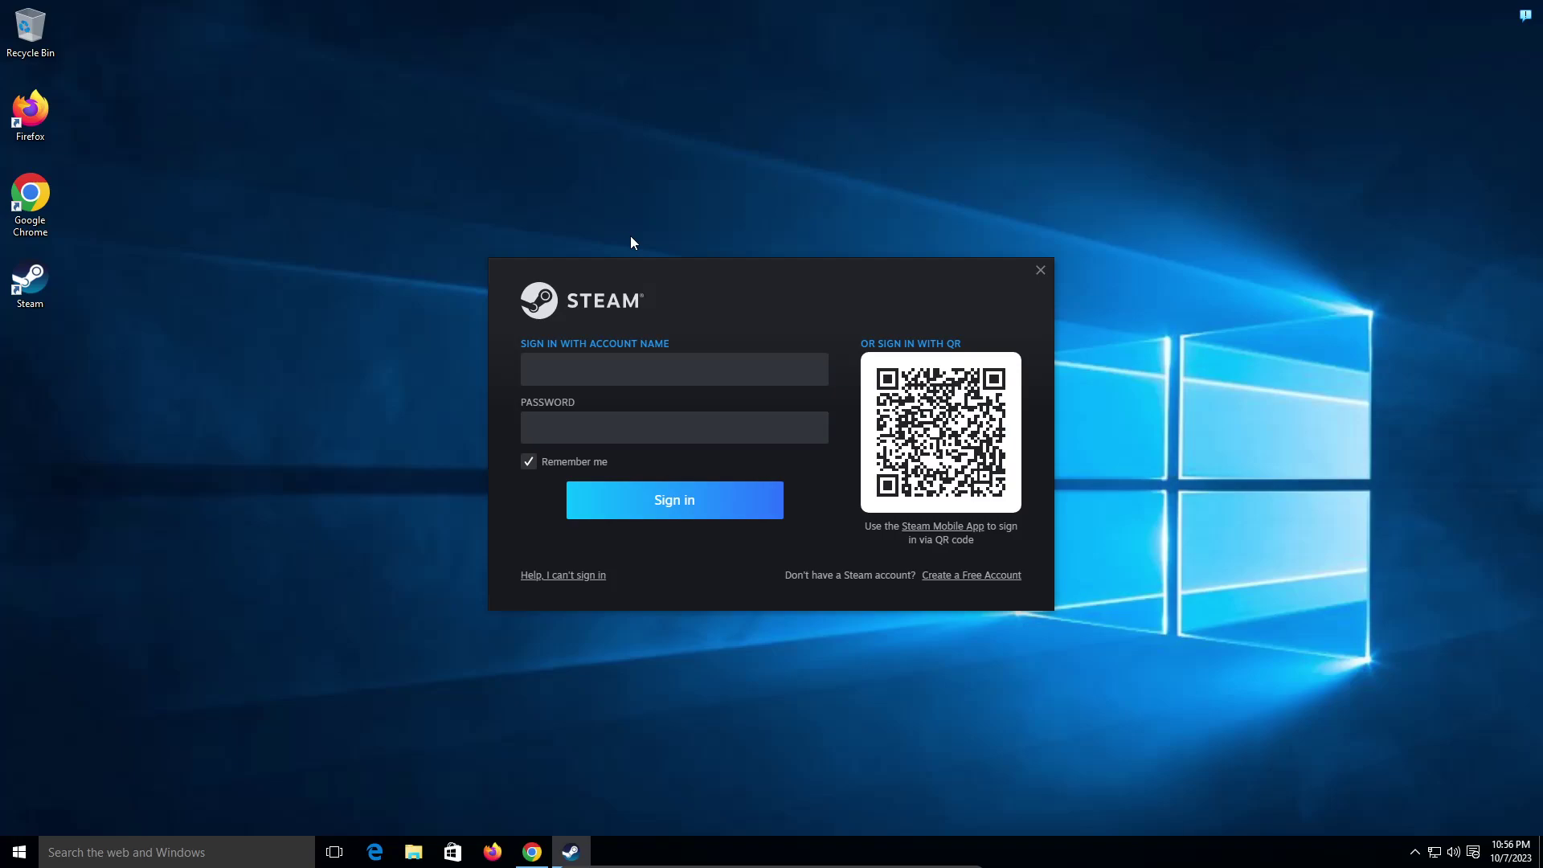
drag(903, 289, 974, 191)
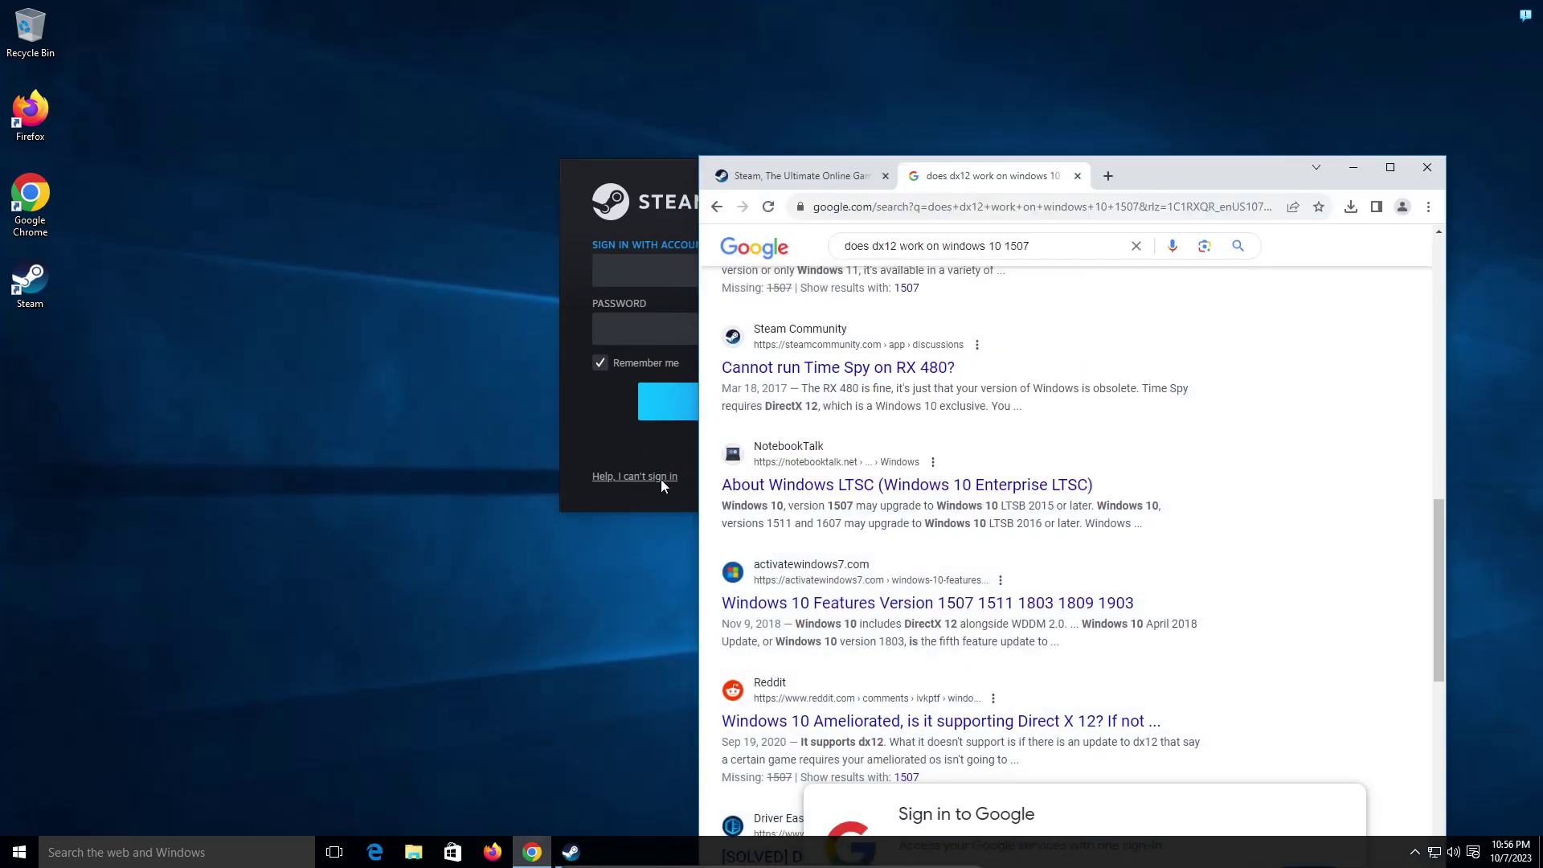
Open discord.com in a new Chrome tab, maximize the window, and download DiscordSetup.exe for Windows
click(532, 851)
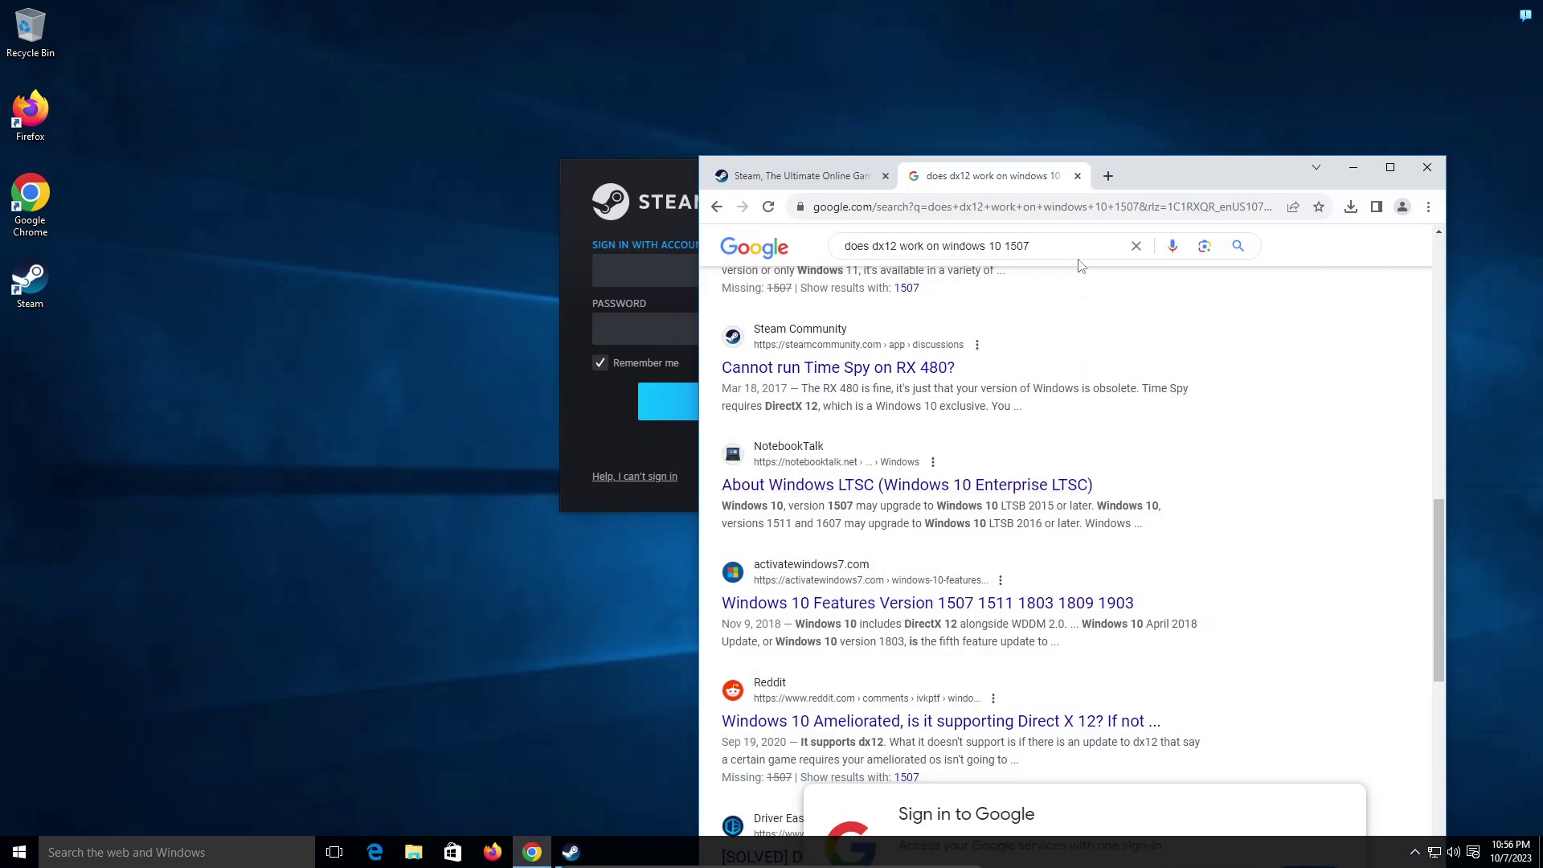
click(1108, 176)
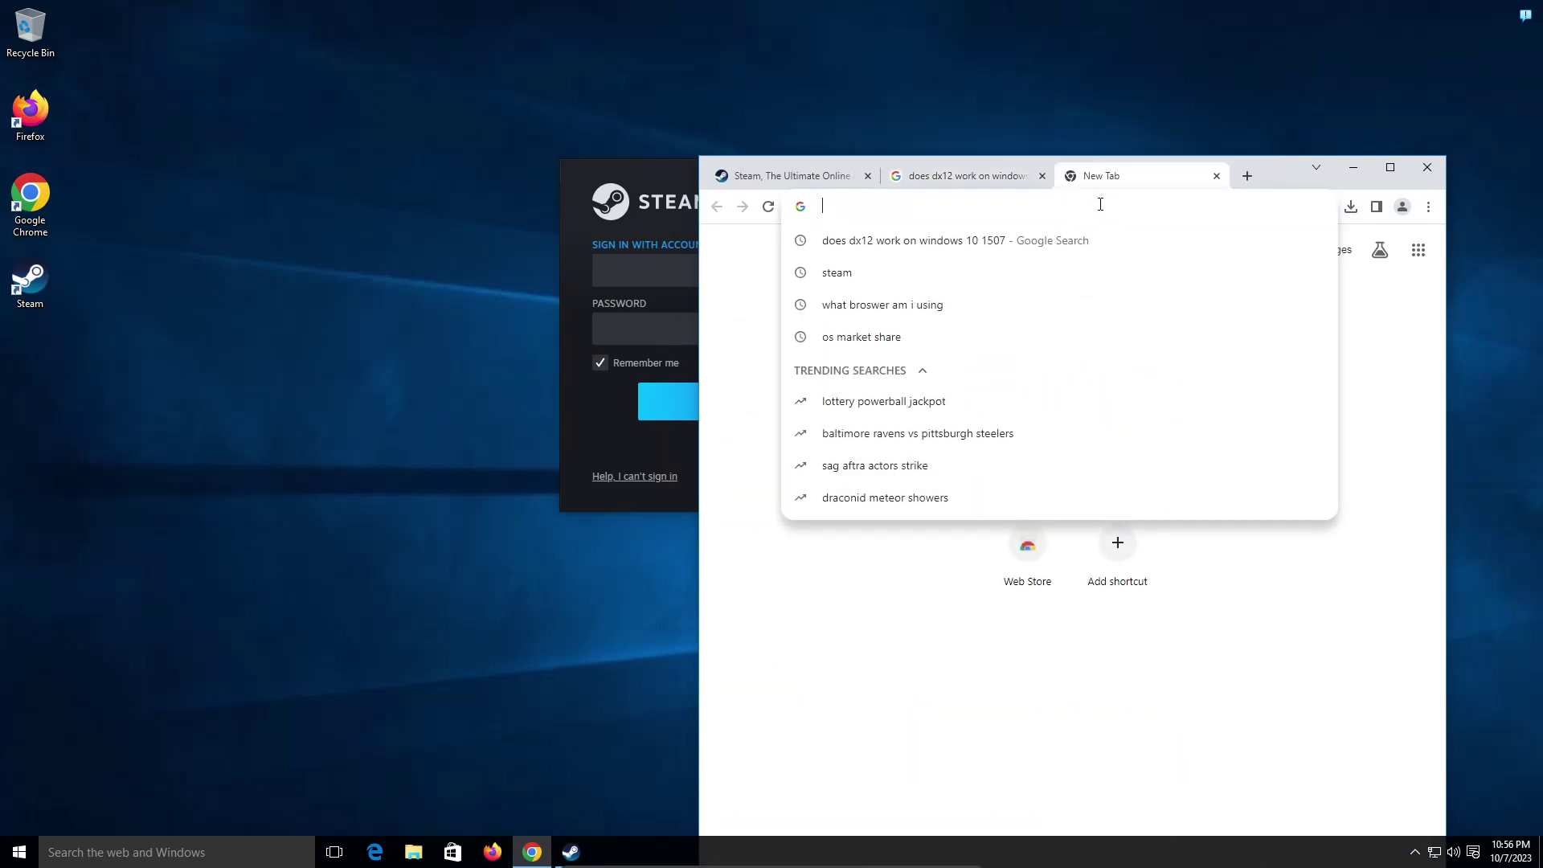
text(disc)
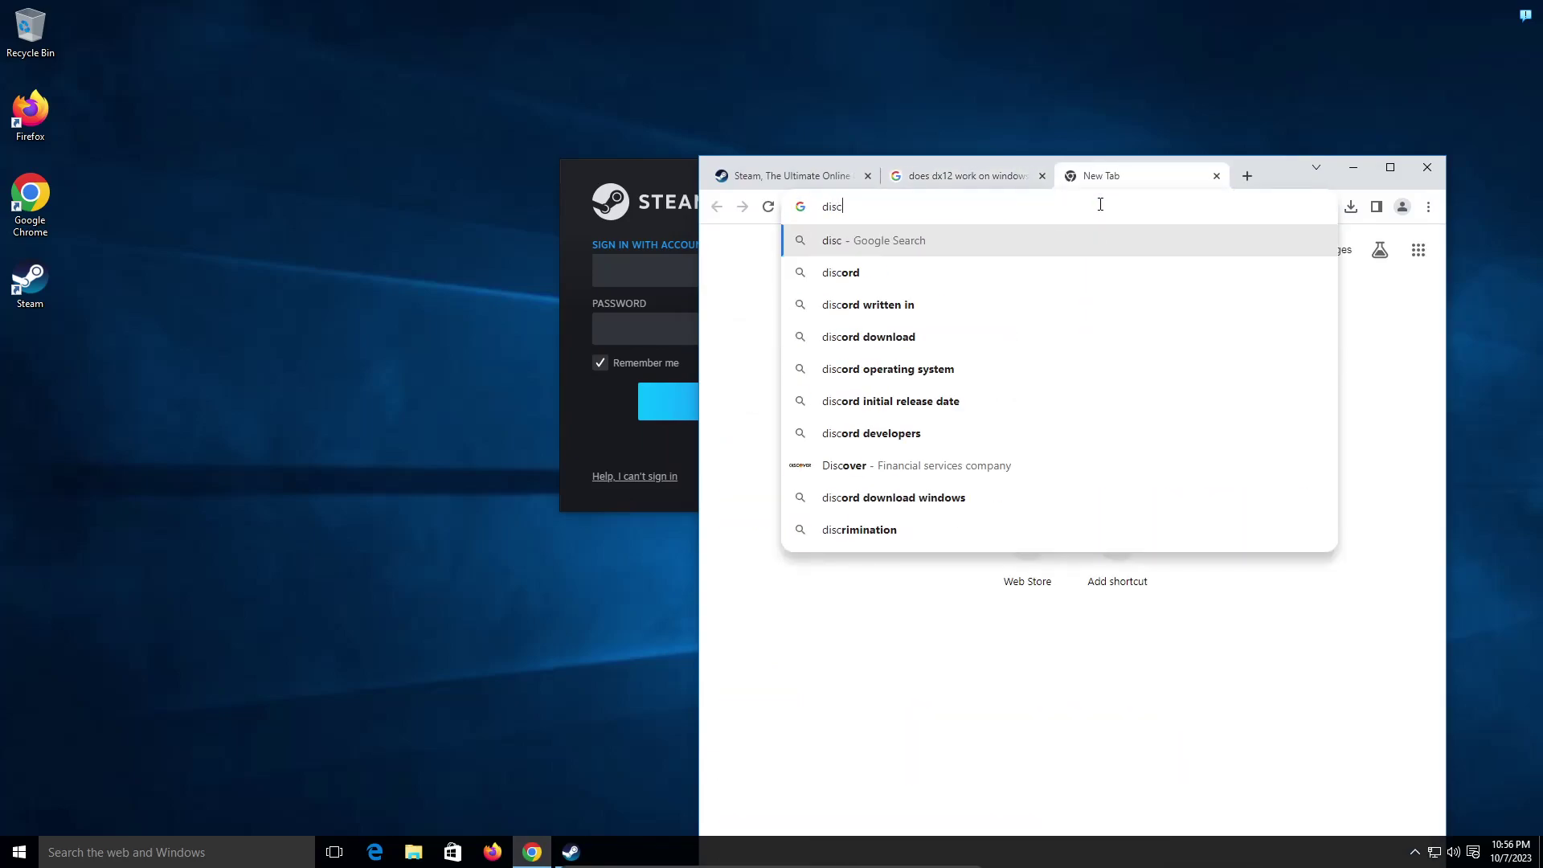
text(or)
key(Return)
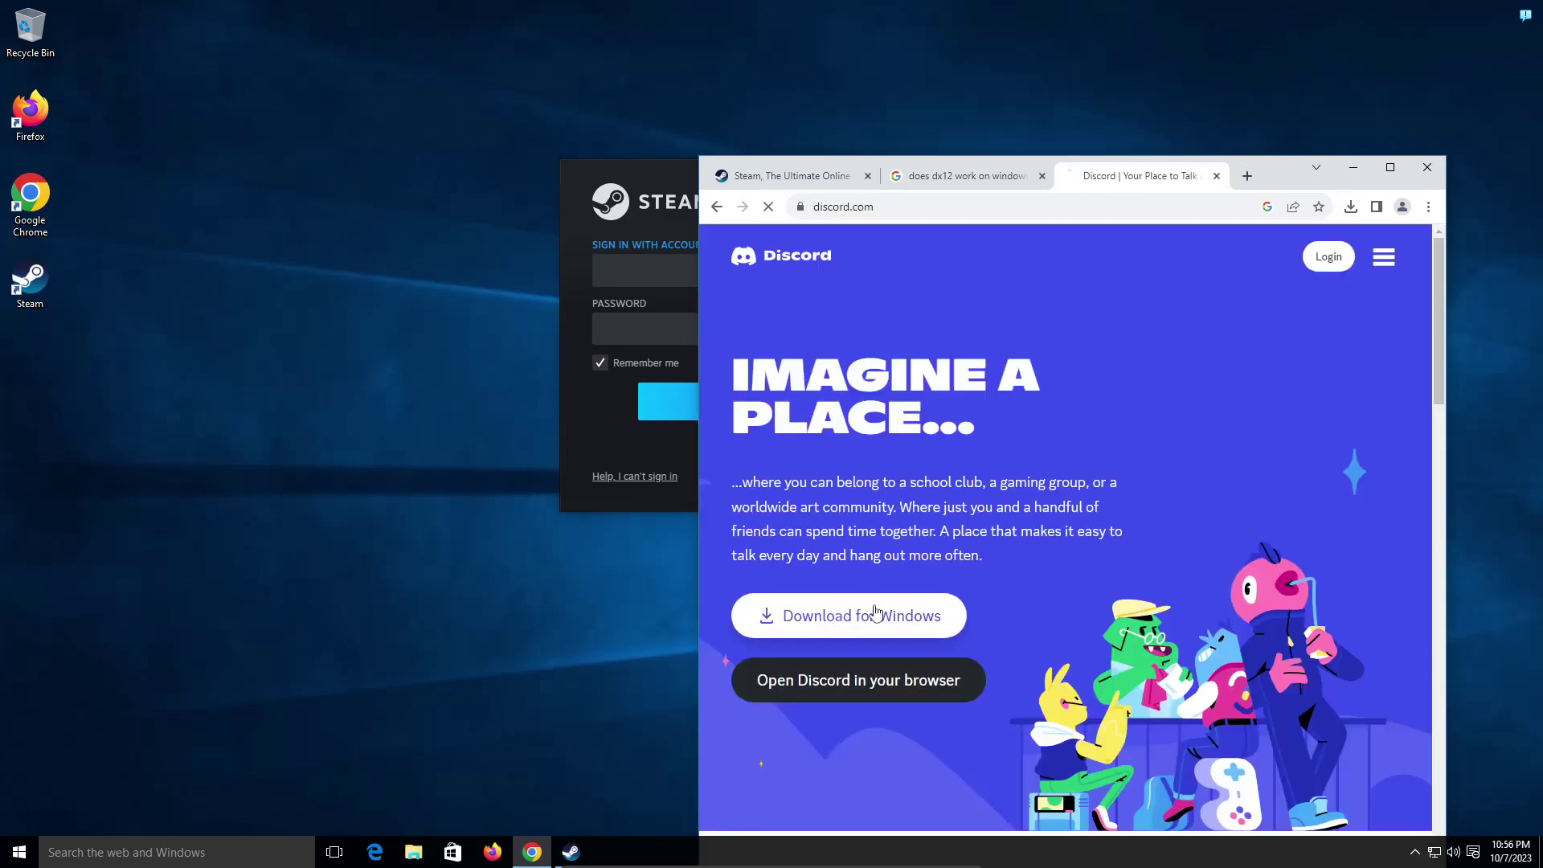
click(1390, 167)
click(1447, 44)
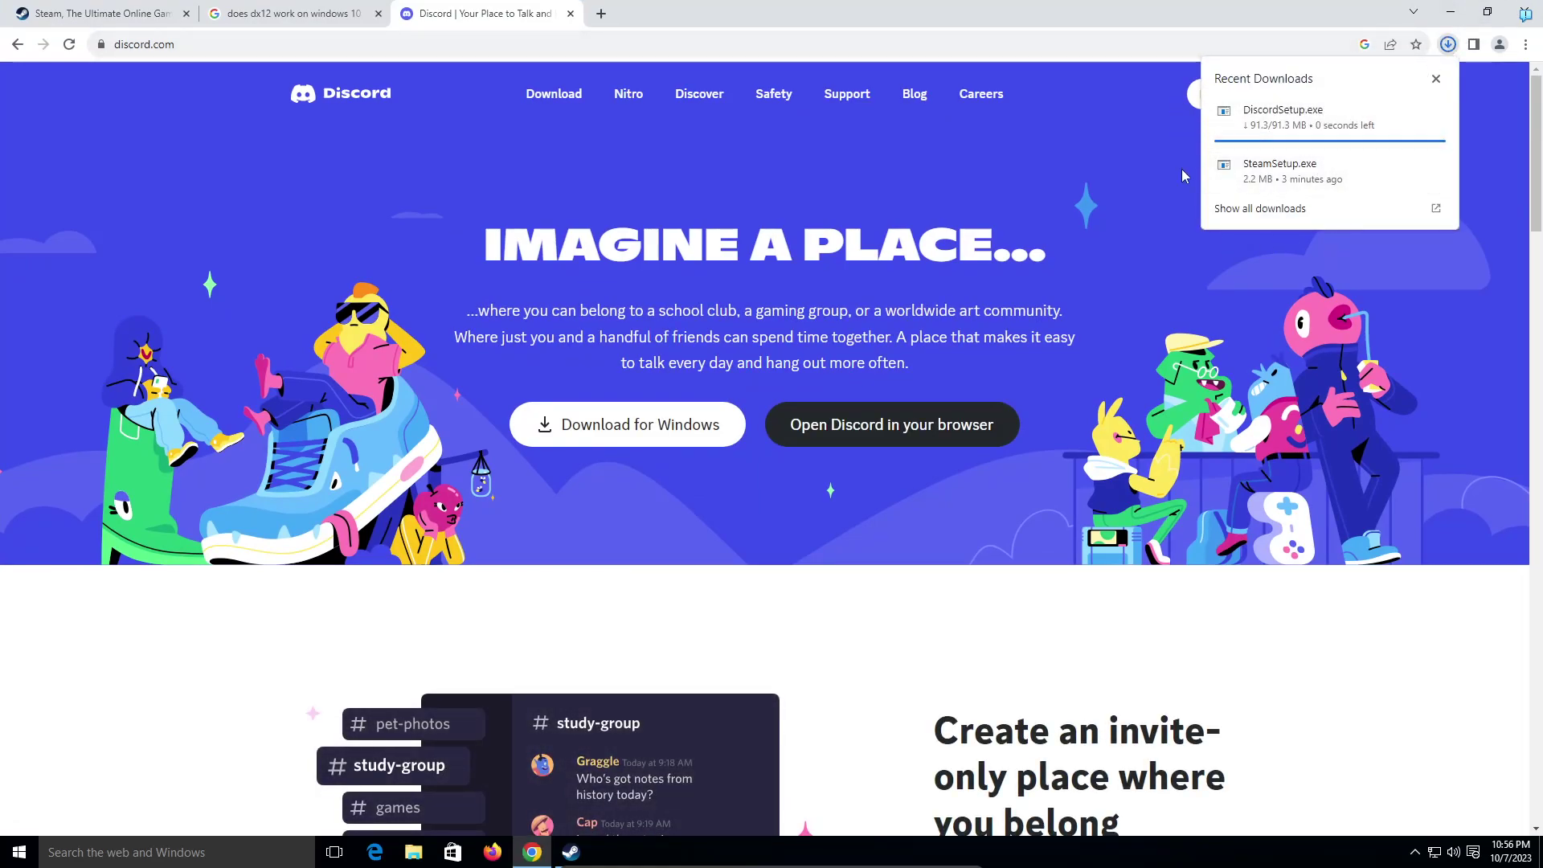
Run the downloaded DiscordSetup.exe and restore the Chrome window to a smaller size while Discord installs
click(1447, 44)
click(1278, 122)
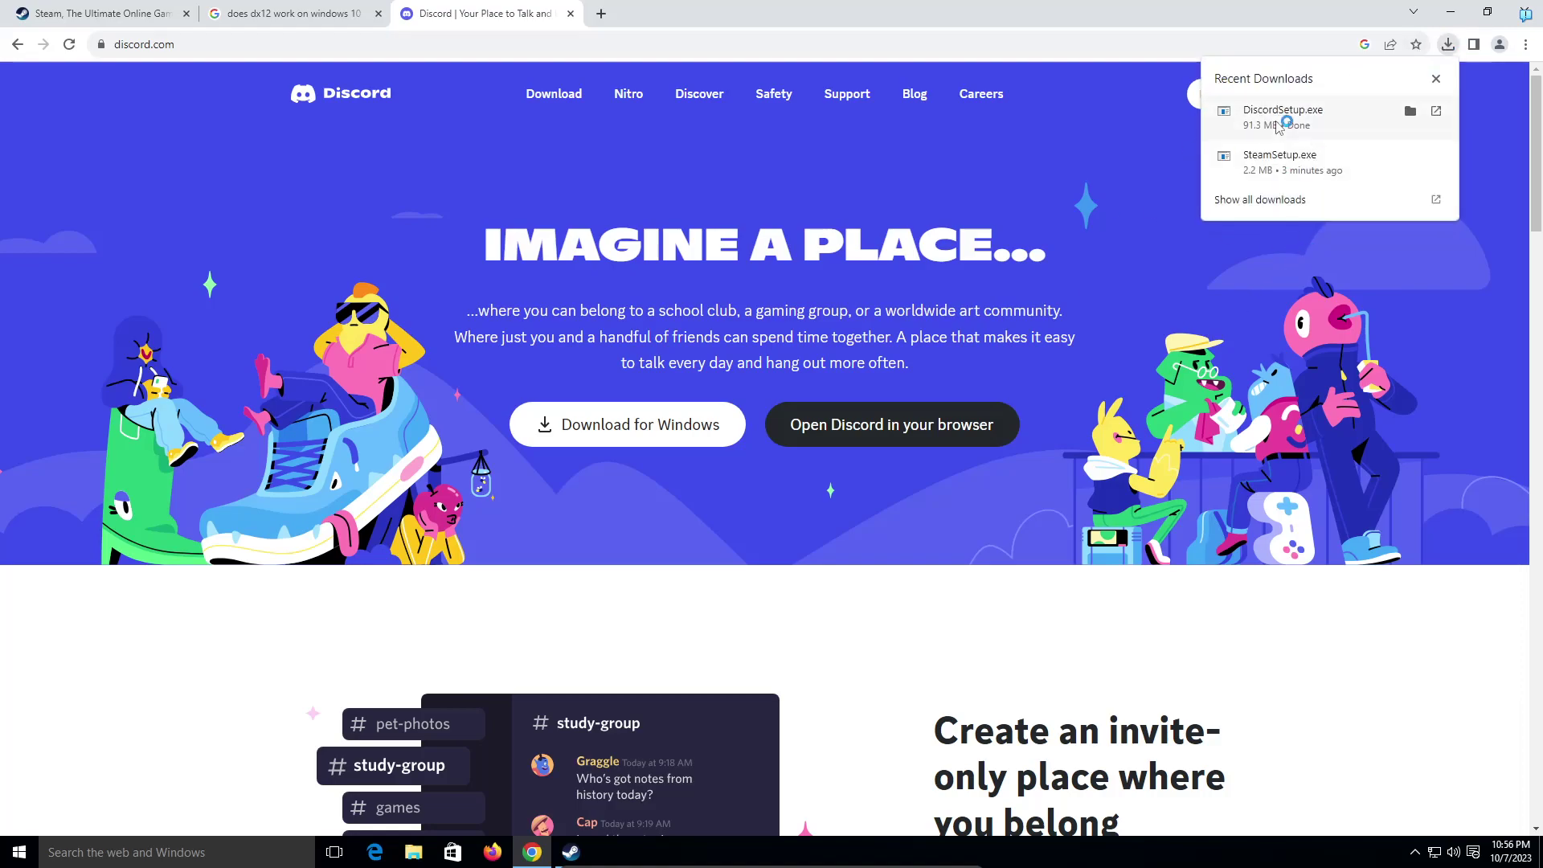
key(super+Down)
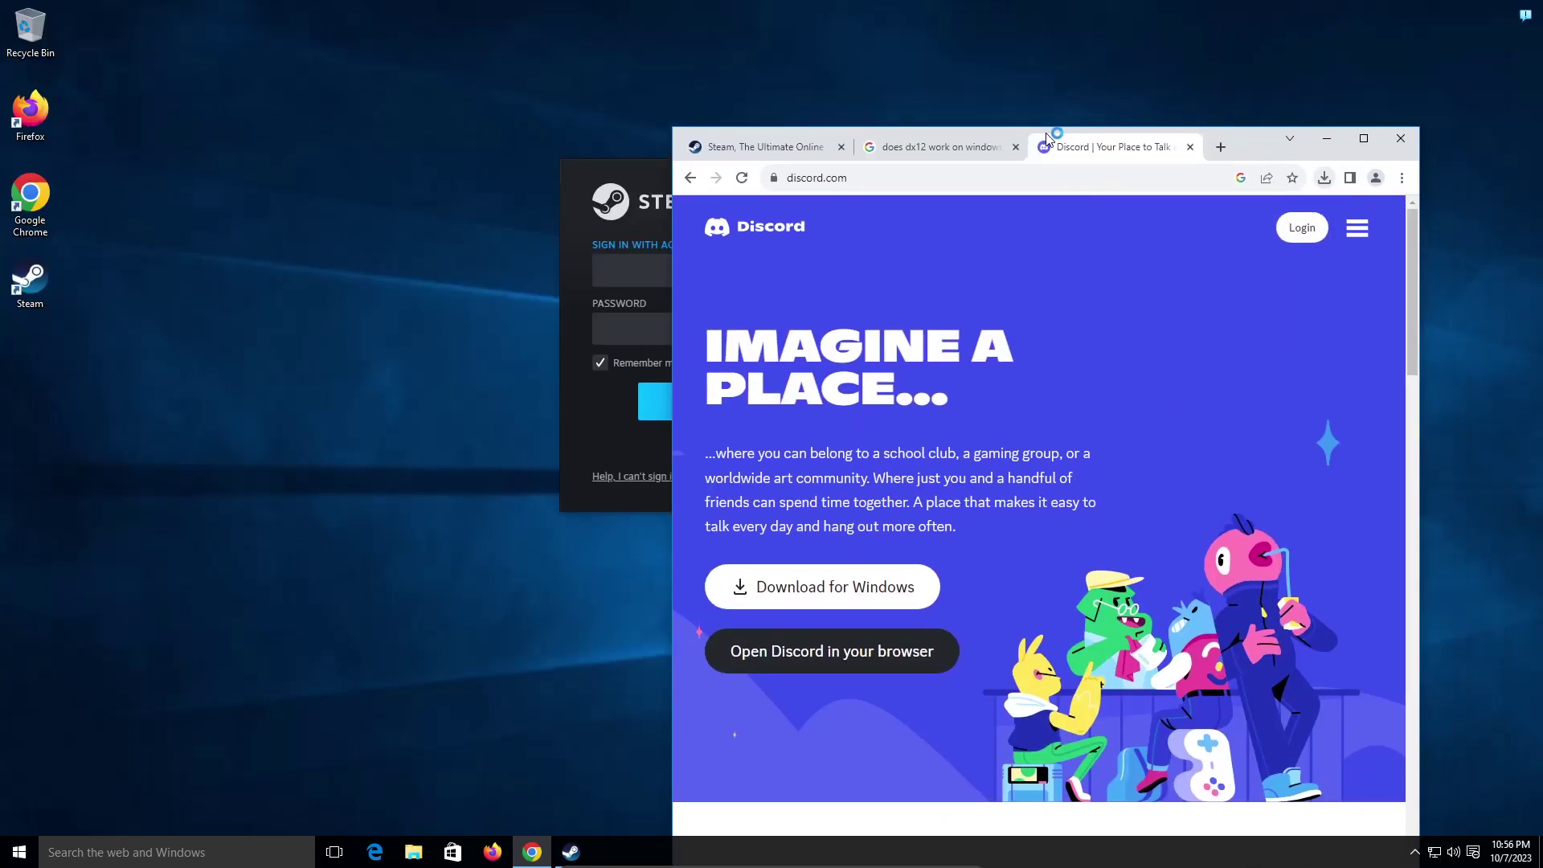
click(1292, 105)
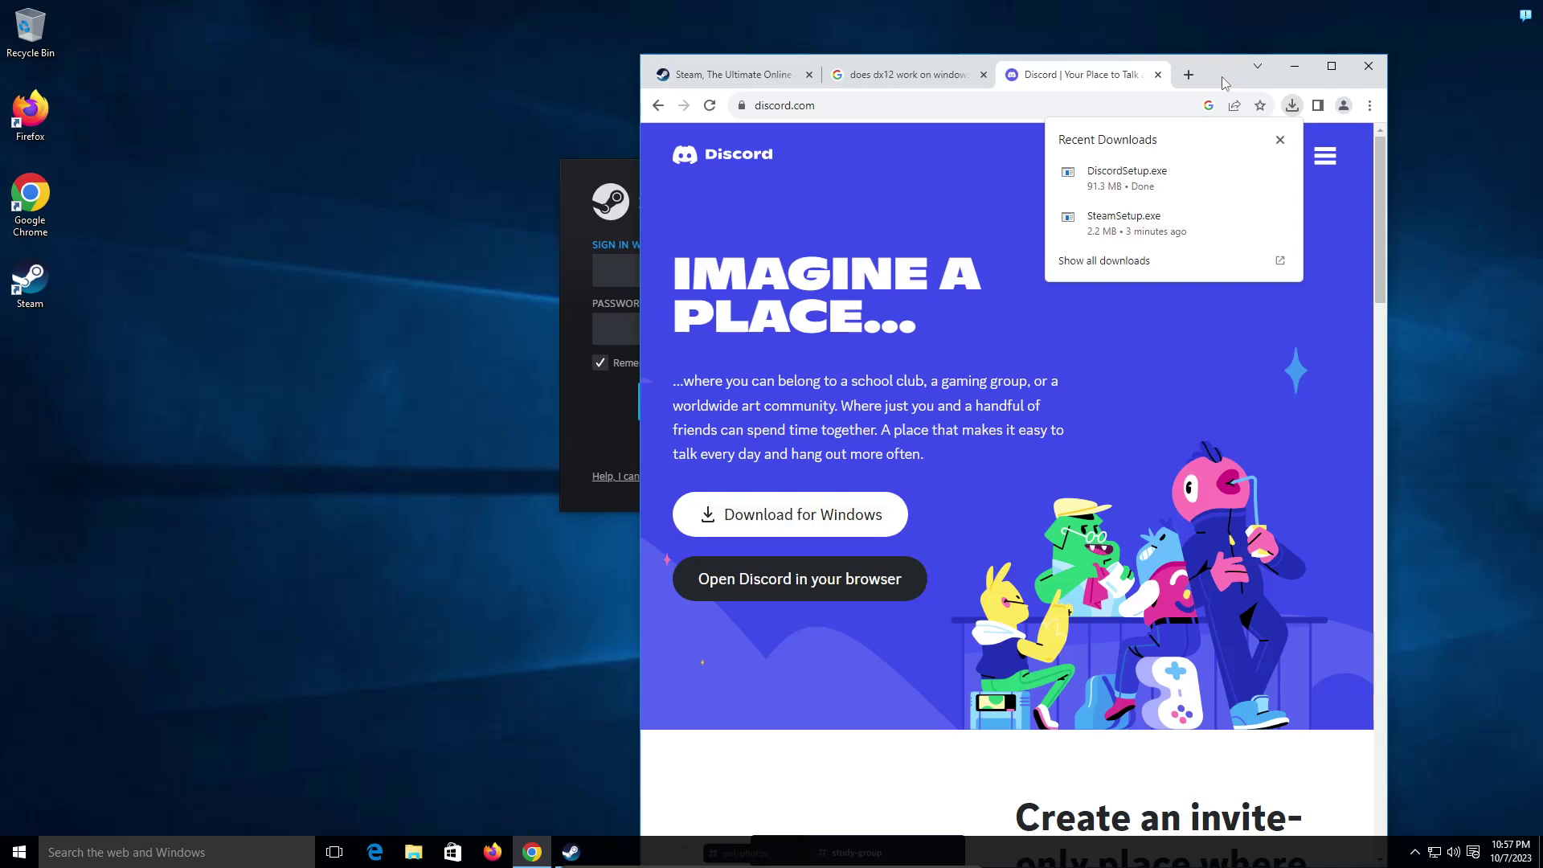
click(1289, 106)
mouse_move(609, 856)
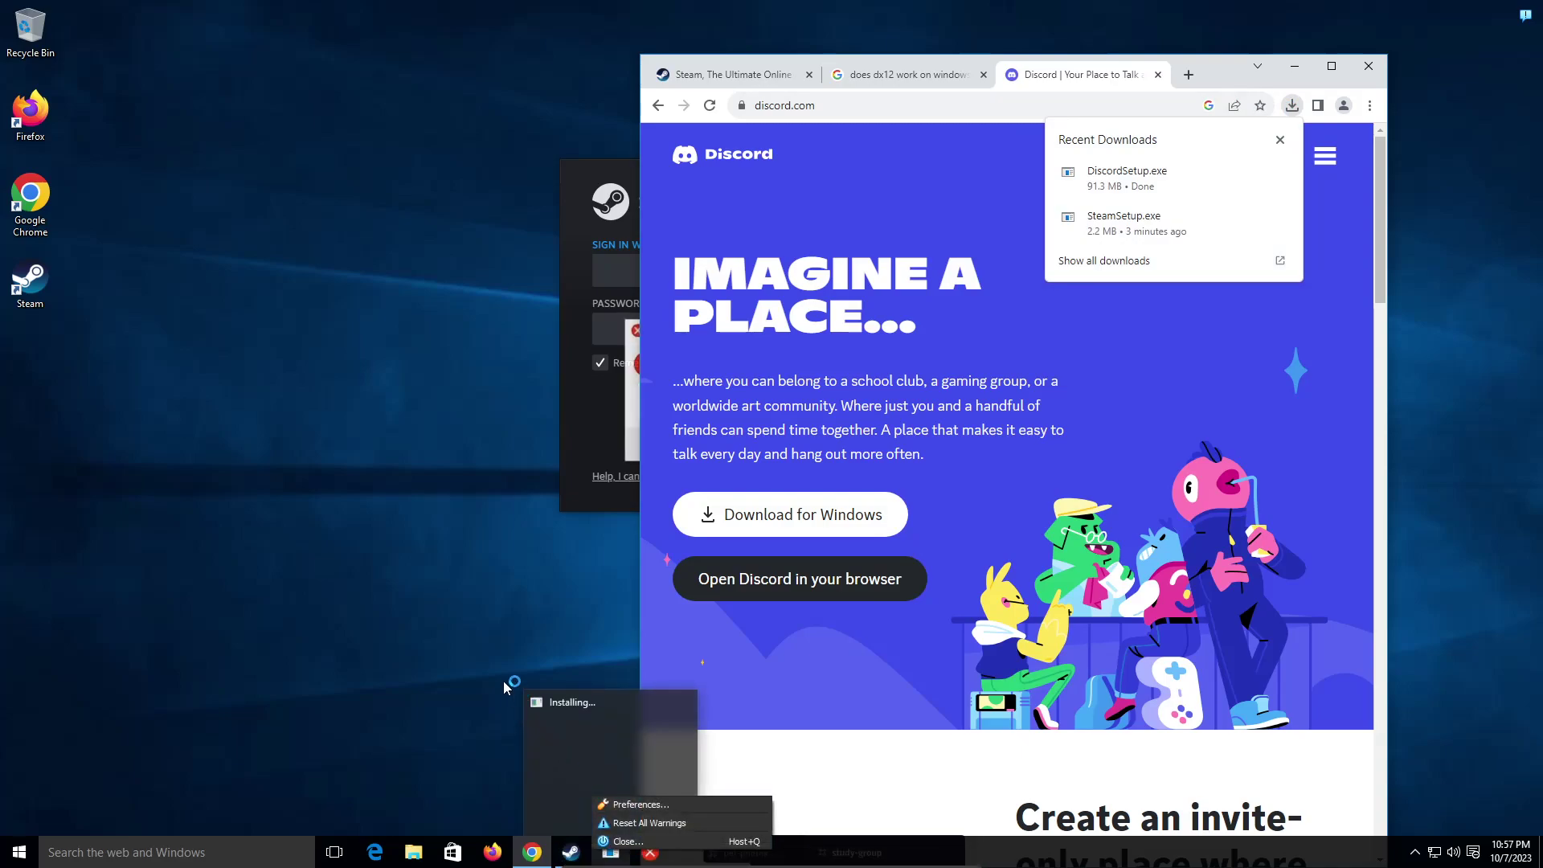
click(643, 854)
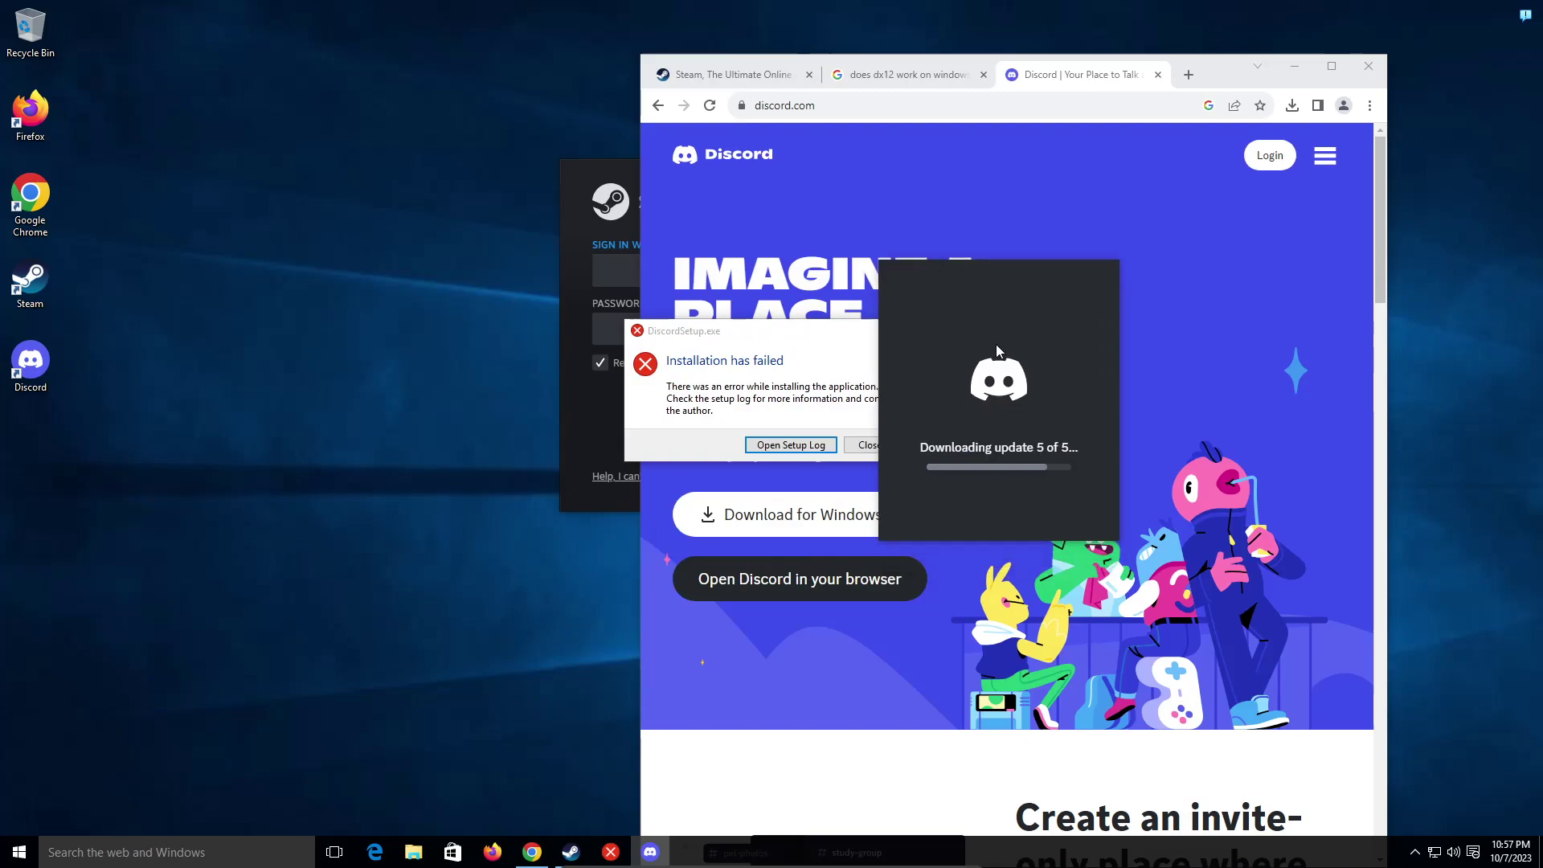
Dismiss the DiscordSetup.exe installation error and the app-choice dialog, and move the Discord window lower on the desktop
drag(771, 331, 617, 320)
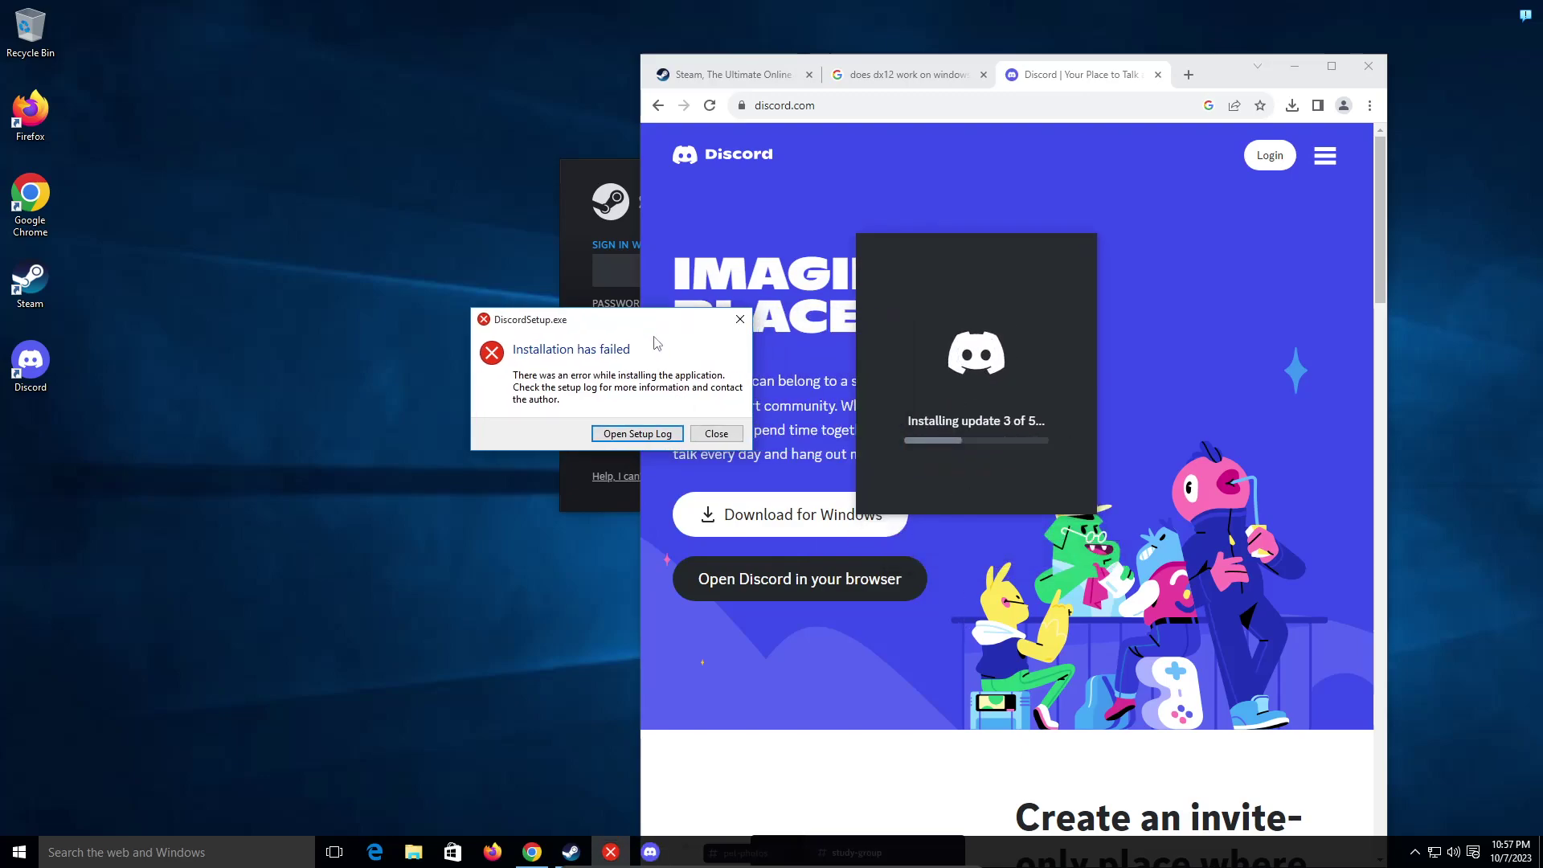
click(739, 321)
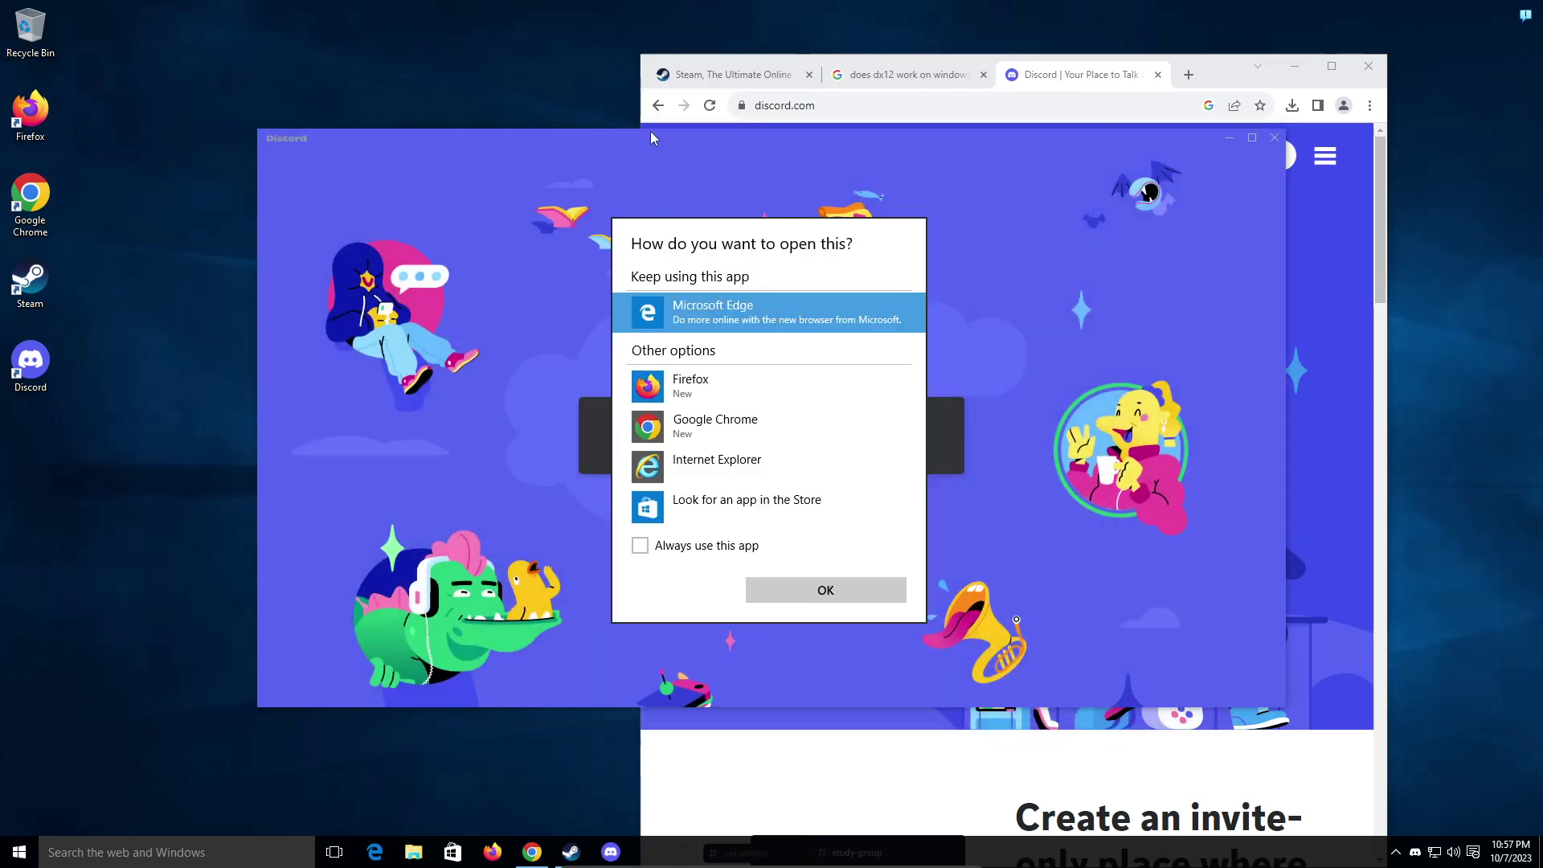
drag(780, 137, 678, 210)
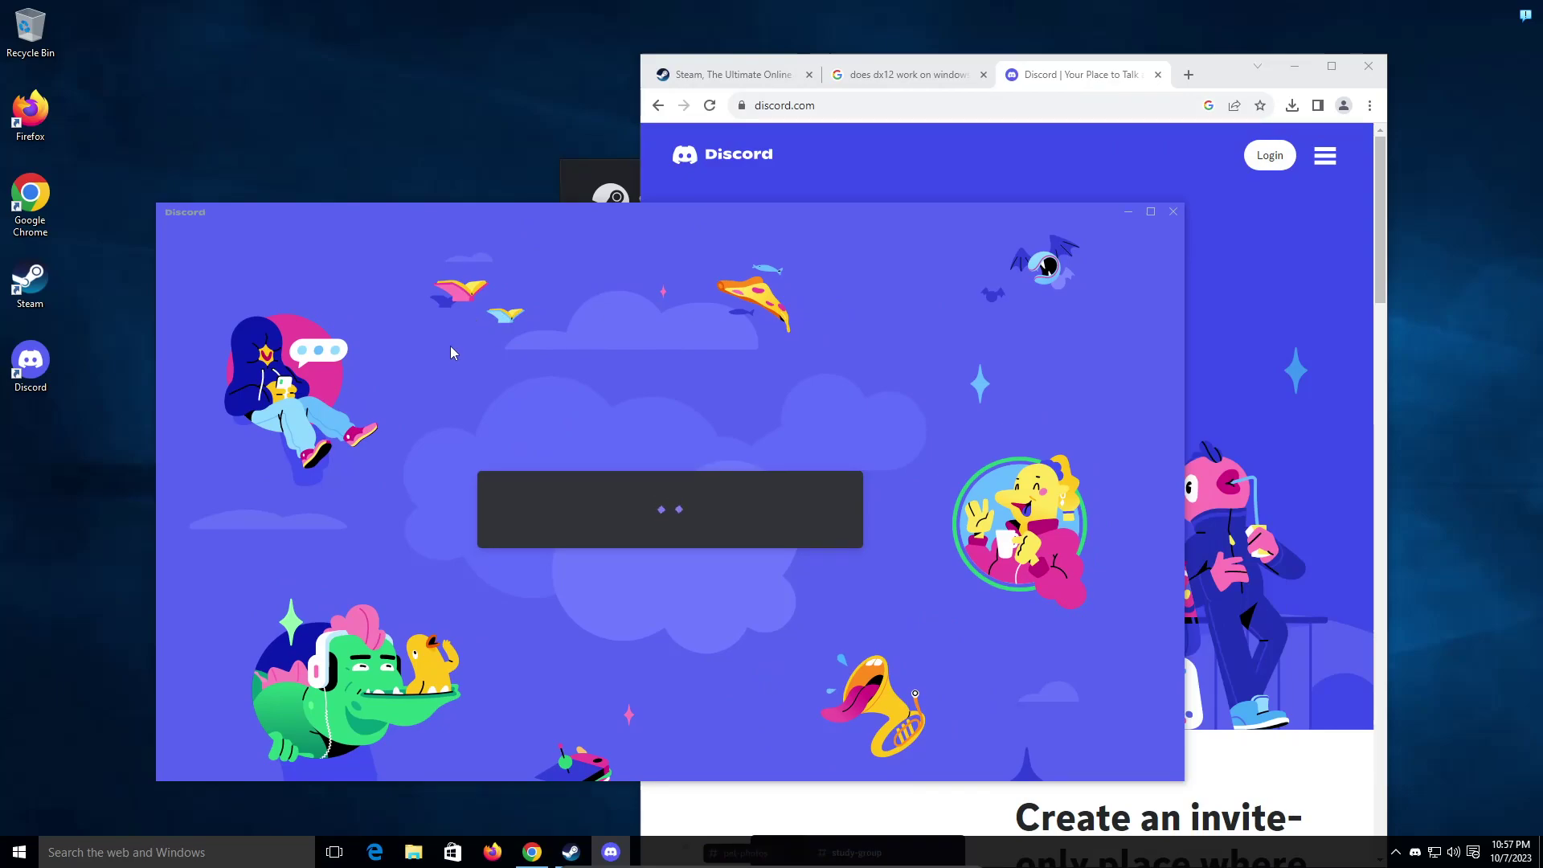
click(18, 852)
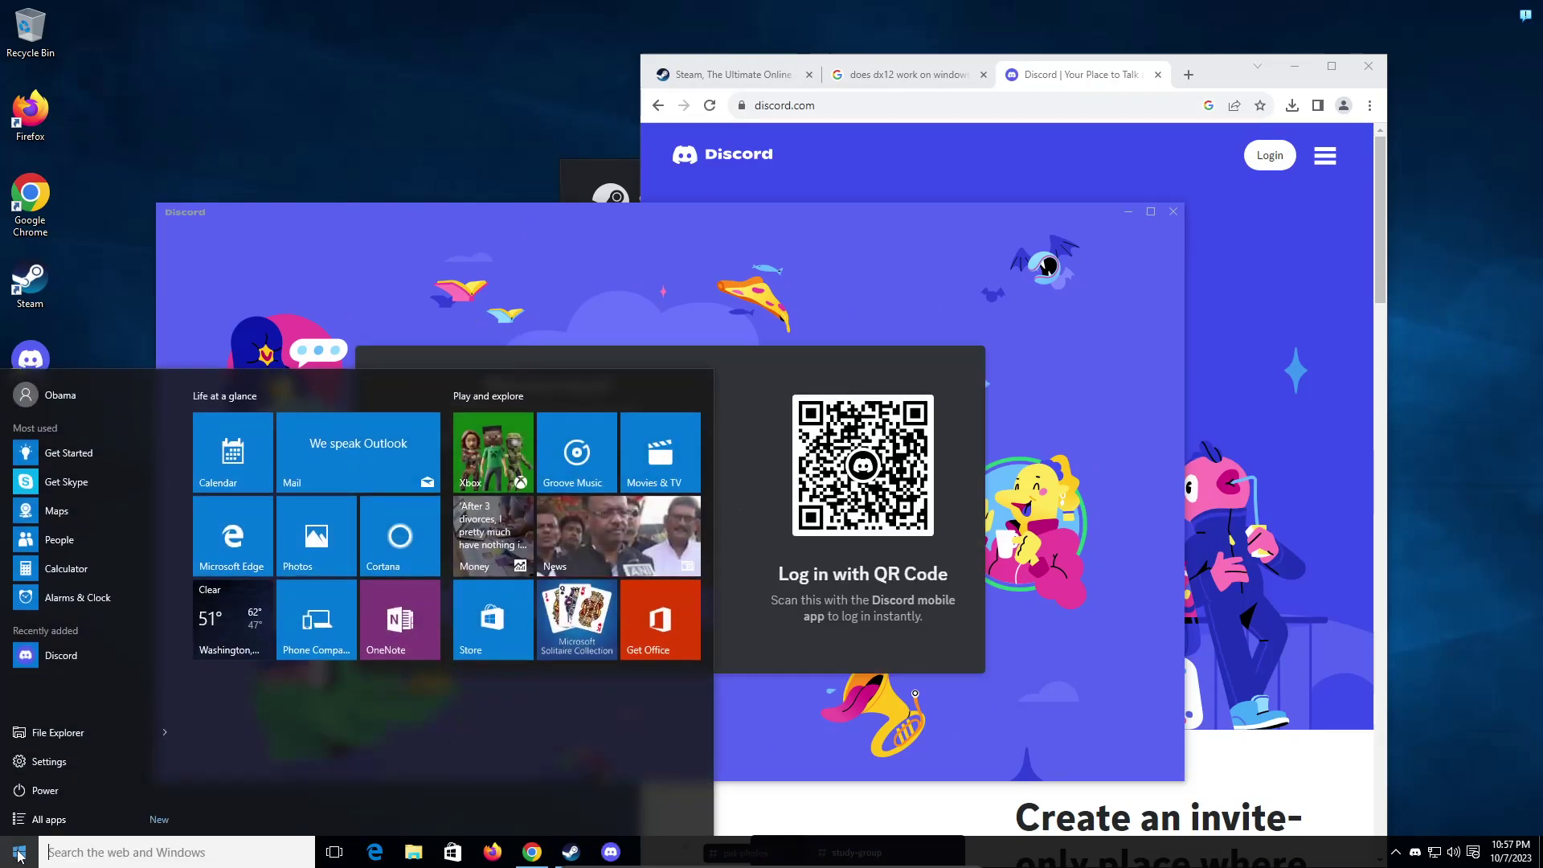
click(18, 852)
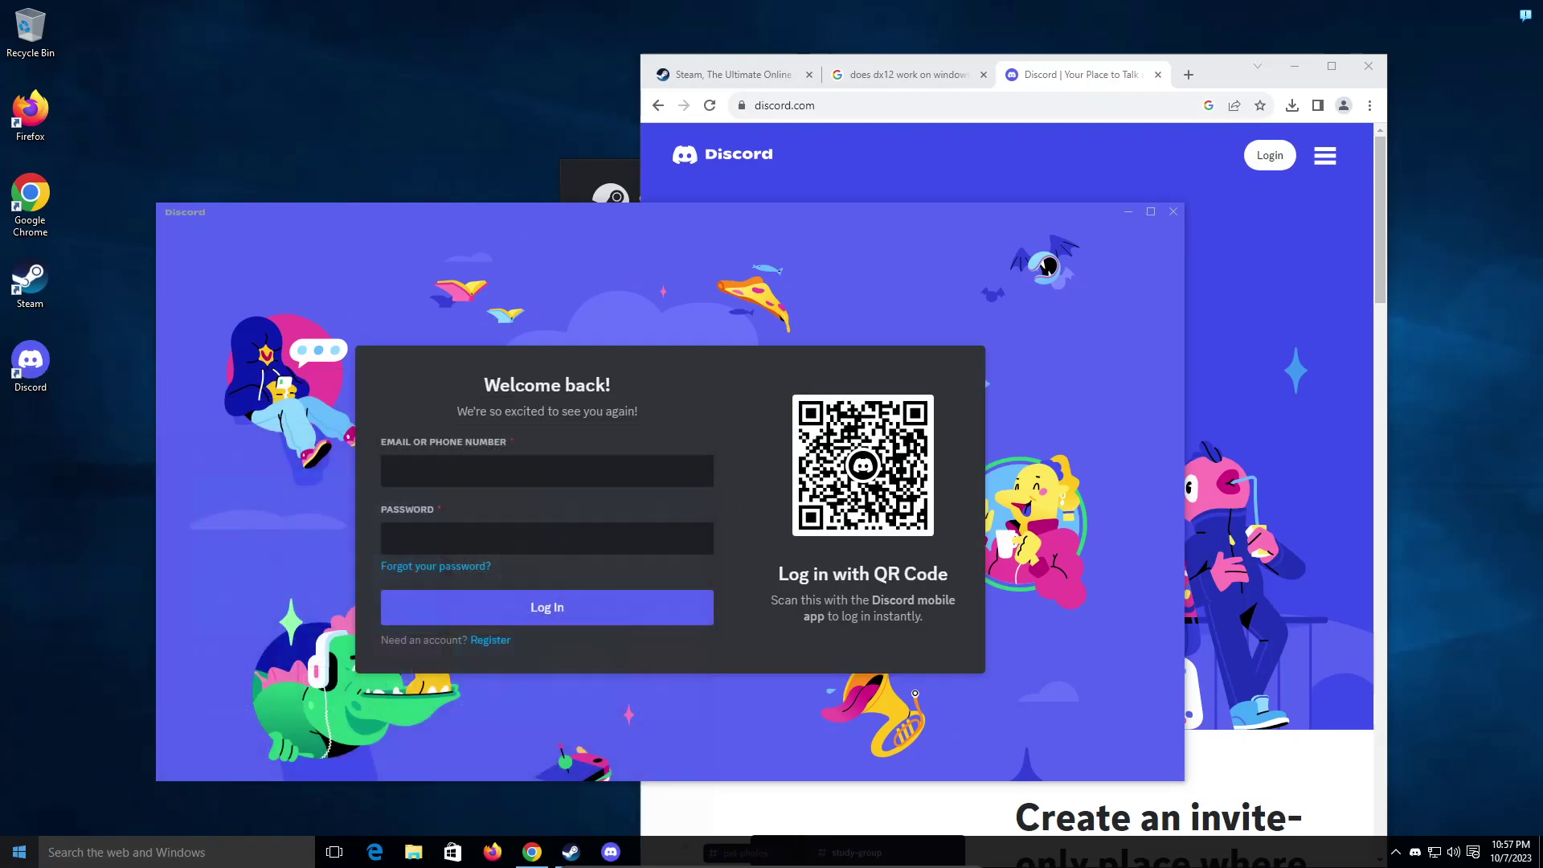
Close the Discord and Chrome windows, and close the Steam sign-in window
click(1173, 211)
click(1369, 65)
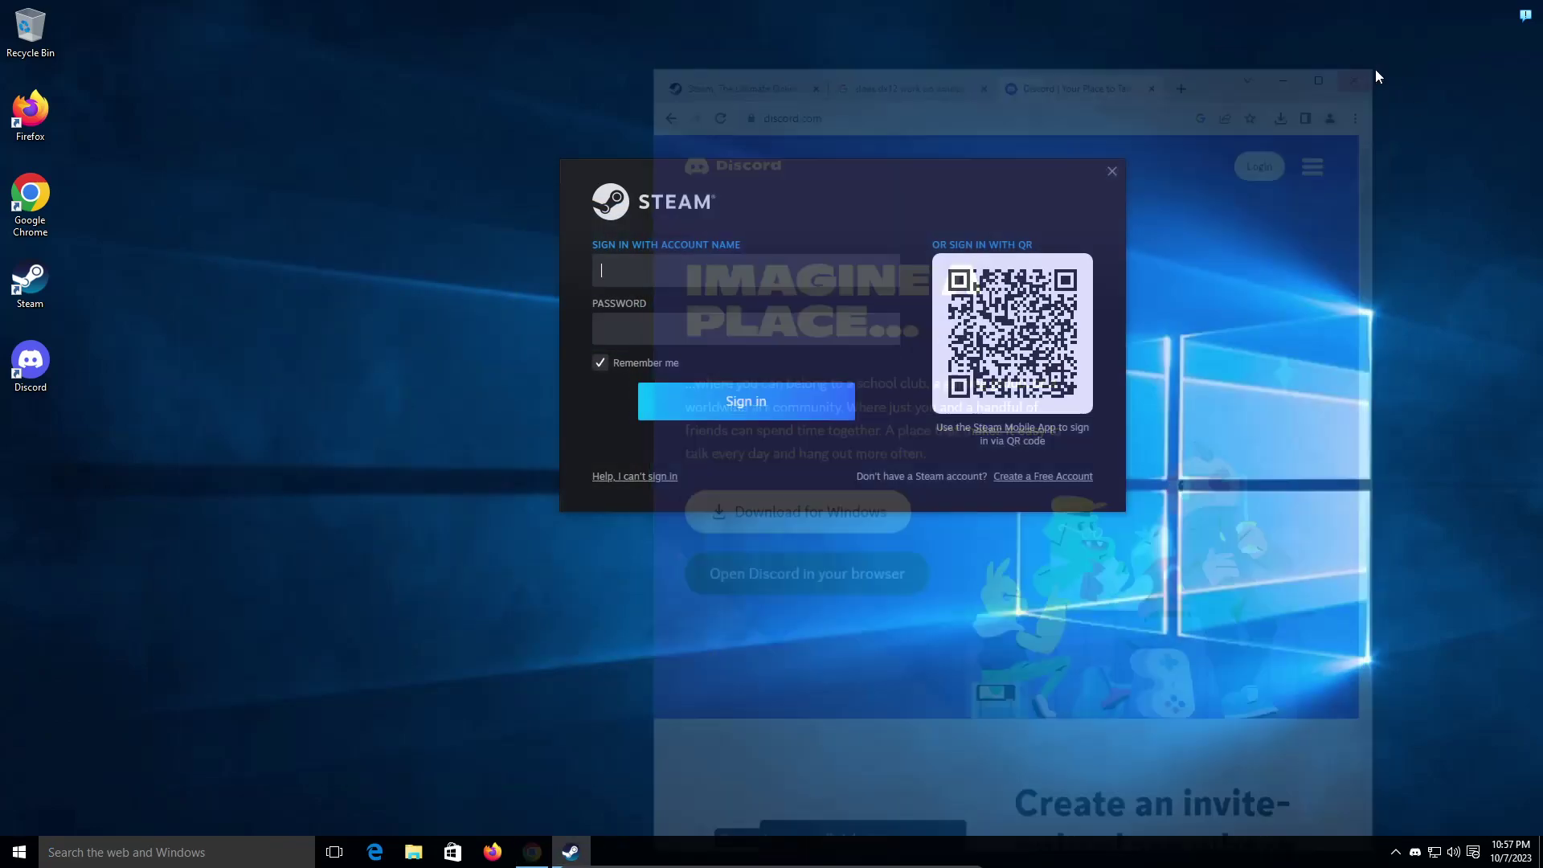
mouse_move(1009, 179)
mouse_down()
mouse_move(775, 274)
mouse_move(1056, 245)
mouse_move(1015, 205)
mouse_up()
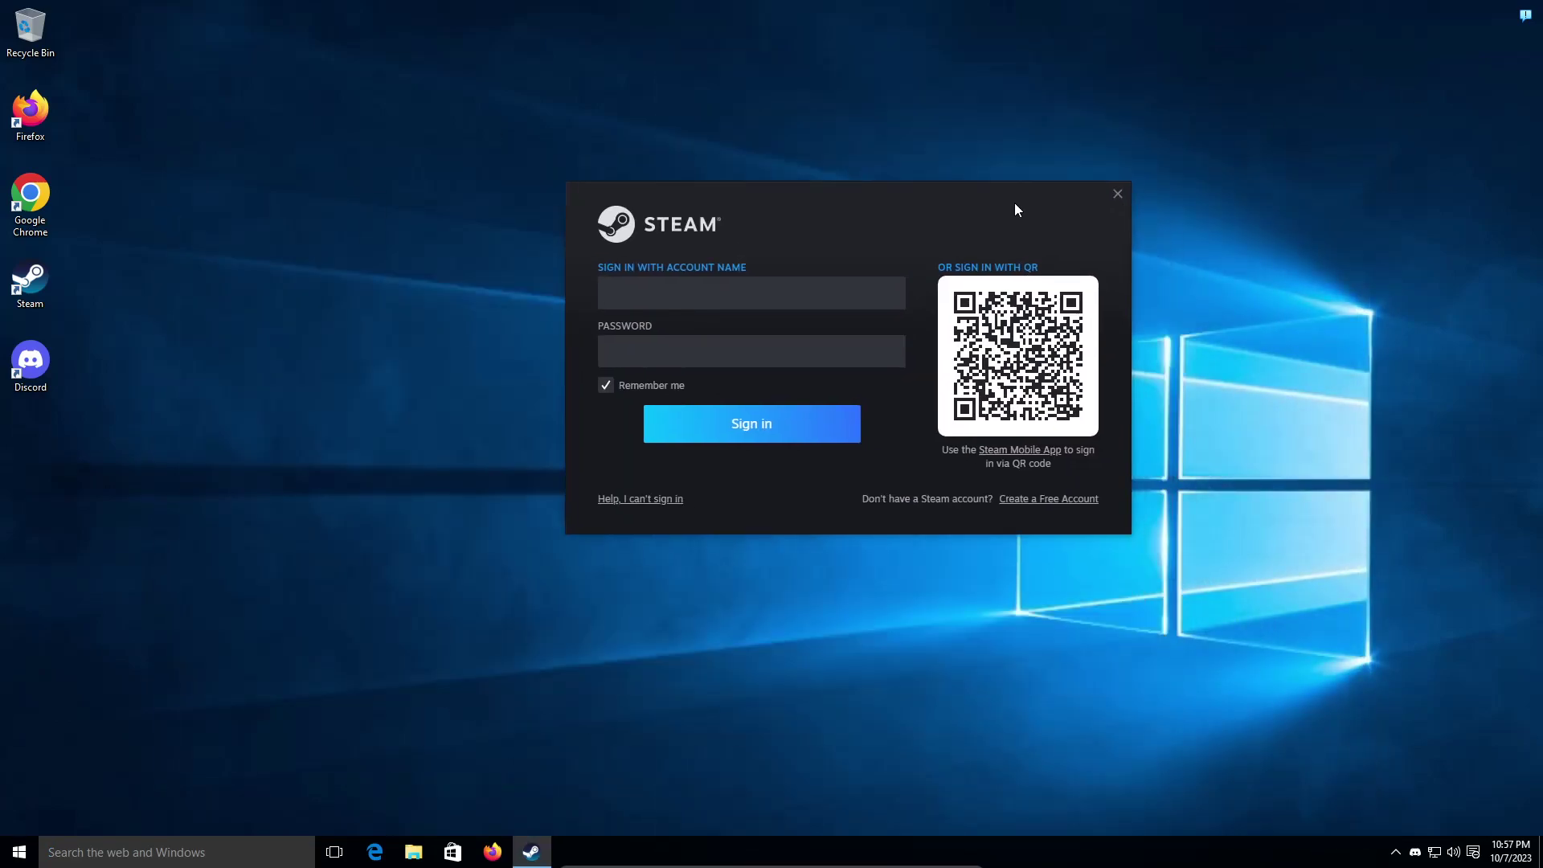
click(1117, 194)
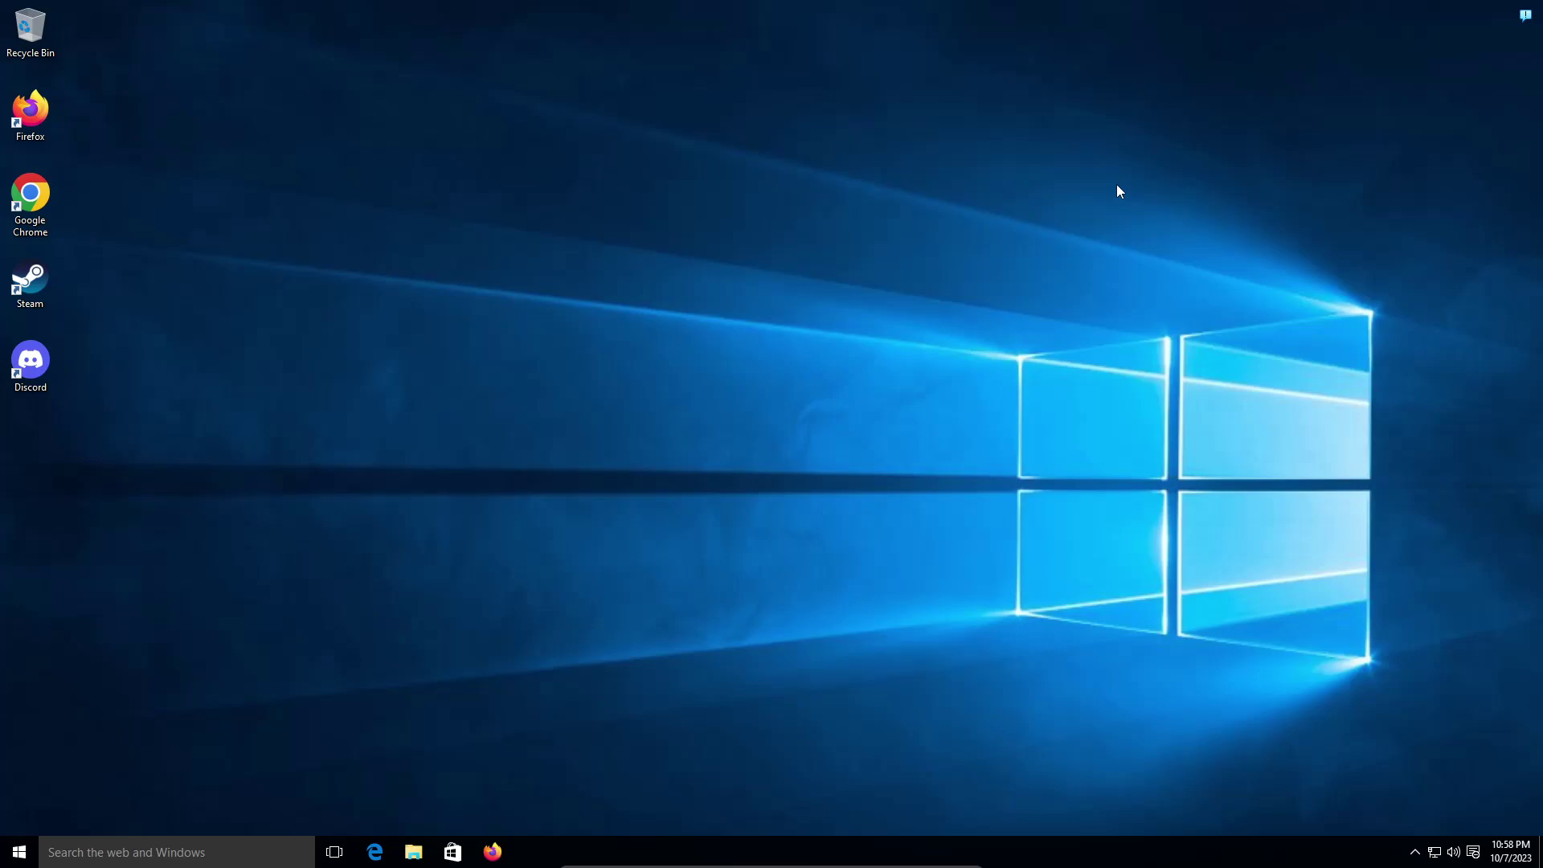
Launch Steam again to check its sign-in window, and close it to return to the empty desktop
right_click(528, 268)
click(649, 206)
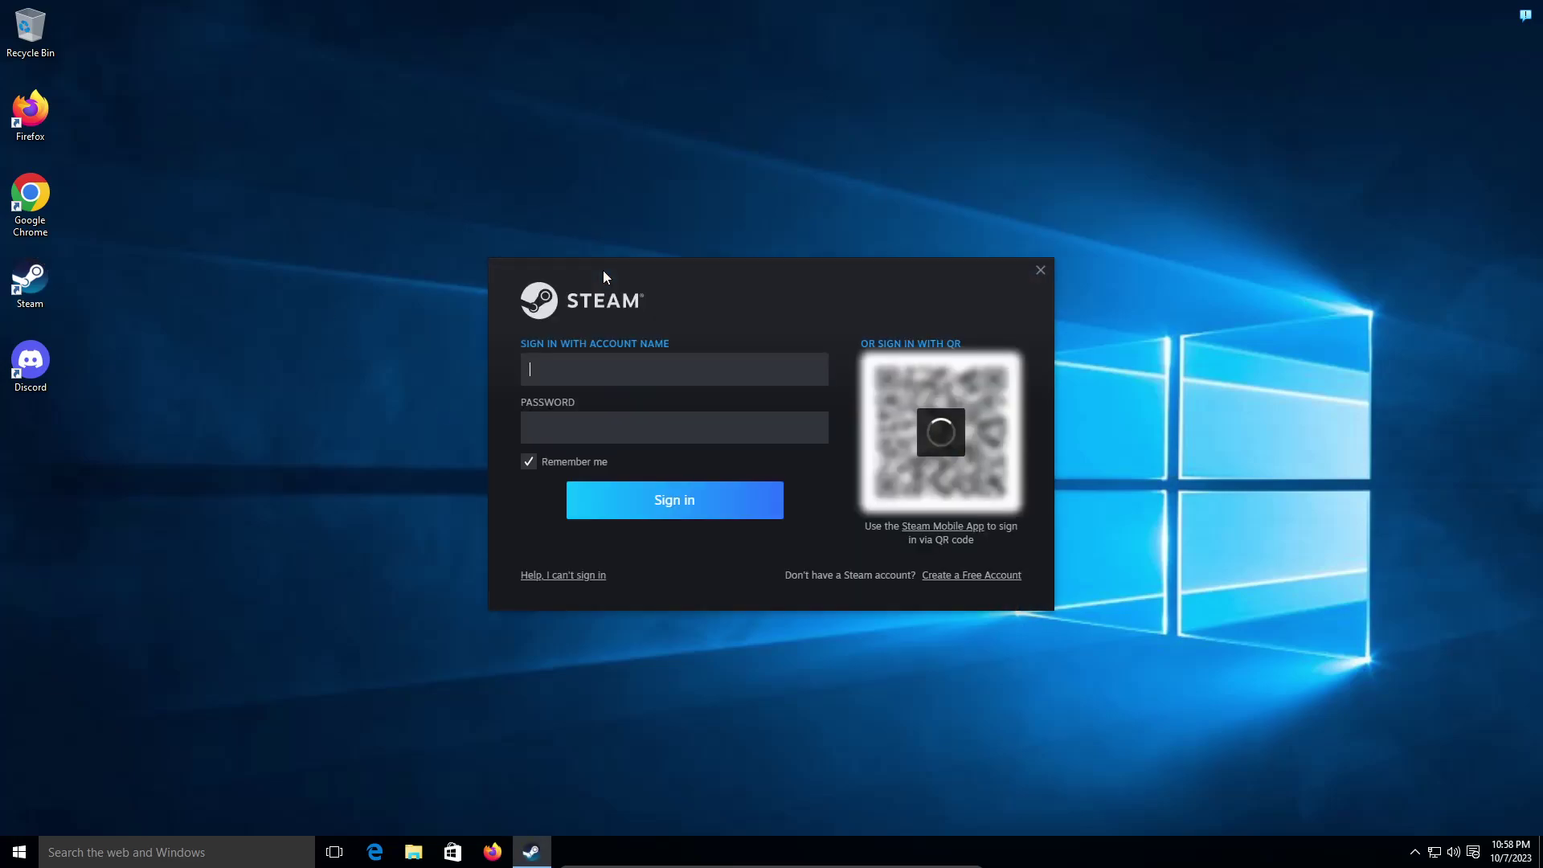
click(1039, 270)
right_click(904, 228)
click(710, 202)
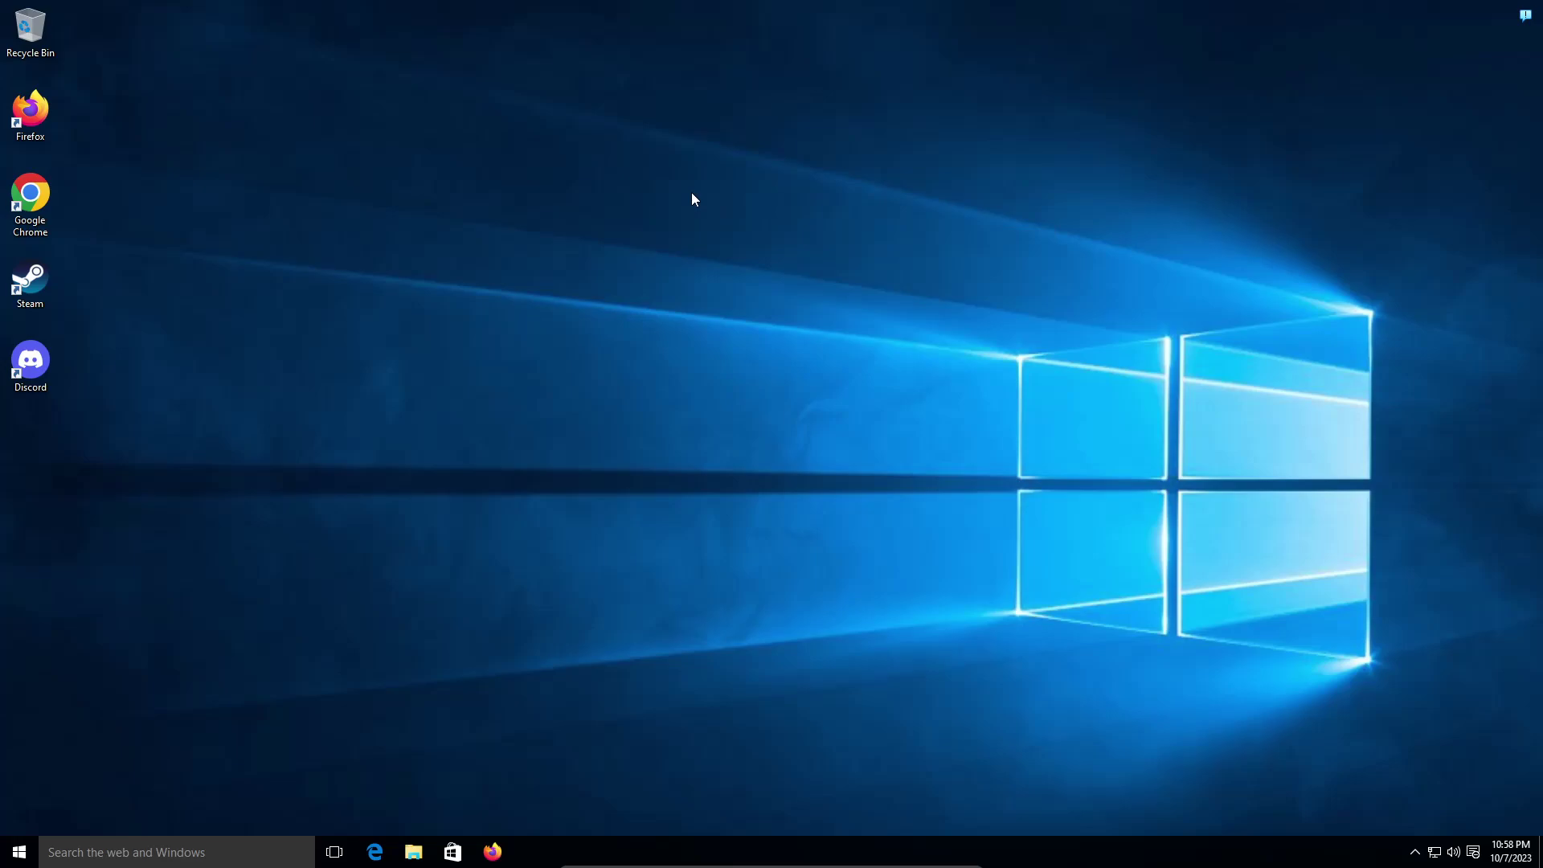